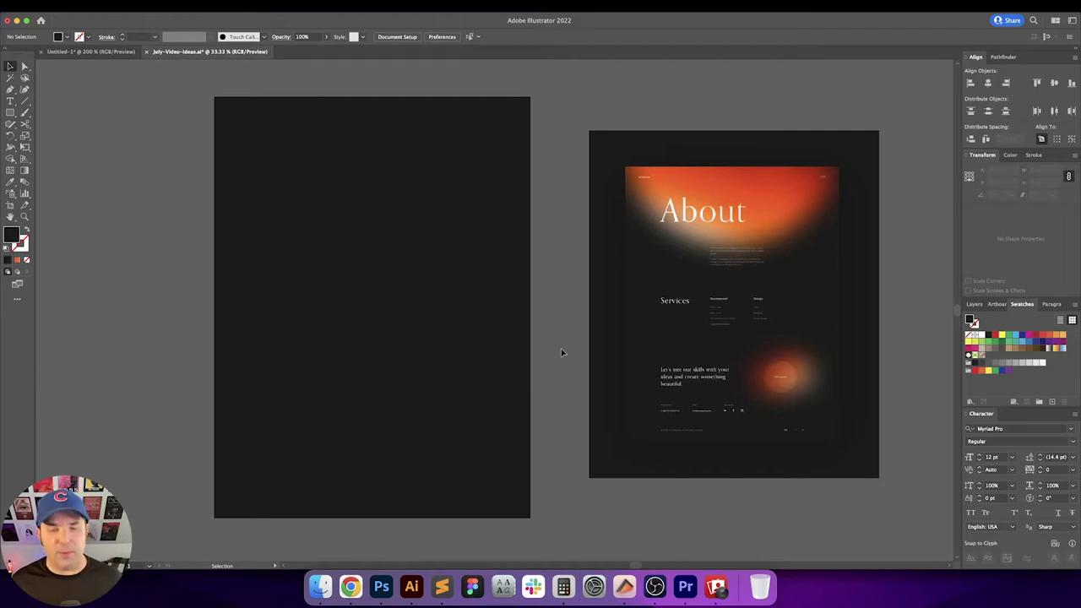
Lock the dark background rectangle, and draw a white circle about 6.08 in wide on the dark artboard
click(522, 358)
key(super+2)
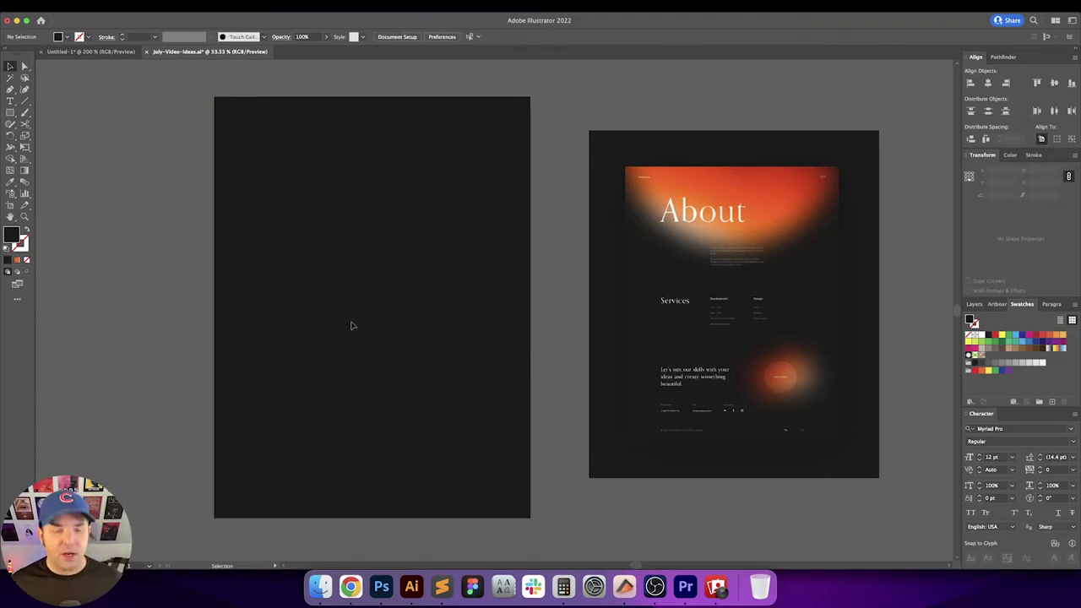
drag(10, 112, 37, 136)
drag(356, 285, 411, 339)
key(v)
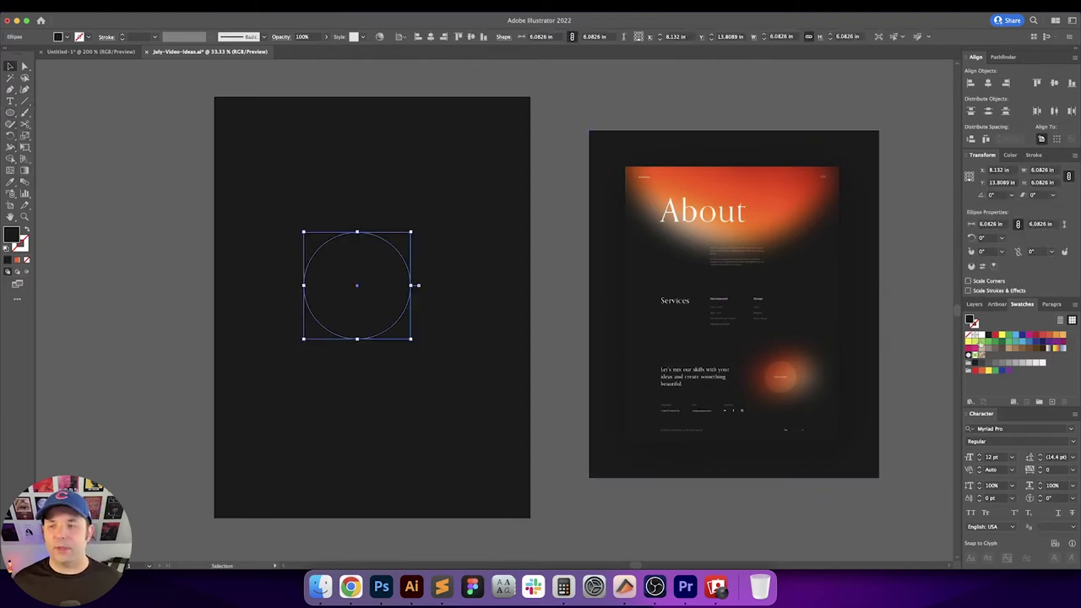
click(981, 337)
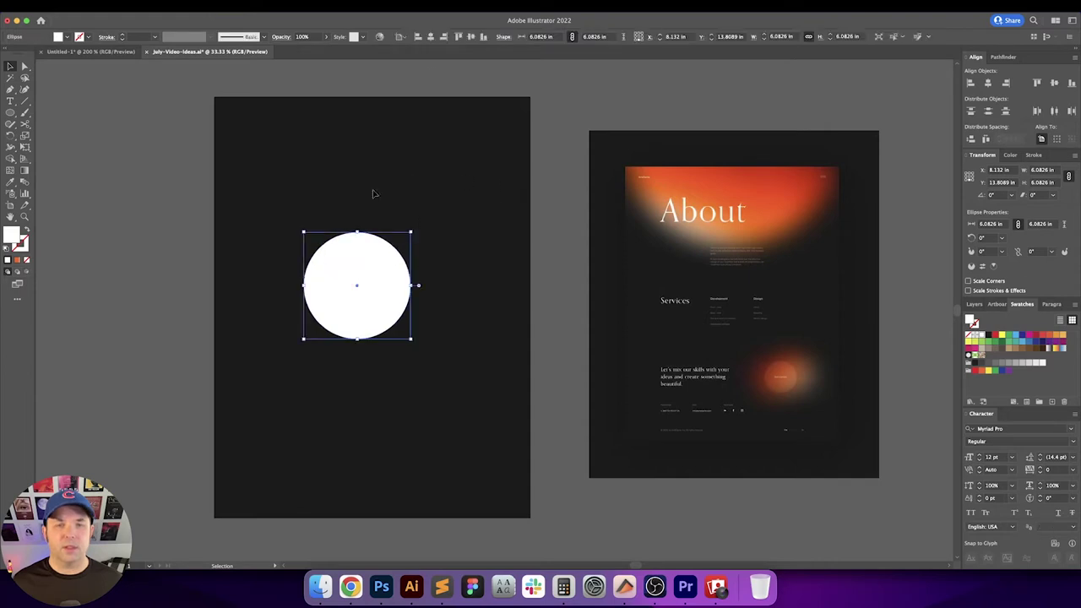
Center the white circle on the artboard, then move it straight up near the artboard's upper edge
click(430, 36)
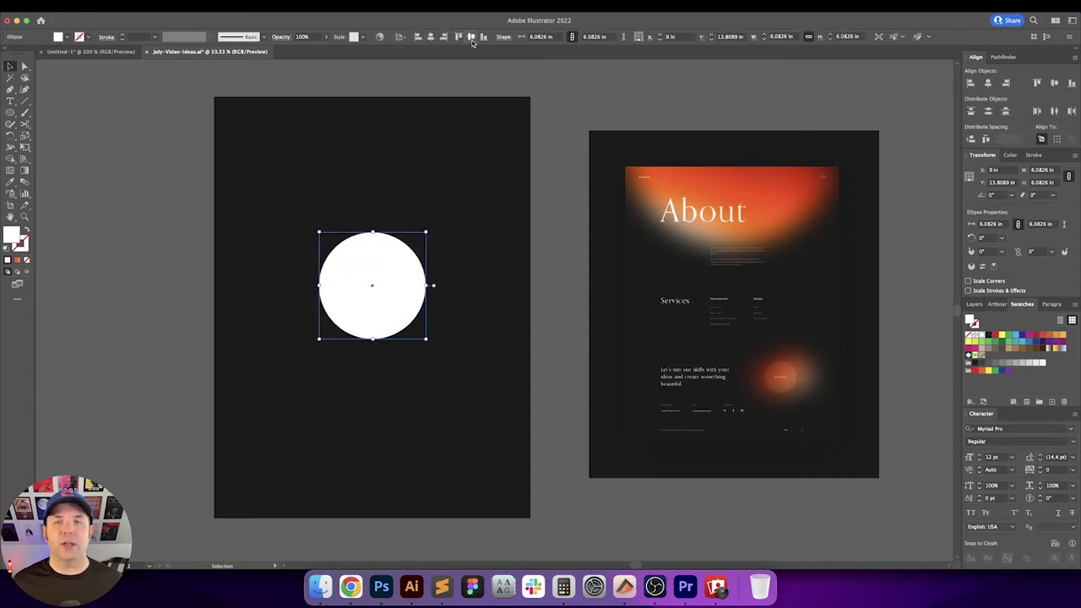
click(470, 37)
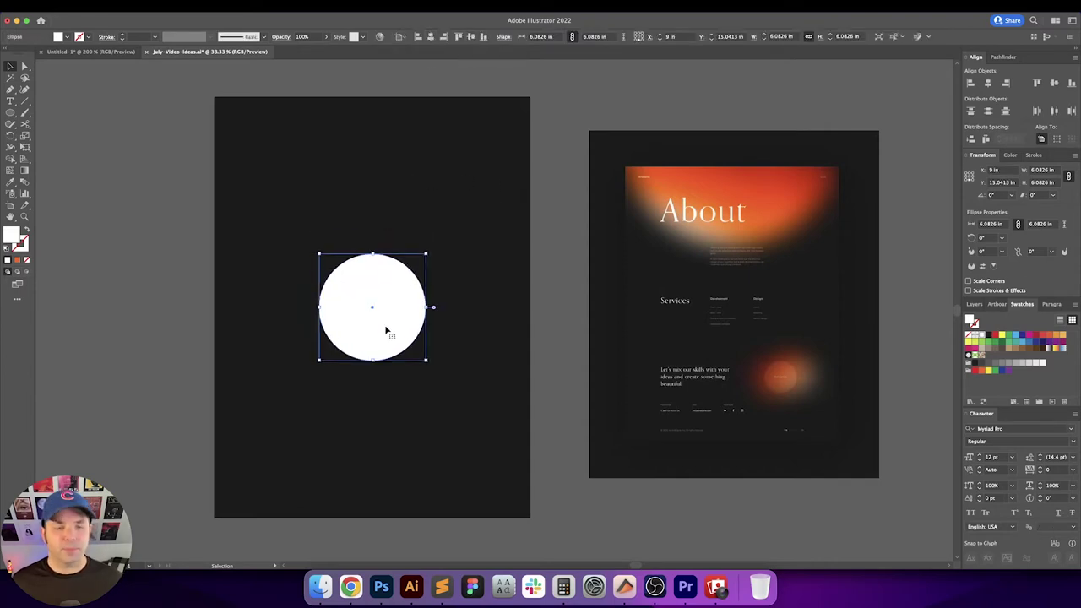
drag(386, 332, 388, 186)
click(487, 193)
scroll(490, 196, left, 3)
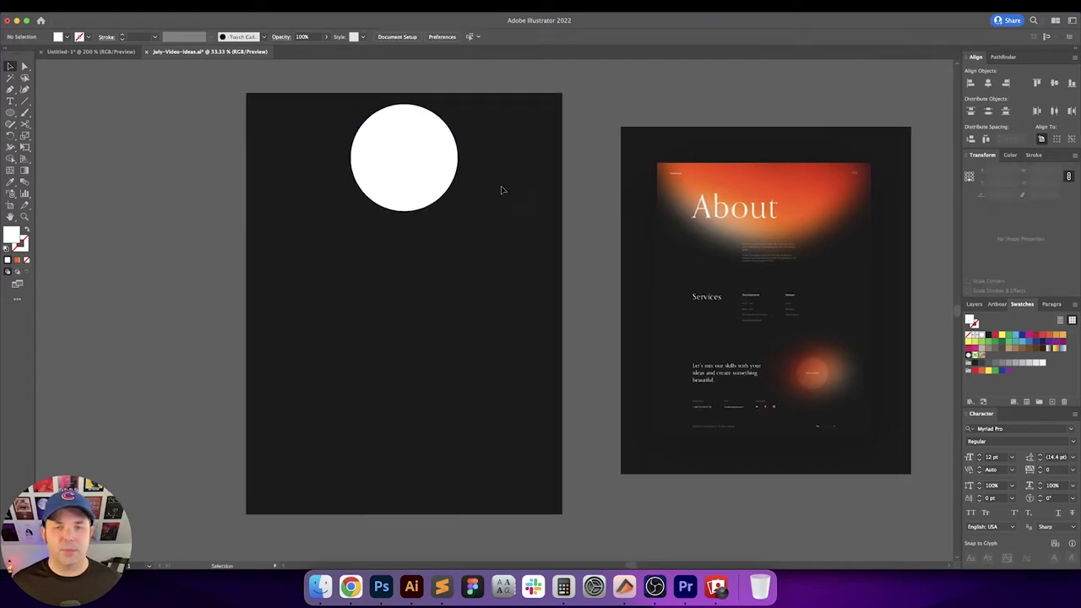
Align the circle to the artboard's top edge, then enlarge it to about 19.57 in, centered on that edge
click(385, 171)
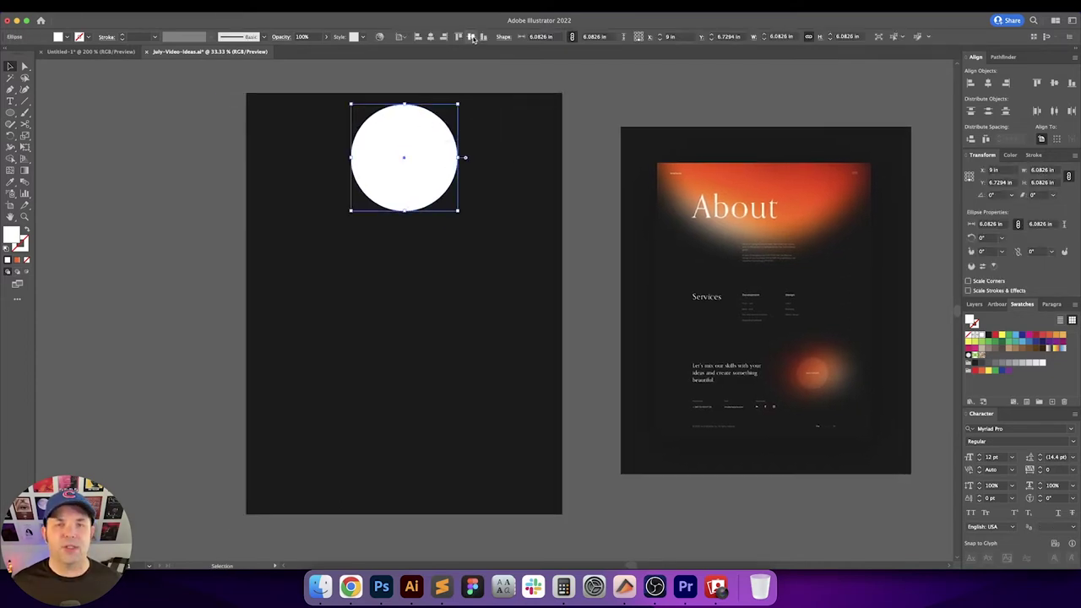
click(459, 37)
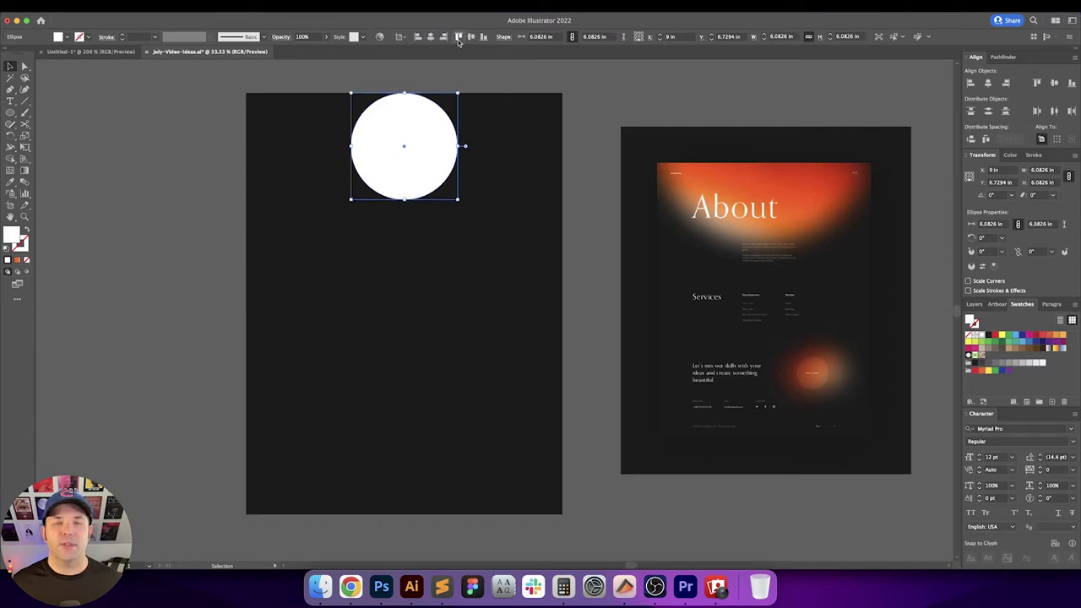
drag(424, 183, 425, 264)
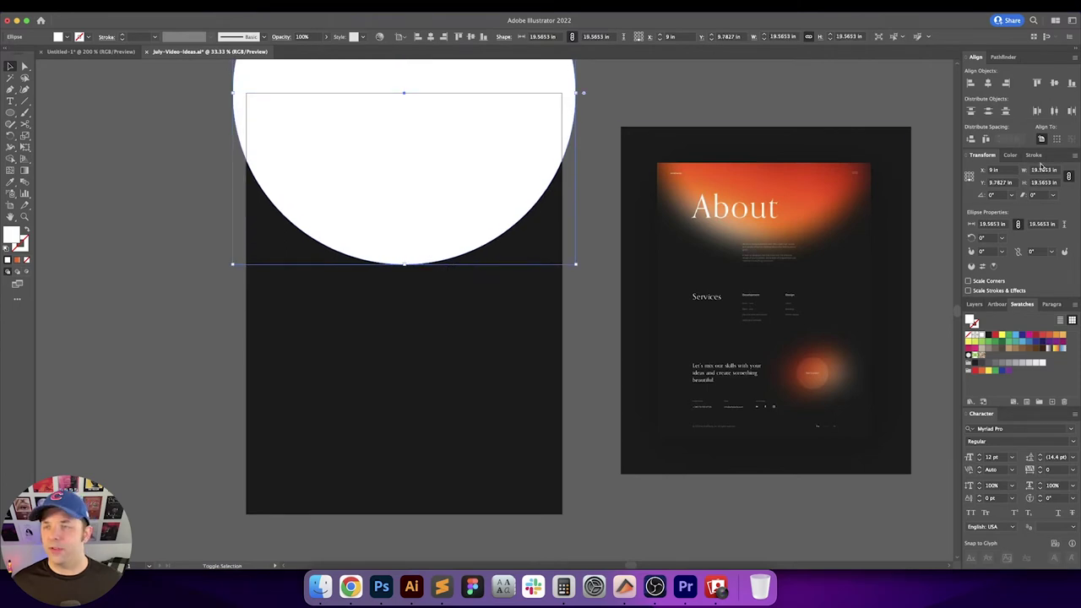
Set the circle's width and height to 20 in, scaling proportionally from its center point
click(969, 176)
click(1052, 170)
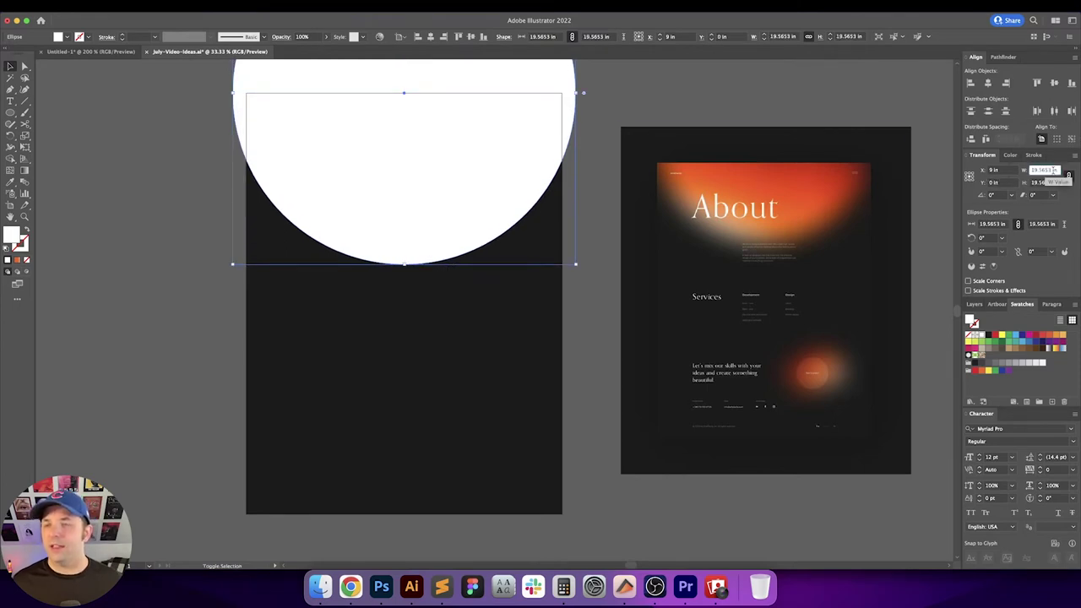
text(20)
key(Return)
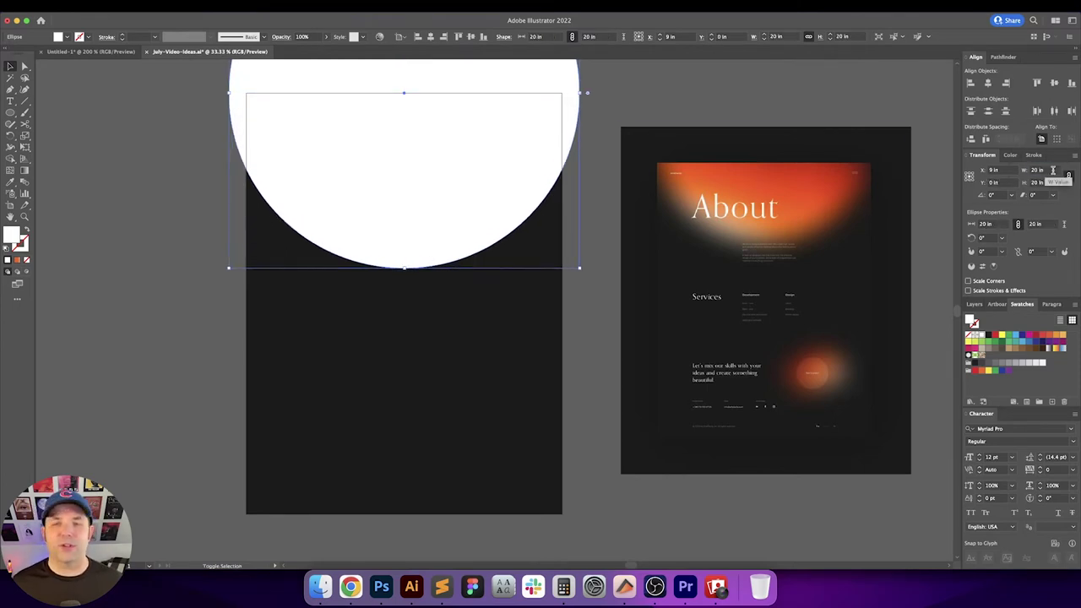
click(511, 380)
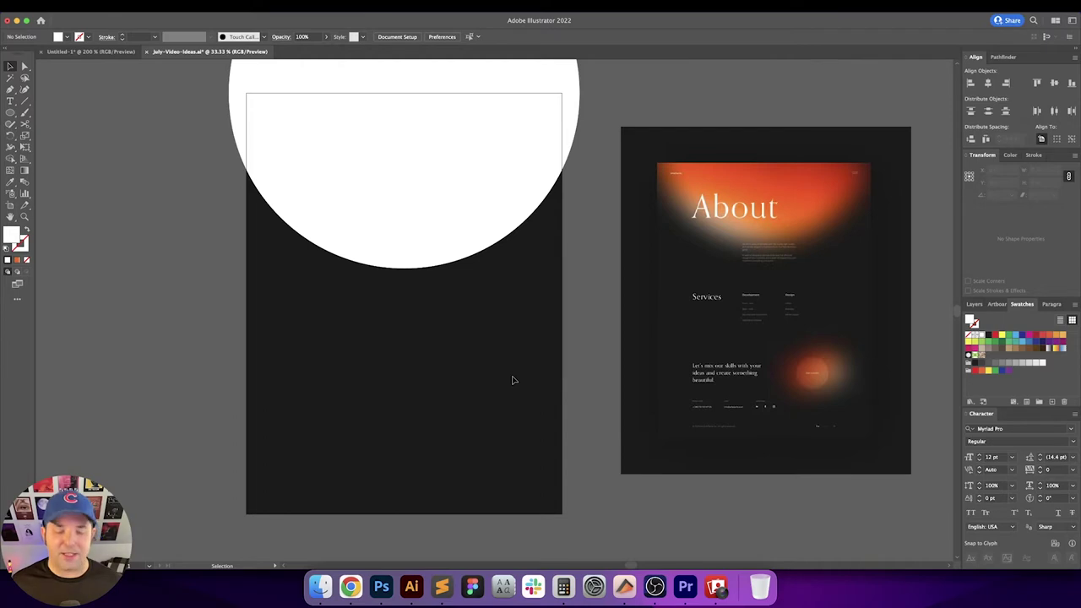
click(447, 217)
click(486, 276)
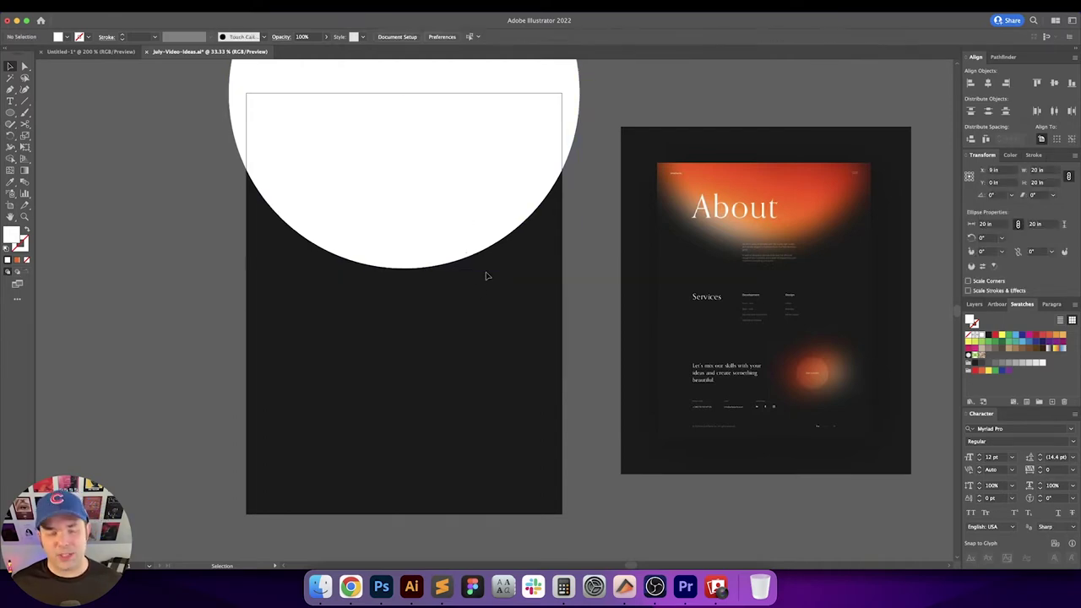
click(396, 231)
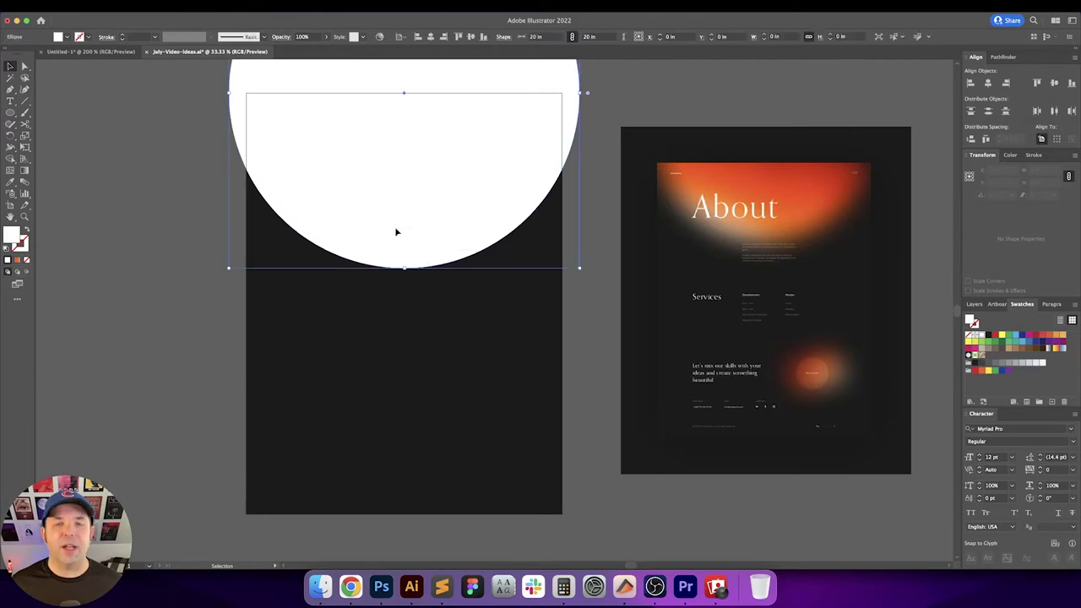
click(534, 284)
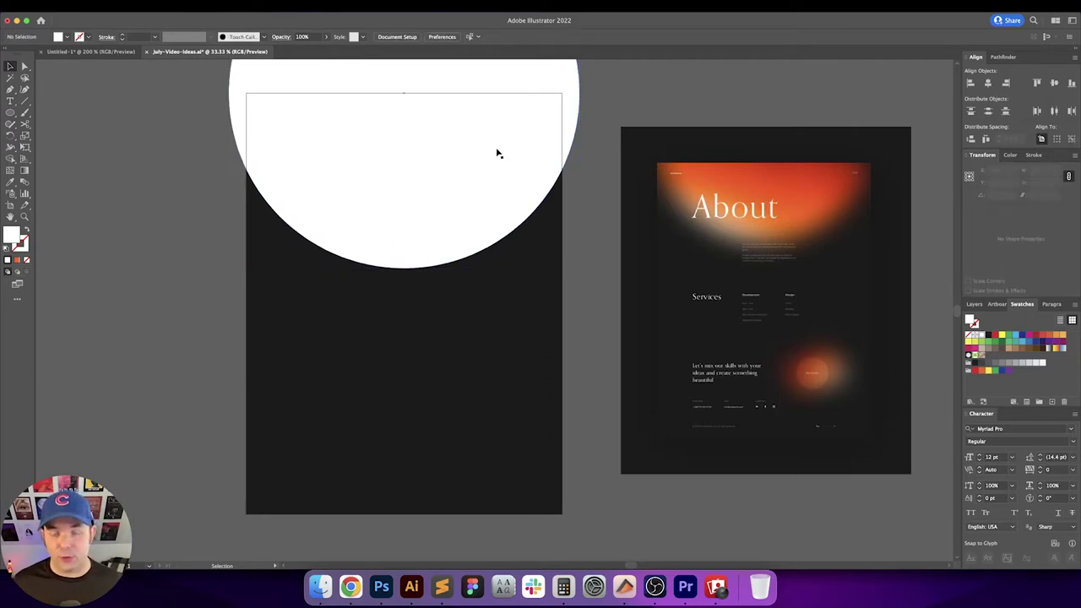
Duplicate the large circle and place the copy, scaled to about 4.92 in, near the artboard's lower-right corner
drag(495, 164, 495, 514)
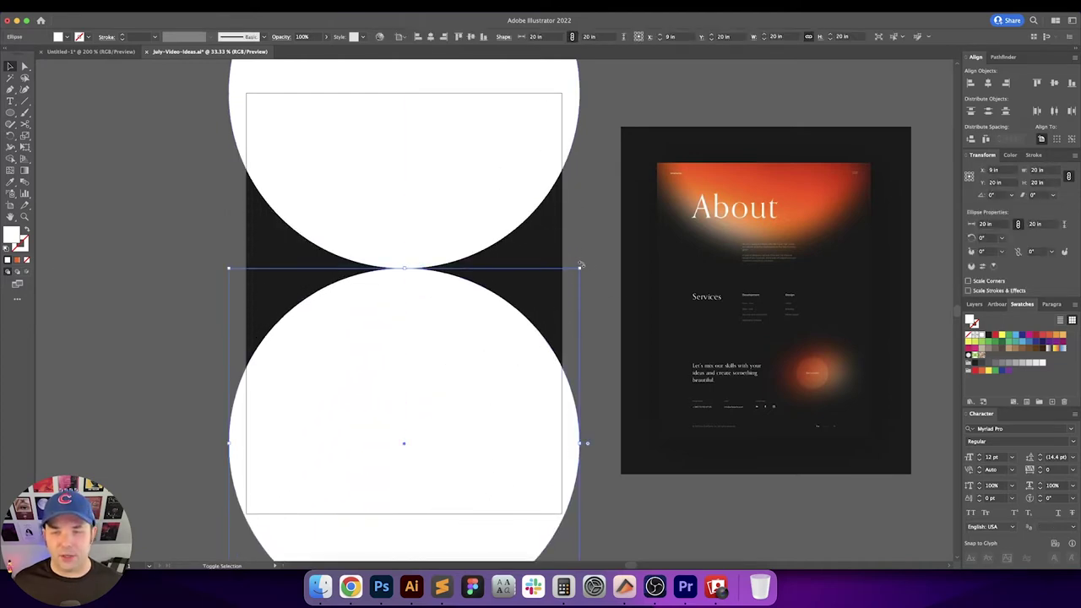
drag(579, 269, 448, 404)
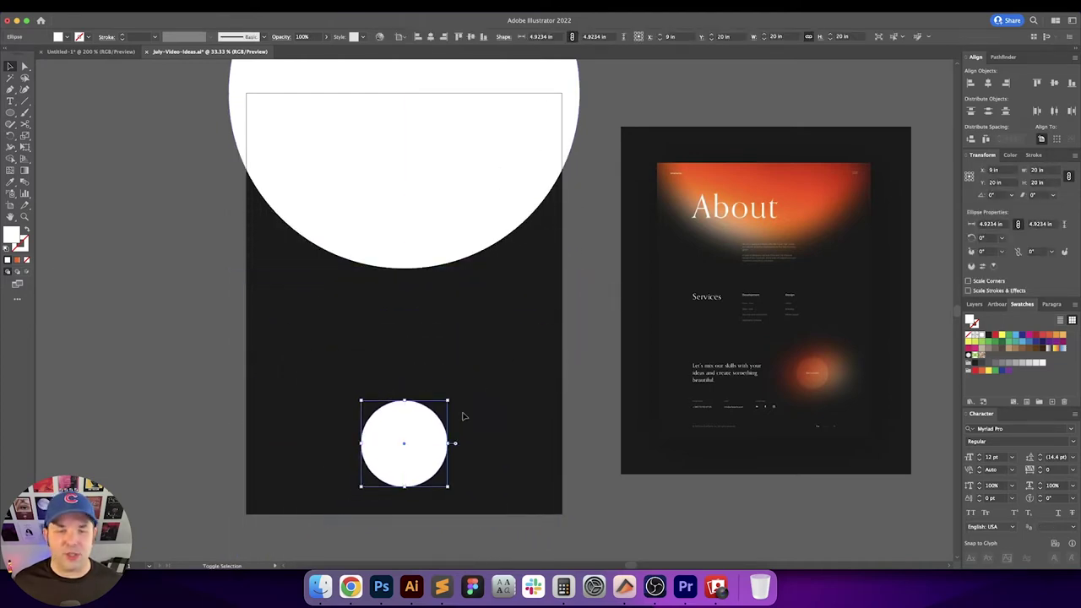
drag(405, 446, 501, 458)
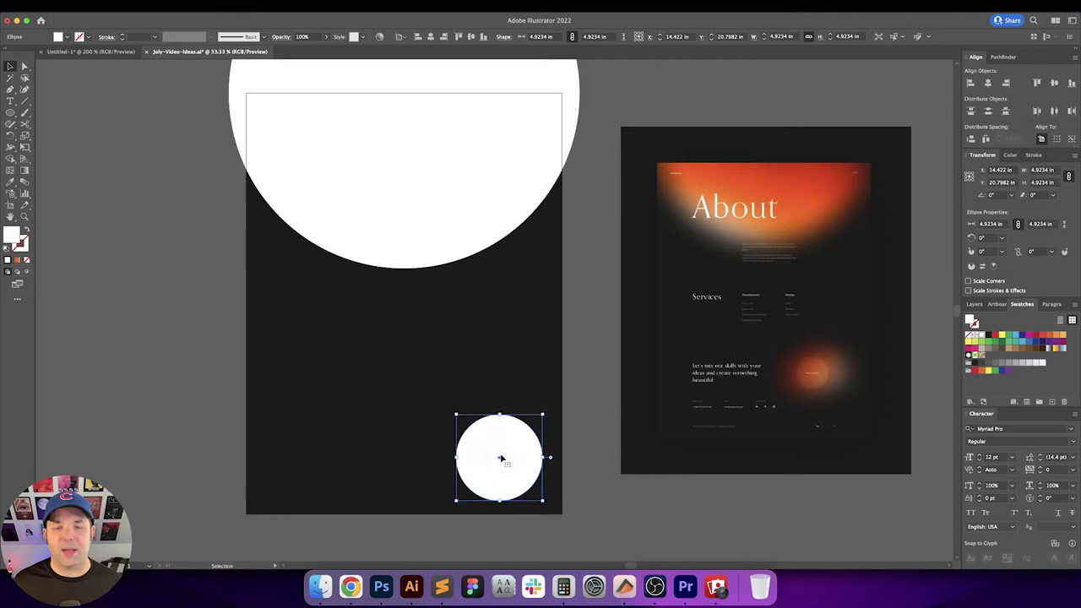
Align the small circle to the artboard's bottom and right edges, then move it -2 in horizontally and -2 in vertically
click(484, 39)
click(443, 37)
key(Return)
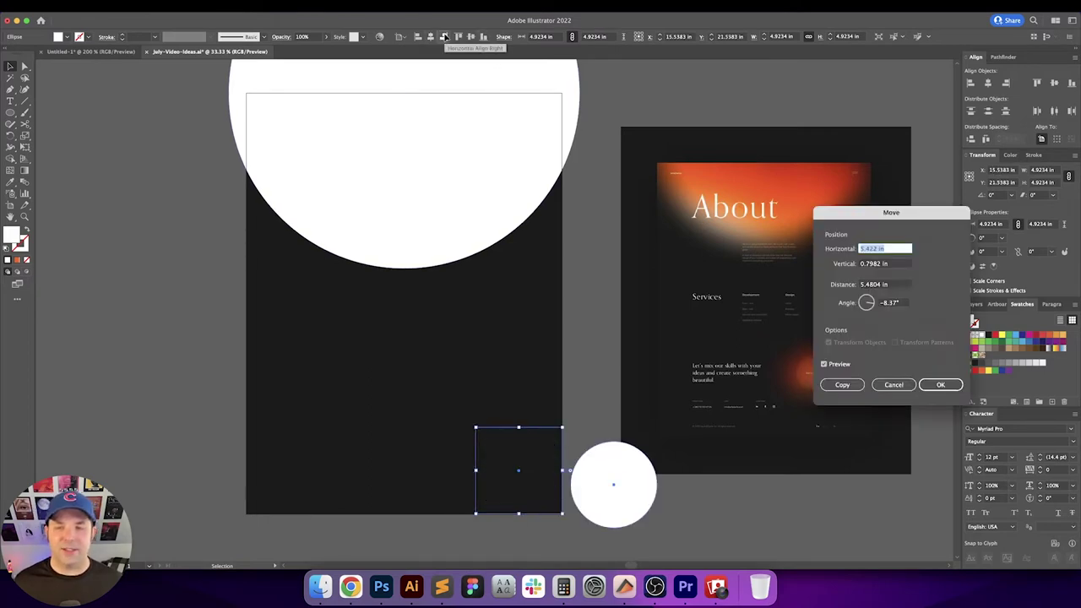
text(-1)
key(Tab)
text(-1)
key(Tab)
key(shift+Tab)
key(shift+Tab)
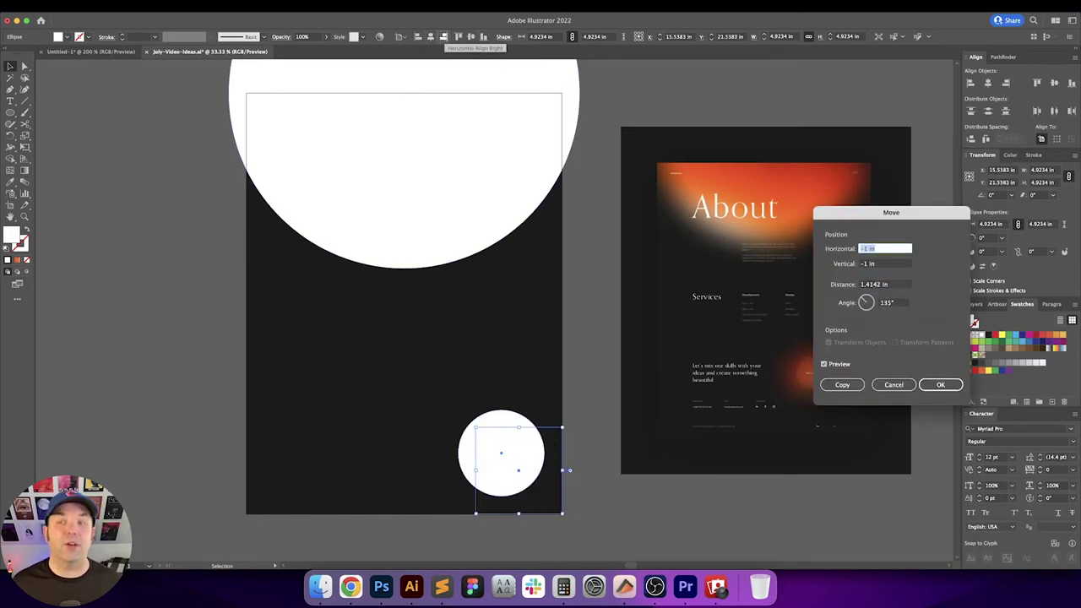
text(-2)
key(Tab)
text(2)
key(Return)
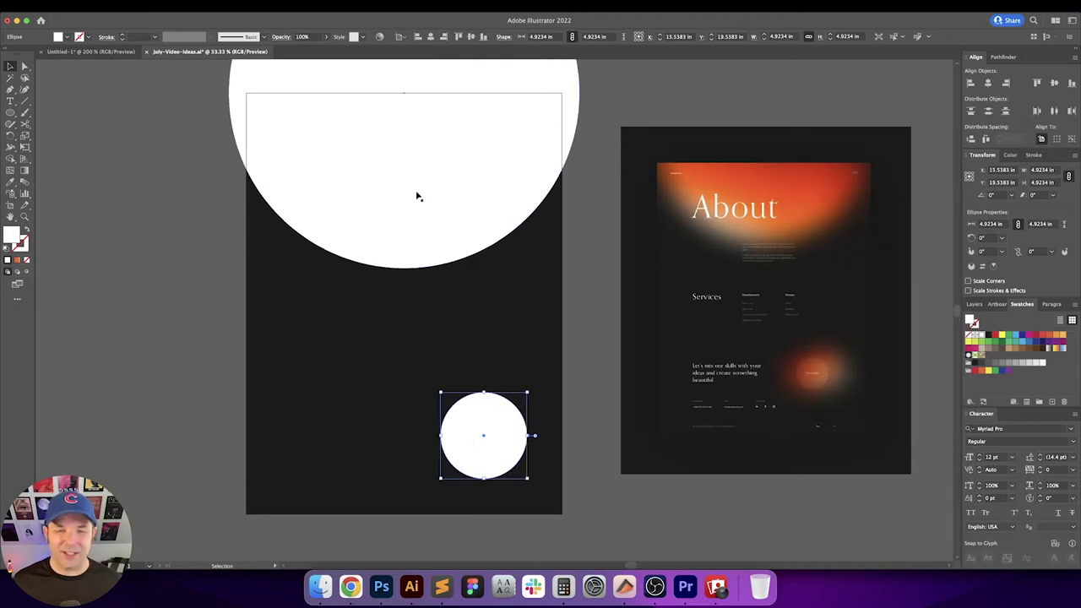
Fill both circles with the orange-to-white linear gradient
drag(521, 326, 529, 329)
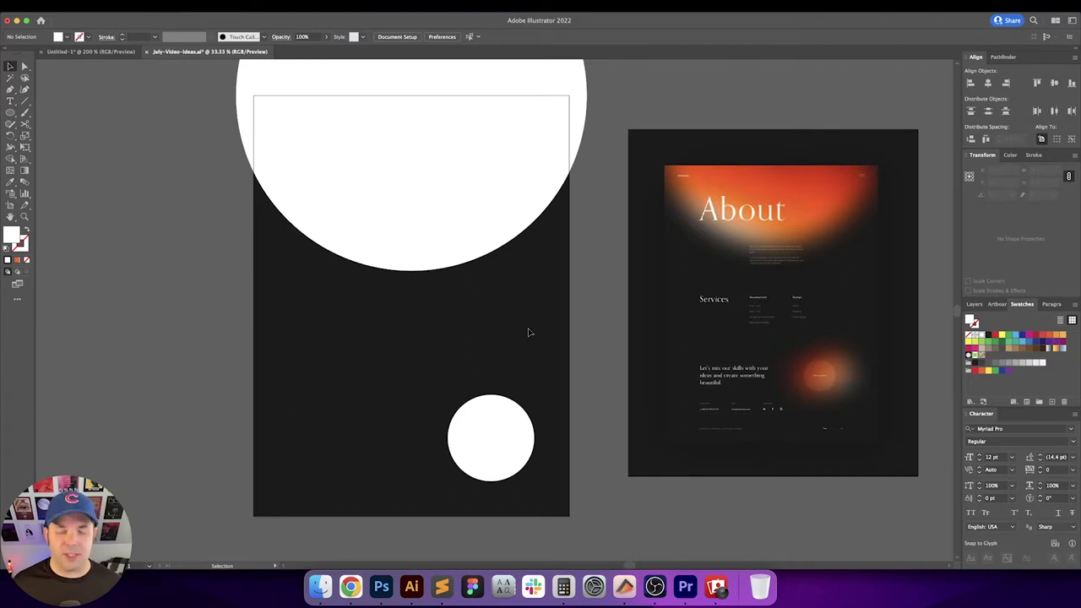
scroll(529, 332, up, 1)
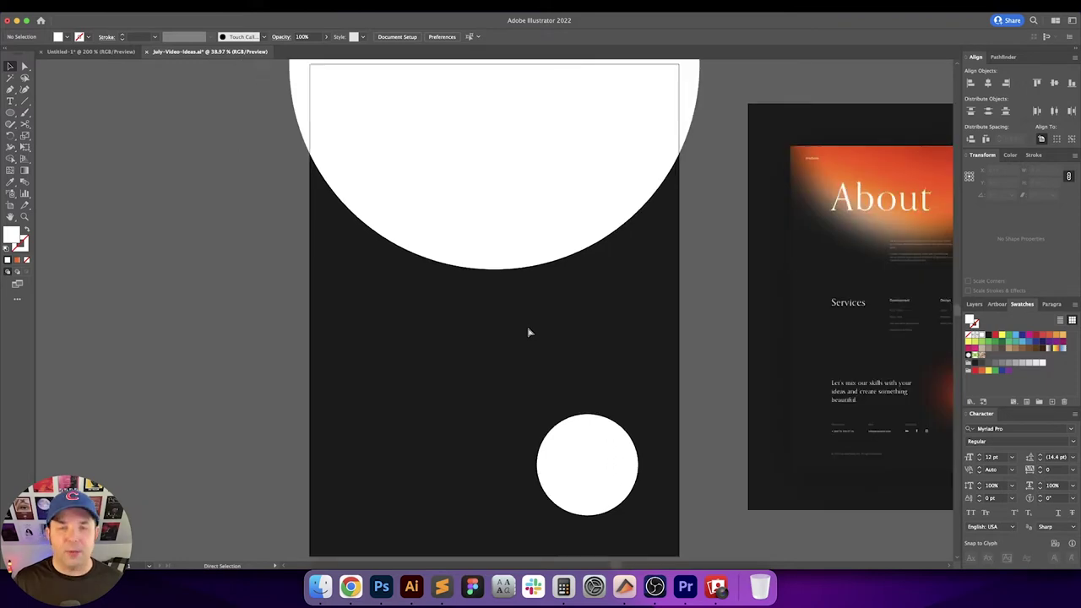
drag(552, 294, 439, 282)
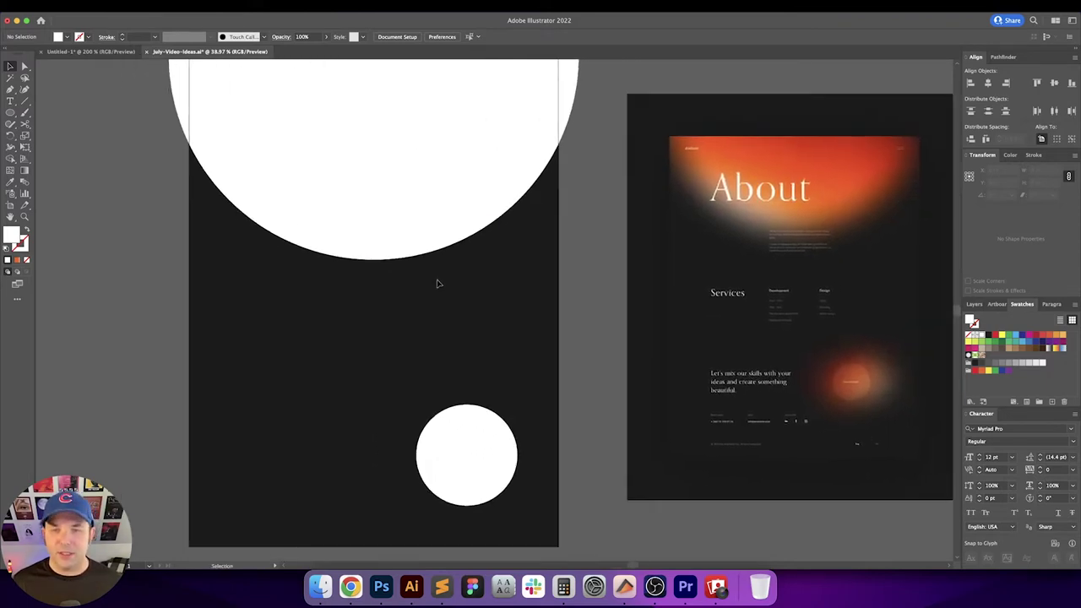
click(410, 140)
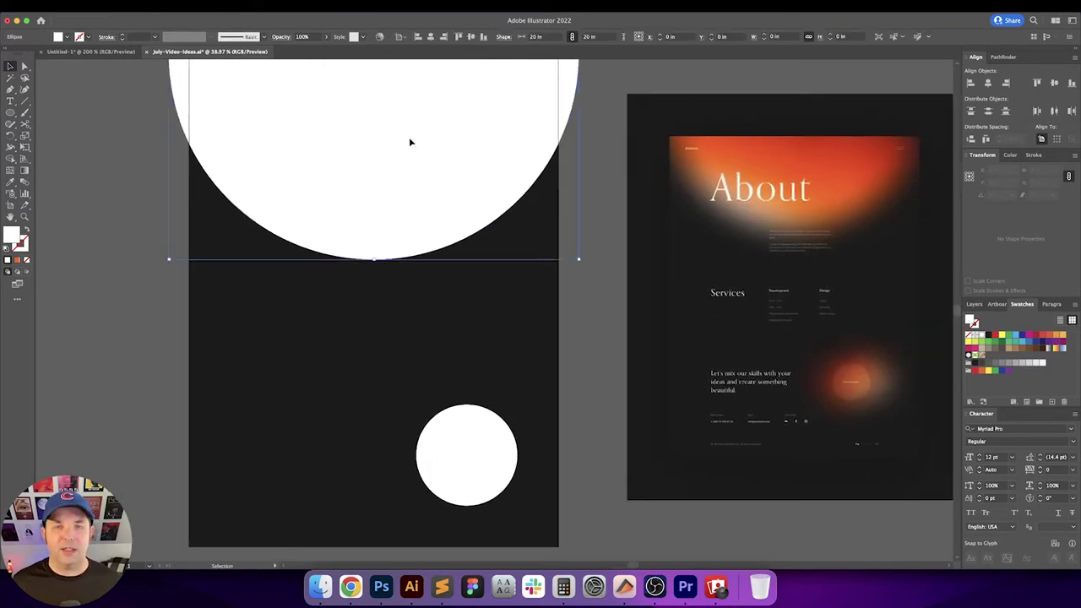
shift+click(477, 435)
click(245, 7)
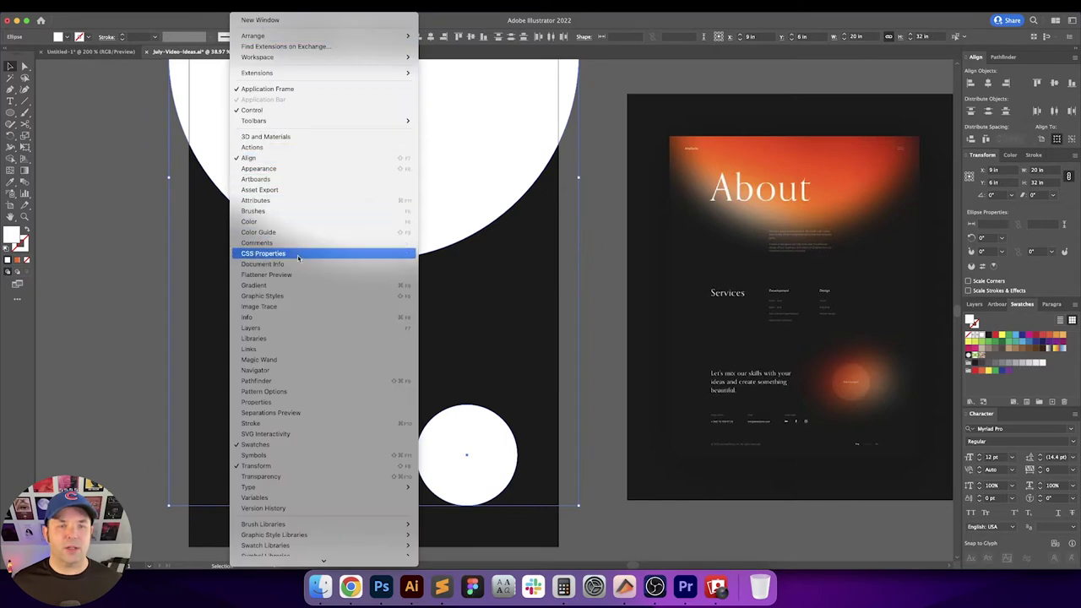
click(268, 284)
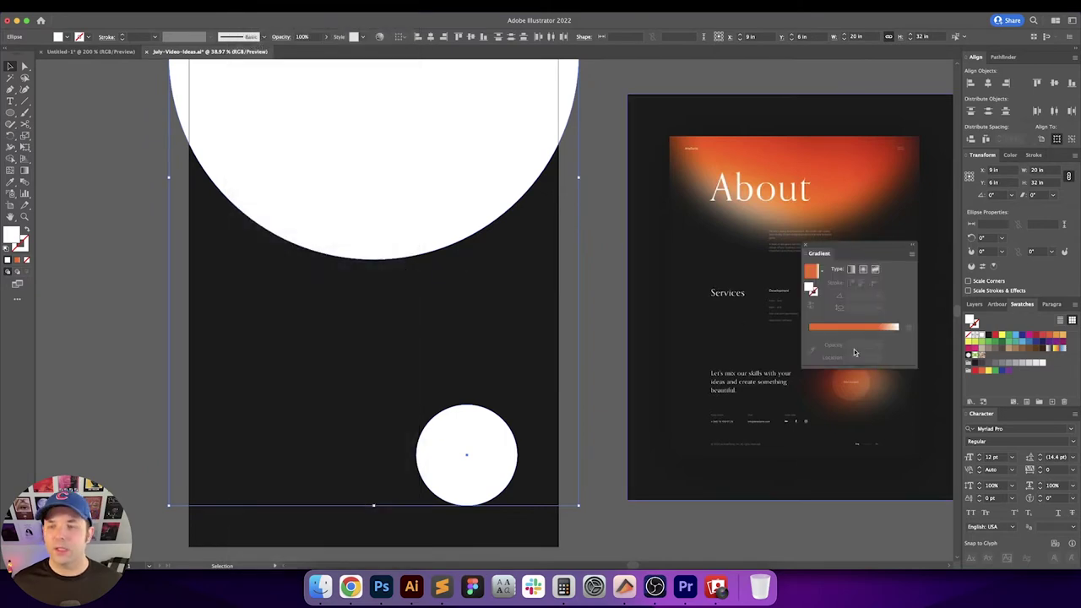
click(814, 272)
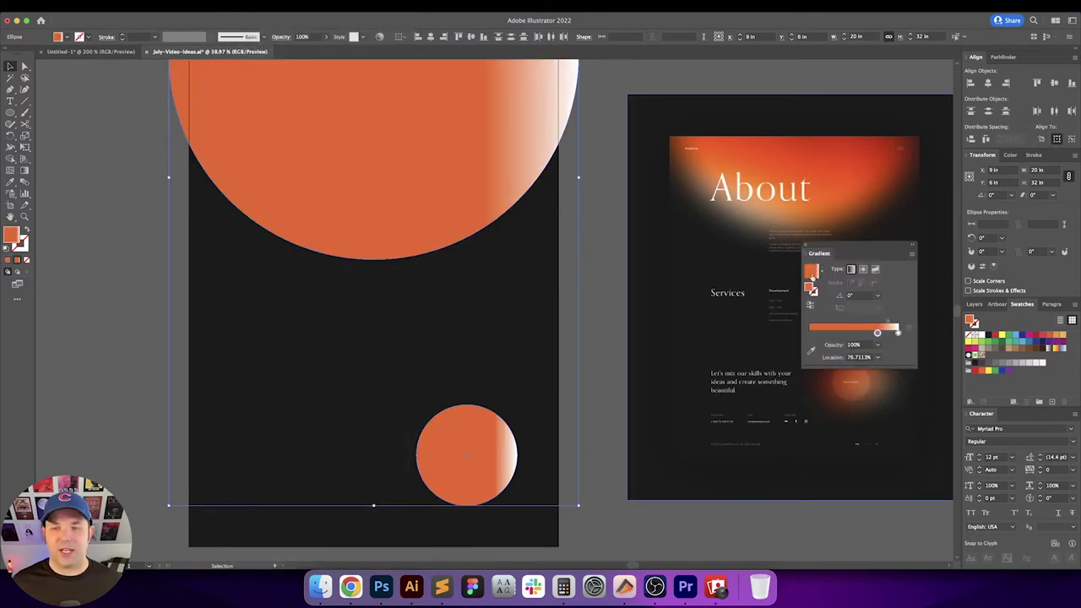
Set the orange gradient stop's location to 75% on both circles, and reverse the gradient
scroll(616, 301, up, 2)
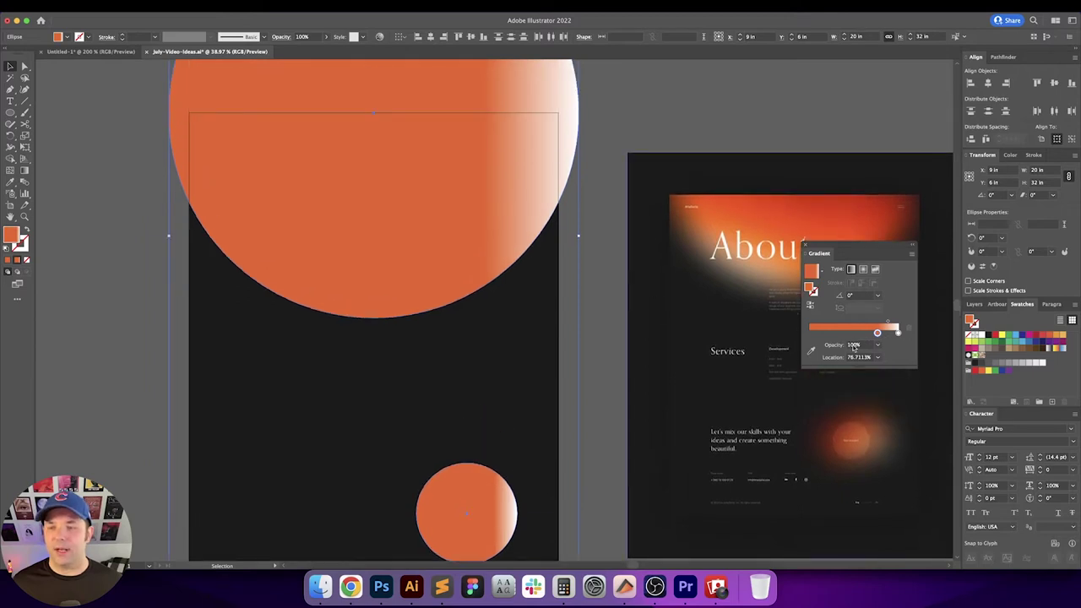
double_click(861, 357)
text(75)
key(Return)
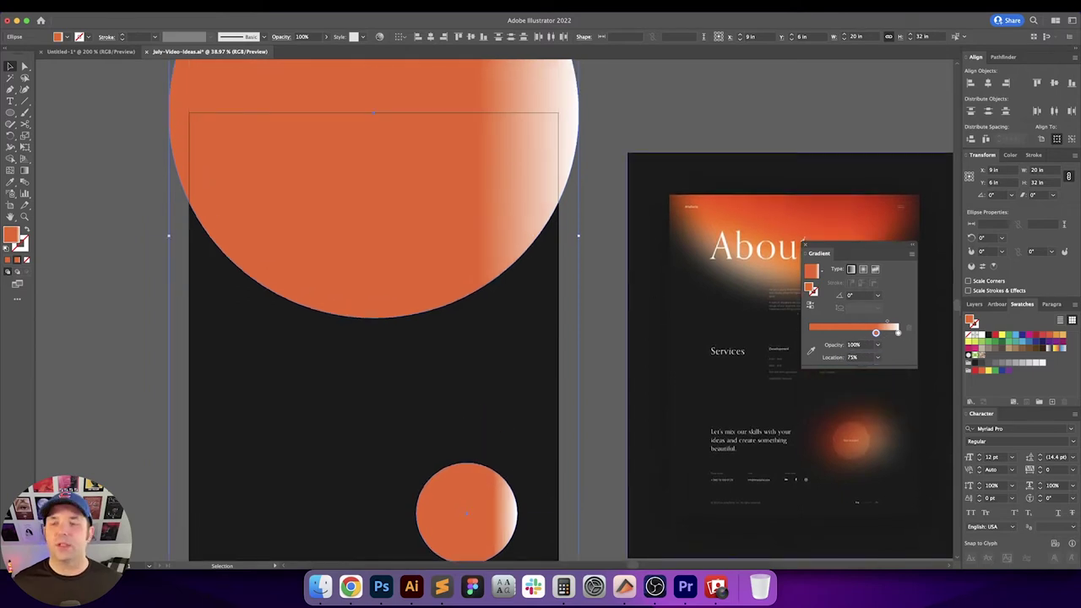
click(810, 304)
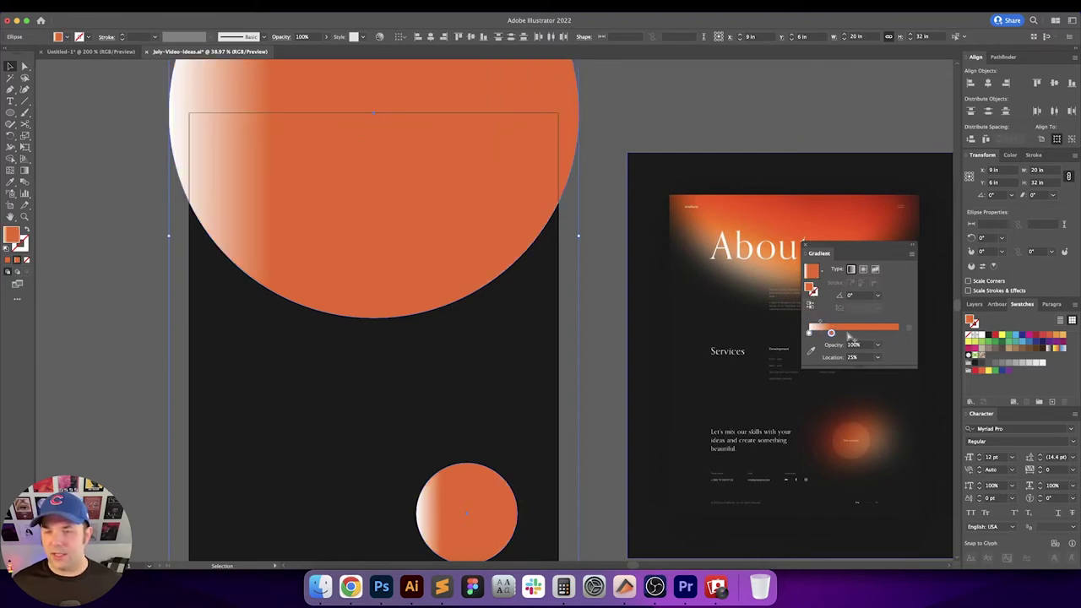
Edit the large circle's gradient so its ends meet the circle's edges, and shift the midpoint between the white and orange stops slightly toward orange
scroll(478, 236, up, 6)
scroll(478, 238, down, 5)
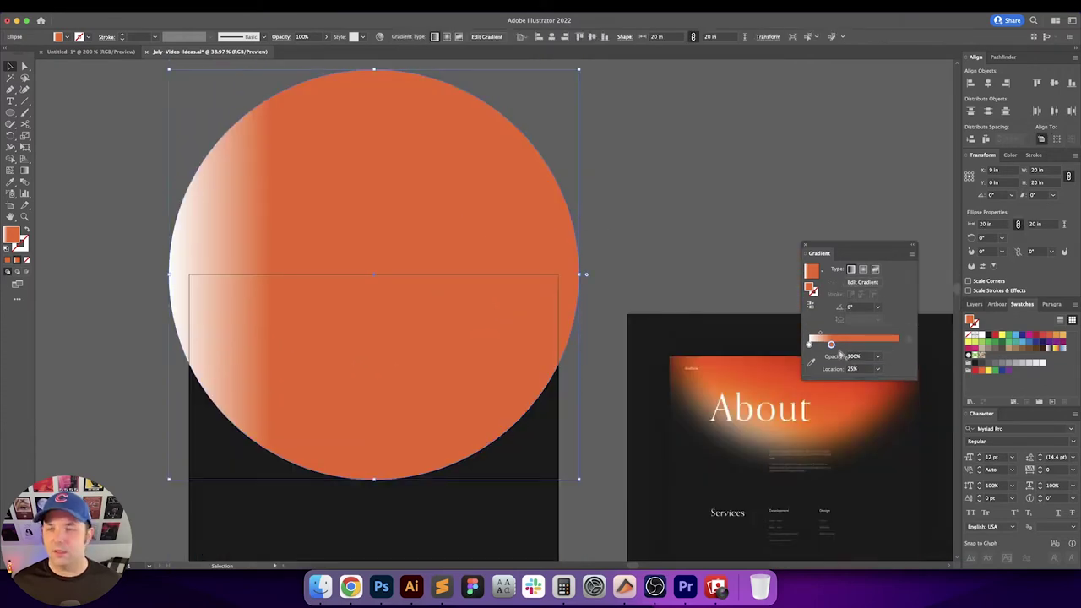
click(748, 251)
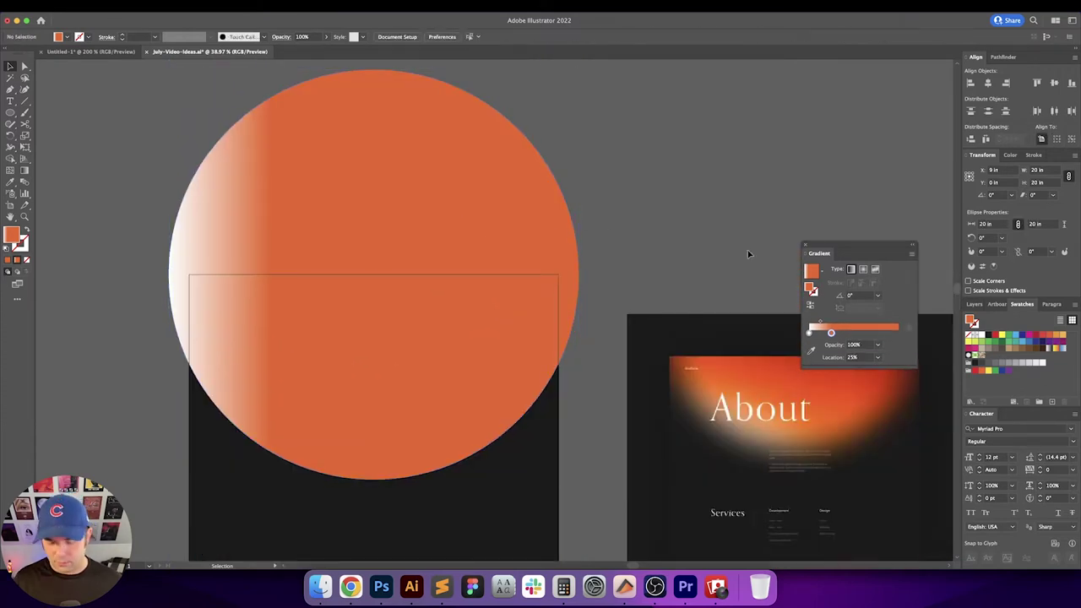
key(super+minus)
scroll(518, 176, down, 2)
click(518, 177)
scroll(511, 197, up, 2)
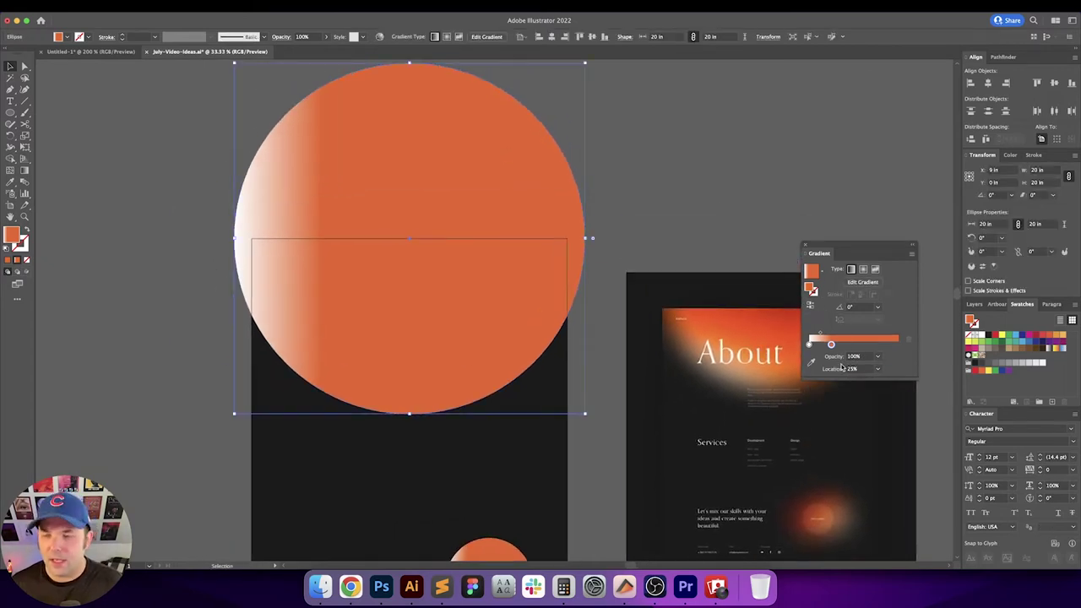
scroll(292, 157, up, 1)
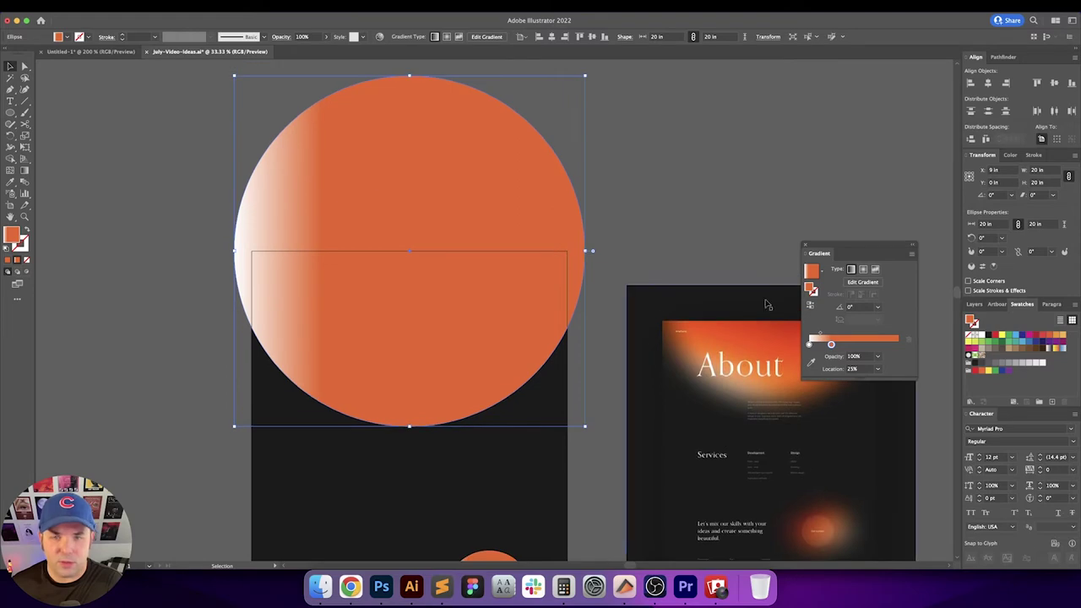
click(862, 282)
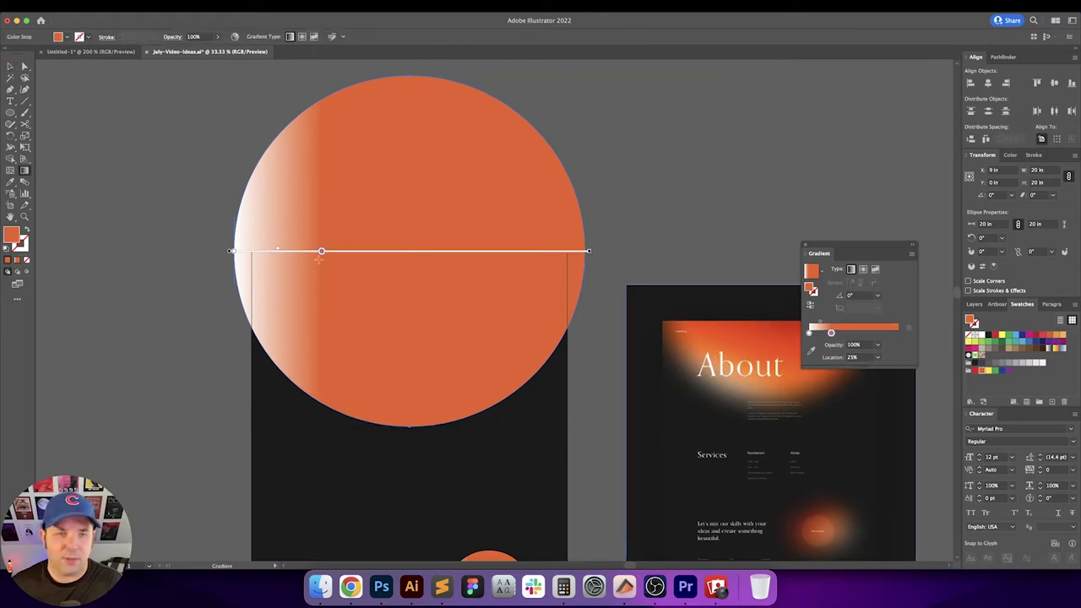
mouse_move(232, 252)
mouse_down()
mouse_move(234, 75)
mouse_move(329, 84)
mouse_move(229, 75)
mouse_move(234, 251)
mouse_up()
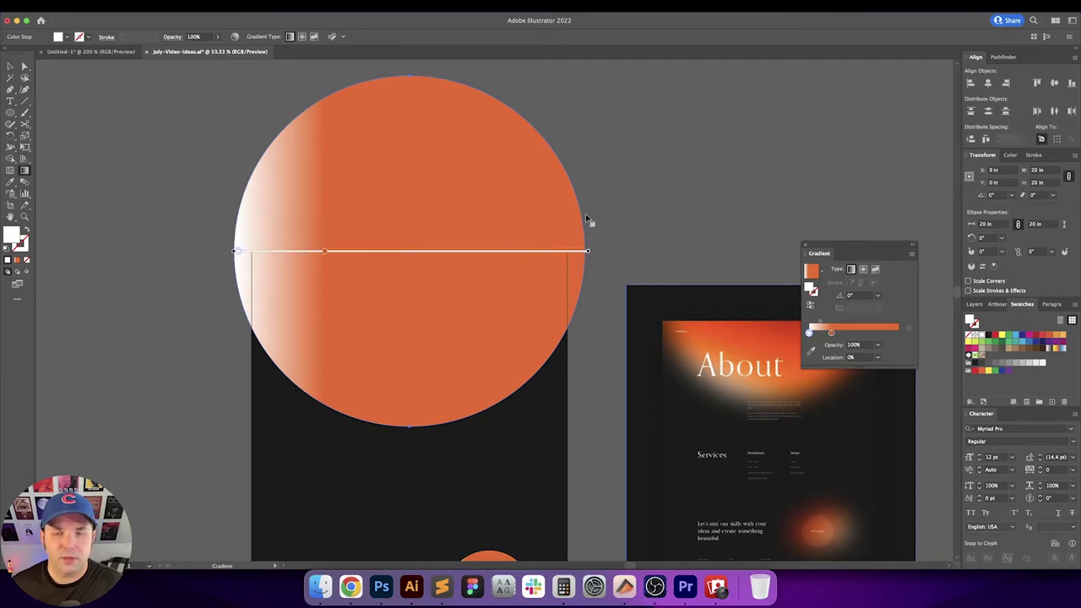
drag(593, 250, 583, 254)
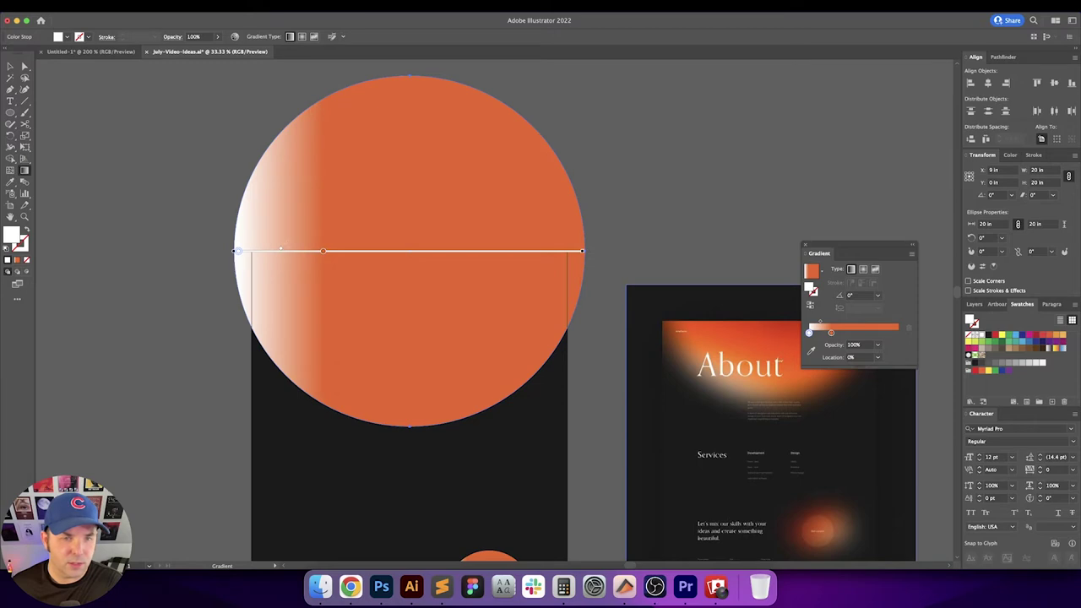
mouse_move(280, 254)
mouse_down()
mouse_move(309, 254)
mouse_move(282, 269)
mouse_up()
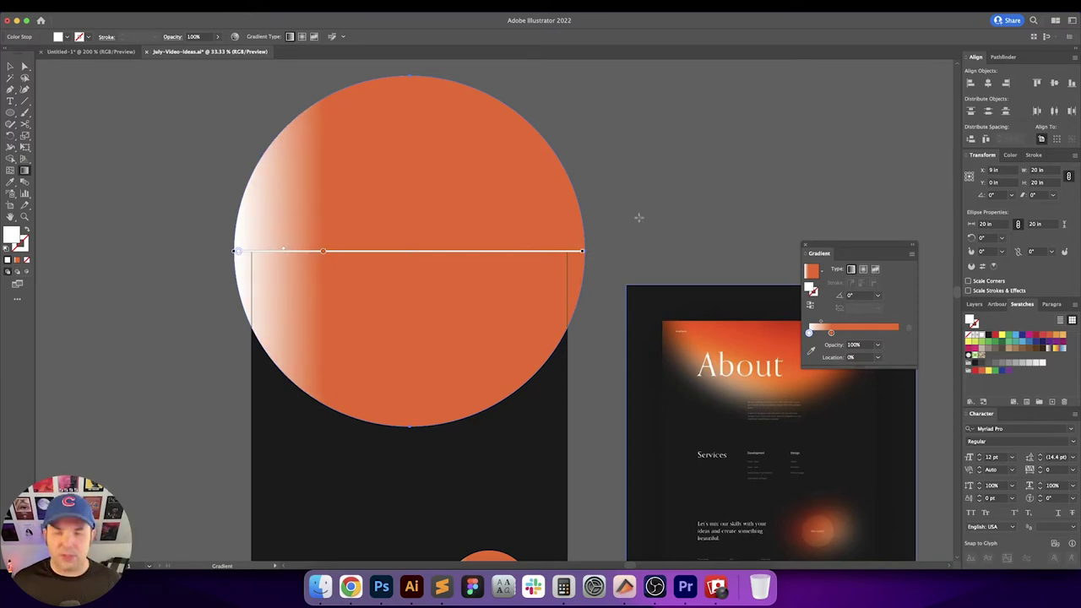
key(v)
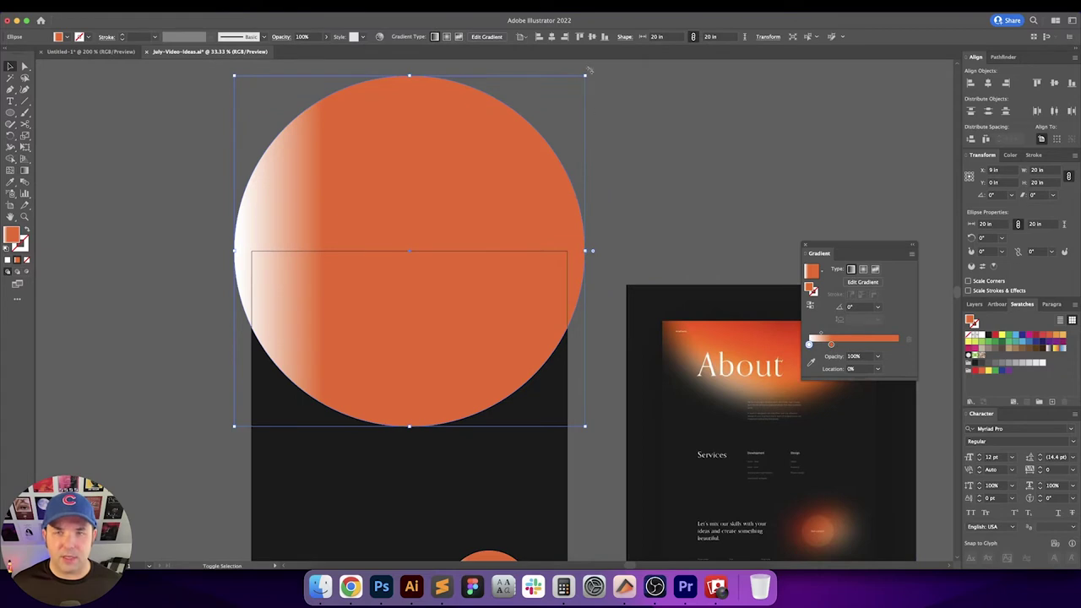
Rotate the large circle 90° to bring its white edge to the bottom, then tilt it slightly clockwise toward the lower left
drag(589, 70, 279, 96)
key(space)
drag(559, 317, 579, 317)
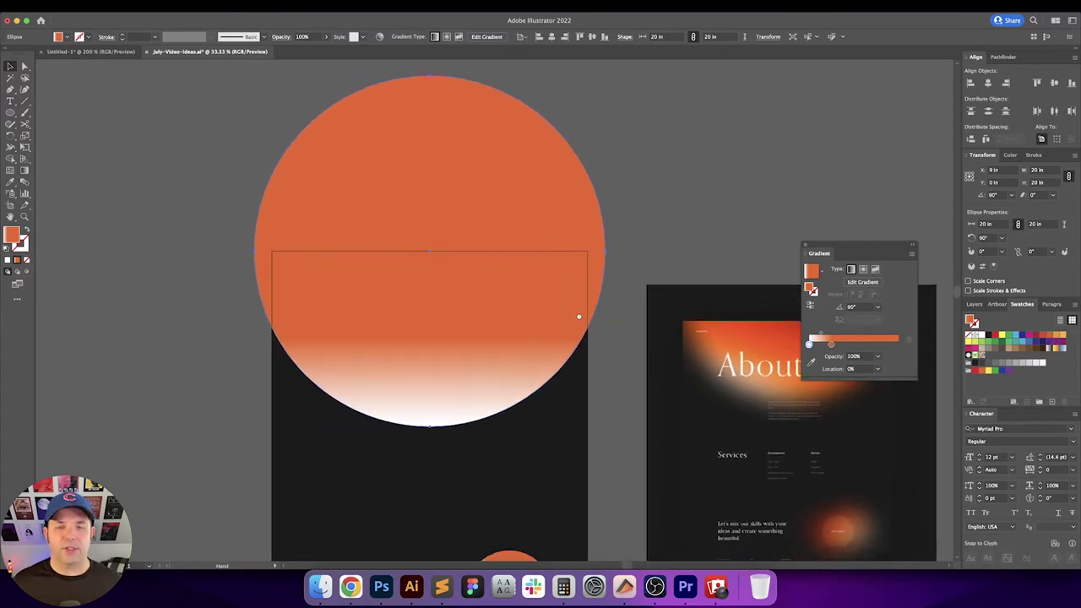
scroll(680, 251, right, 2)
scroll(680, 250, down, 1)
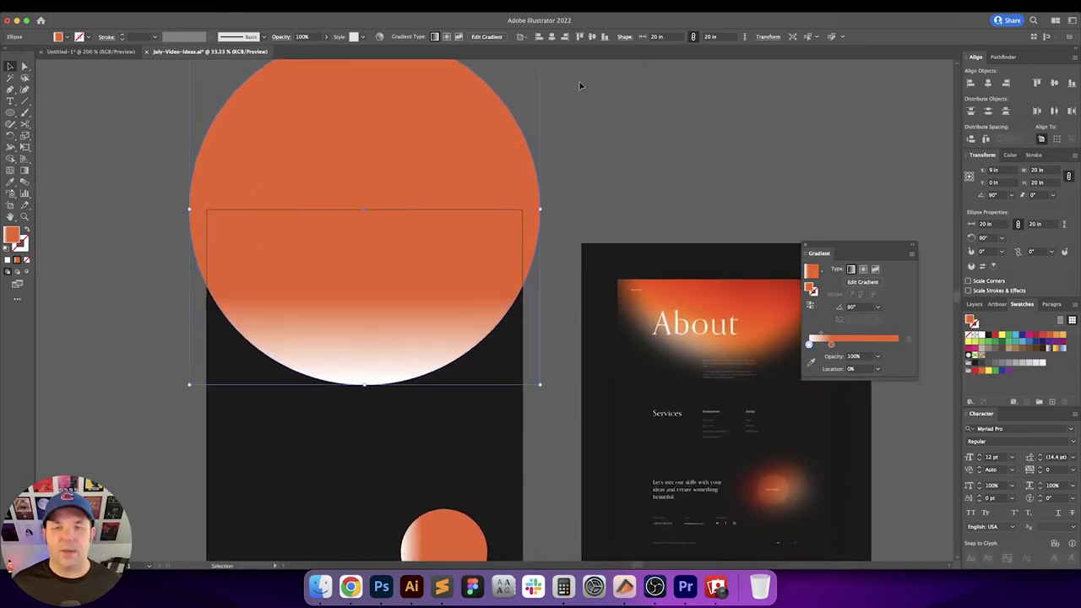
scroll(587, 139, up, 2)
scroll(596, 193, right, 3)
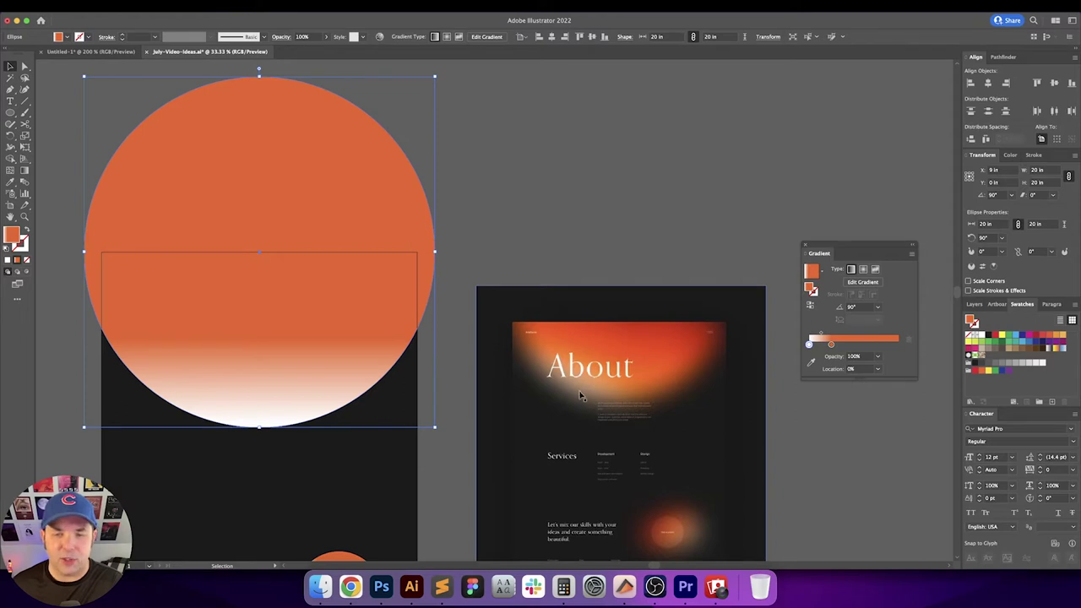
scroll(520, 127, left, 2)
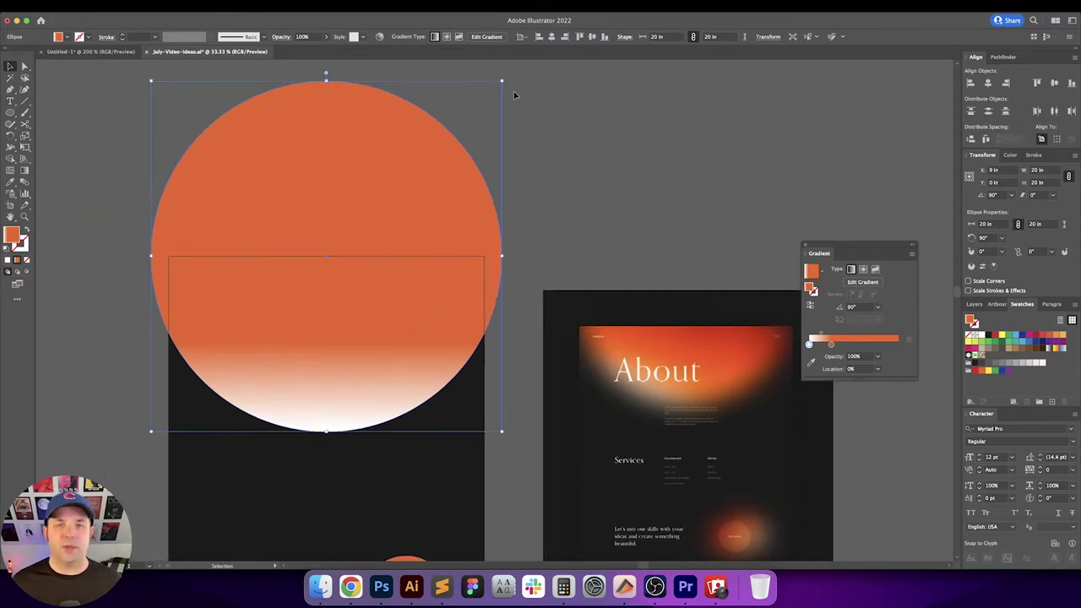
drag(504, 77, 541, 147)
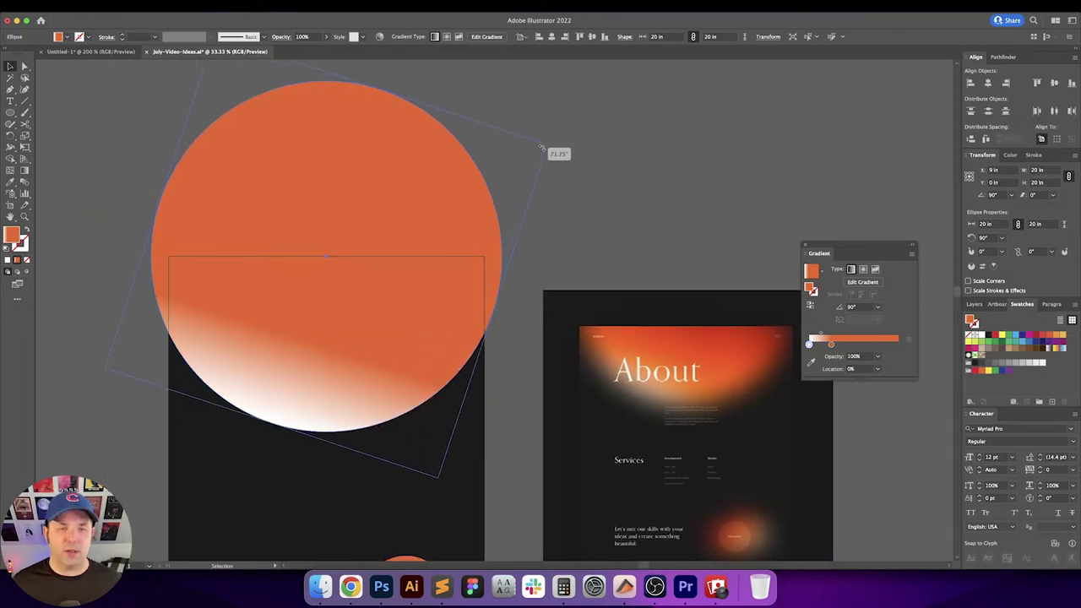
click(639, 224)
Rotate the small circle to 90°, then tilt it clockwise to about 76°
scroll(627, 217, down, 5)
scroll(627, 217, left, 1)
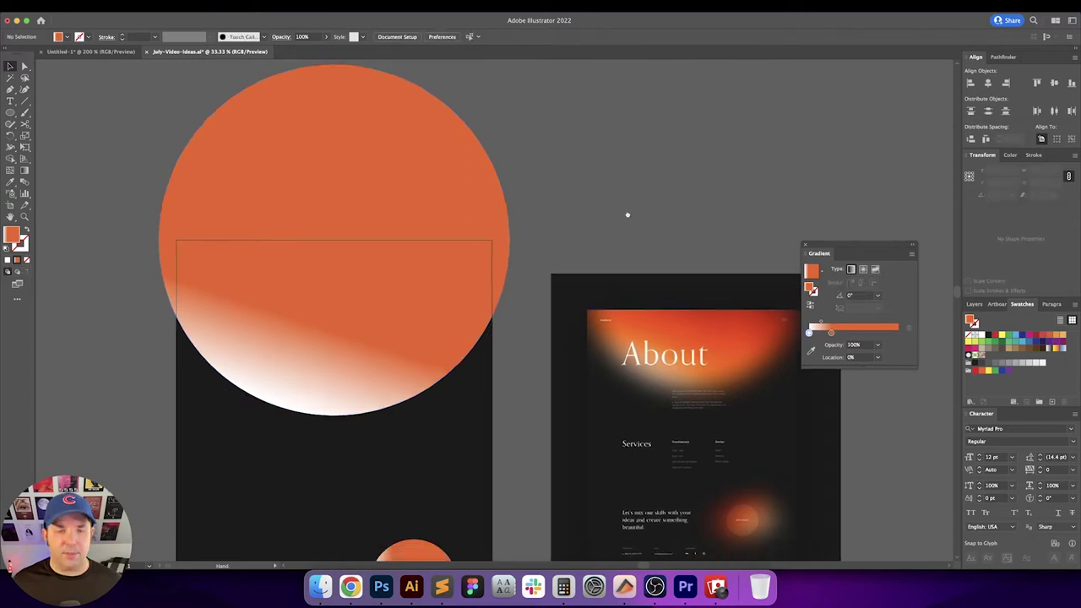
click(446, 489)
scroll(466, 368, down, 2)
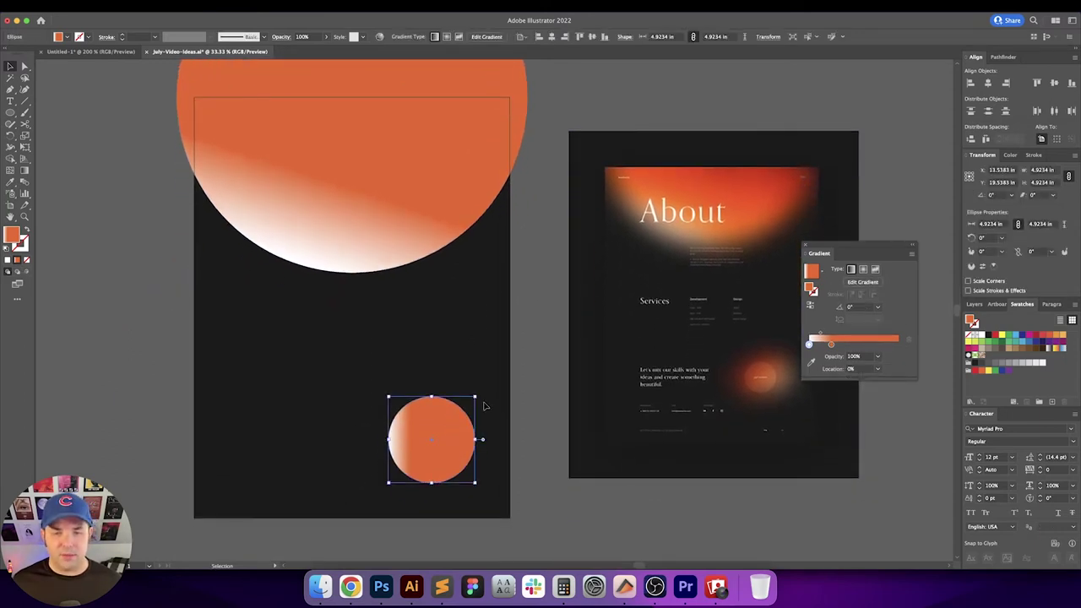
drag(478, 395, 375, 366)
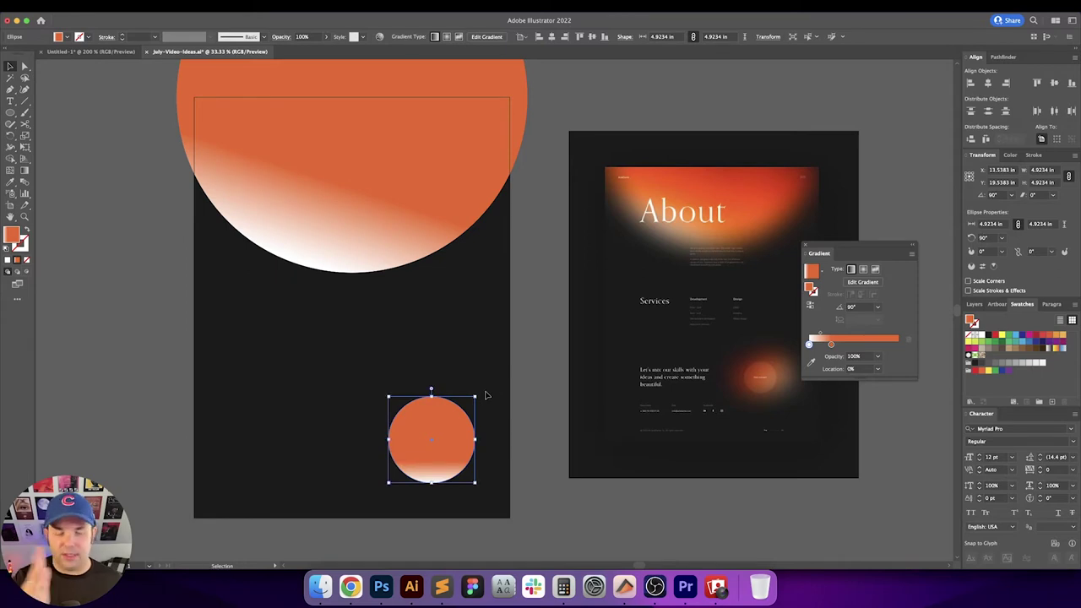
drag(478, 393, 489, 404)
click(540, 344)
scroll(541, 344, up, 1)
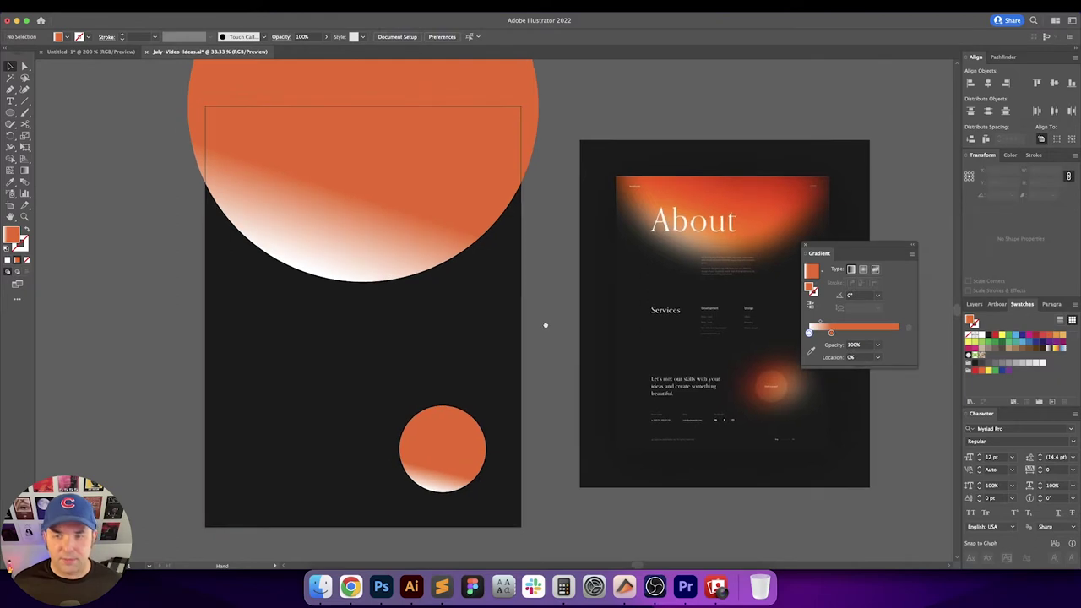
Rotate the small circle further so its white edge faces right and slightly downward
click(422, 477)
key(super+z)
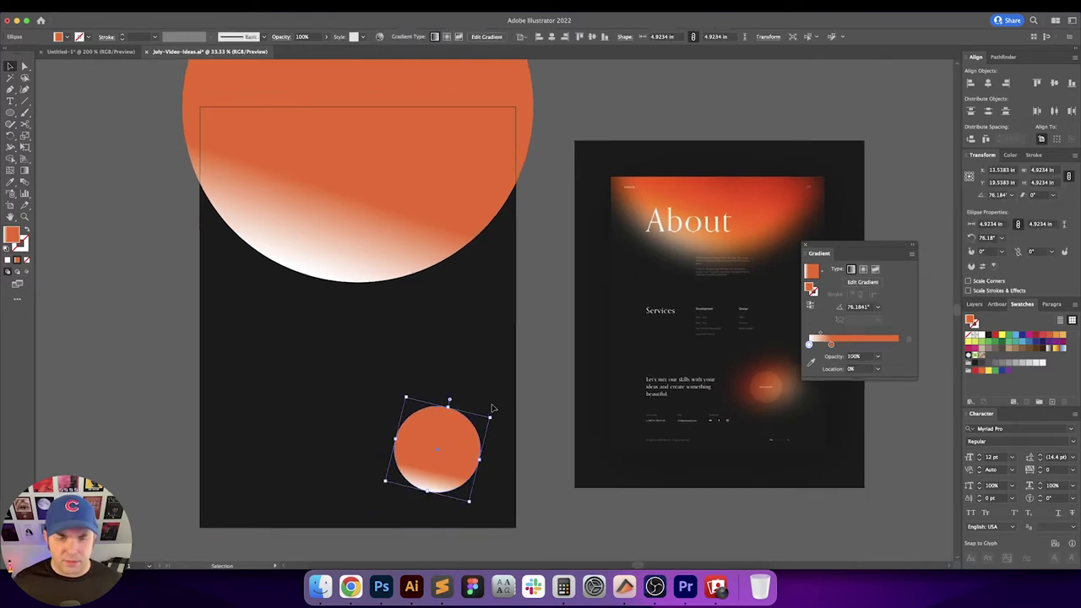
drag(493, 413, 403, 401)
click(463, 370)
mouse_move(464, 360)
mouse_down()
mouse_move(485, 366)
mouse_move(465, 379)
mouse_move(493, 373)
mouse_move(451, 352)
mouse_up()
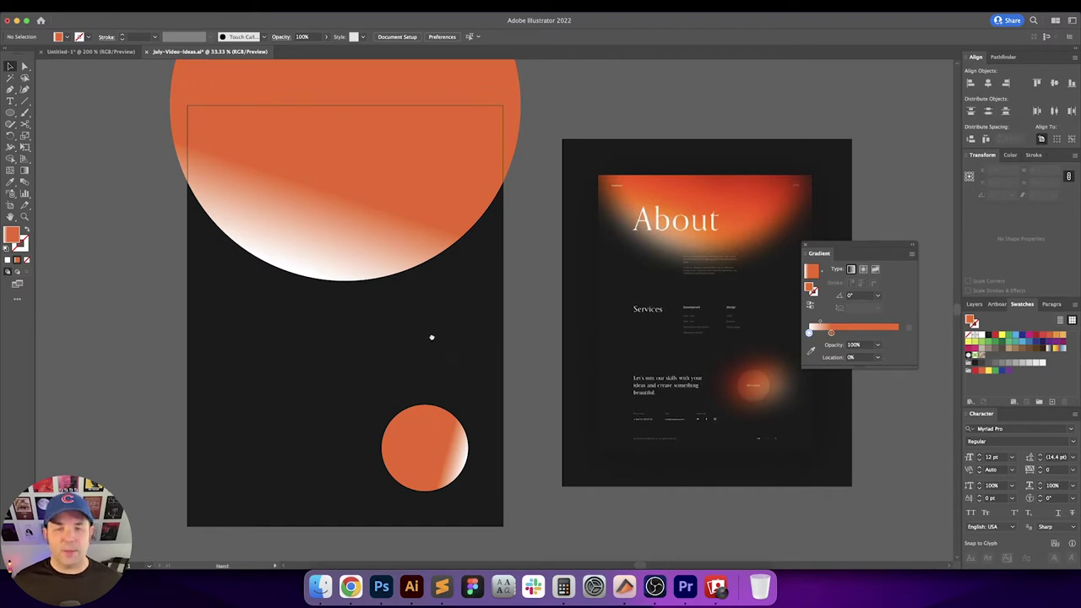
drag(429, 336, 470, 341)
Add the point text "Superman IV" on the dark area below the large circle
key(t)
click(281, 331)
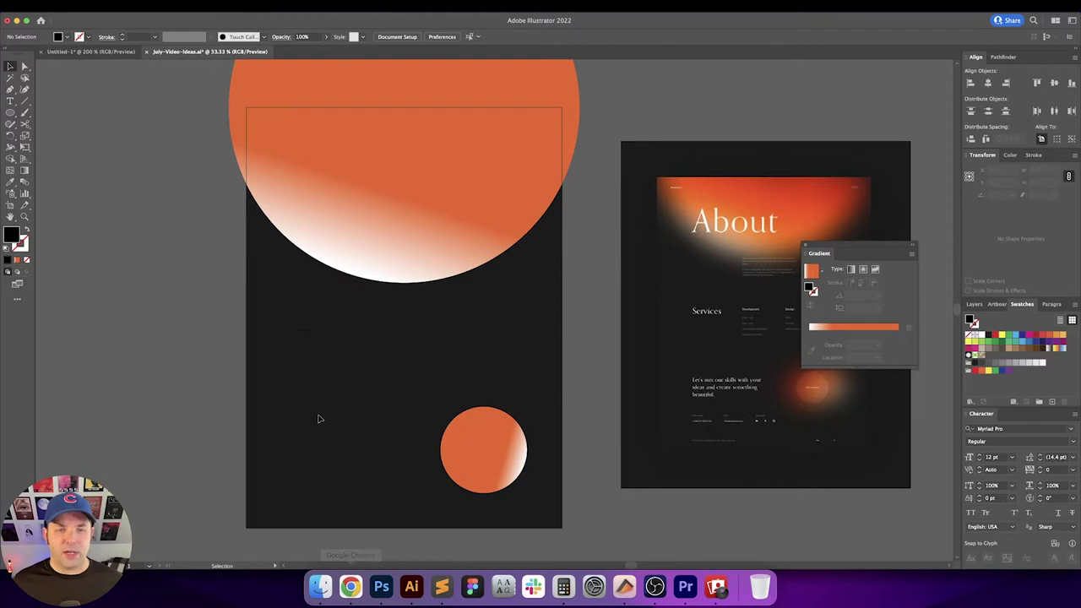
click(300, 329)
click(282, 296)
Switch to Chrome to view the Quincy CF page on Adobe Fonts, then return to Illustrator
click(352, 587)
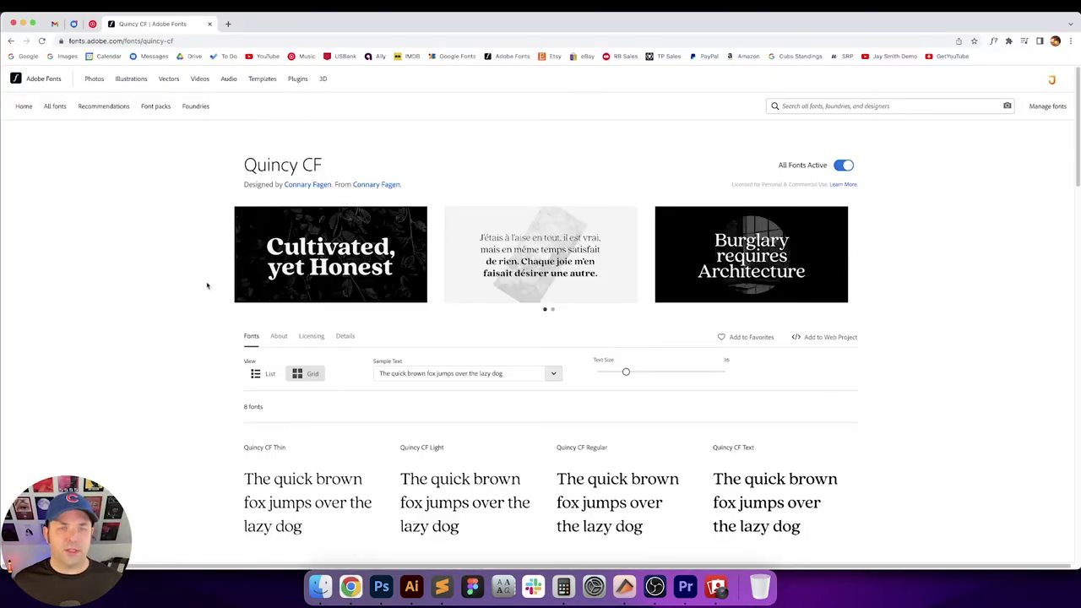
click(441, 587)
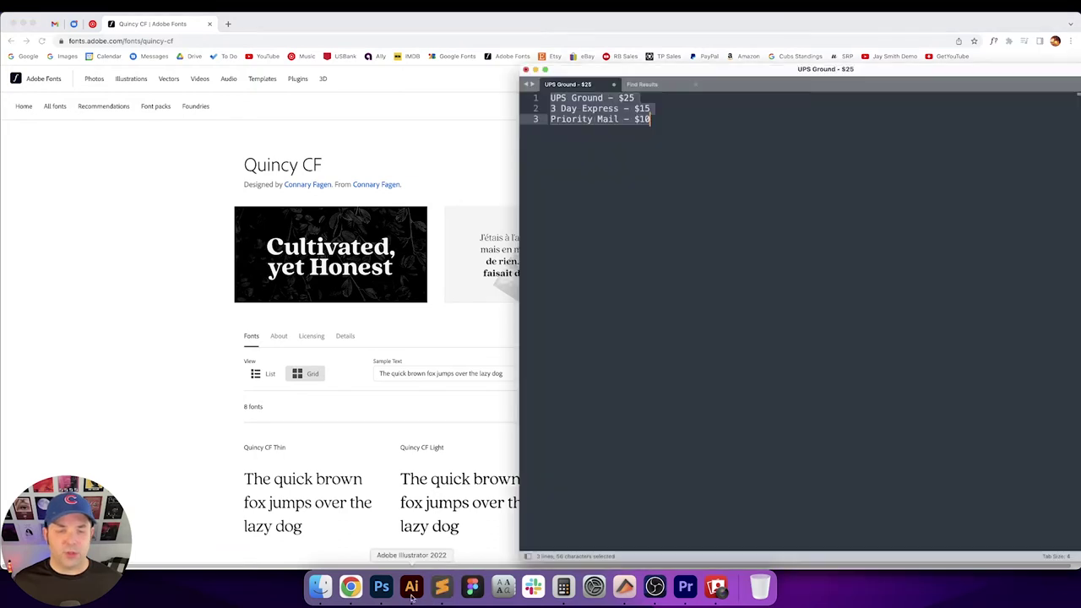
click(411, 587)
Set the "Superman IV" text's font to Quincy CF Text
drag(385, 381, 261, 300)
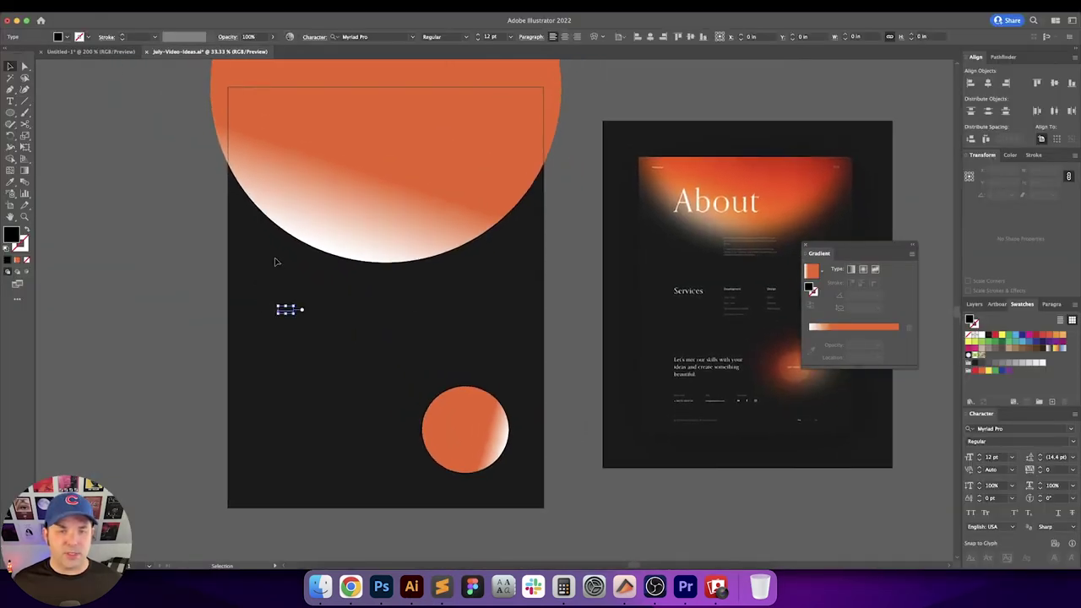
click(368, 36)
text(quinc)
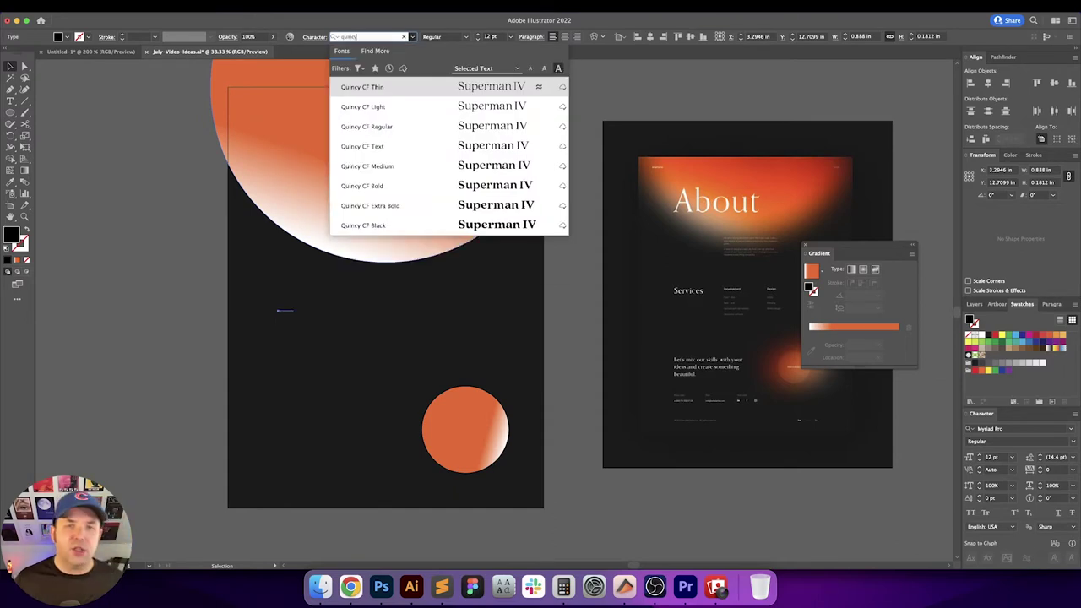
text(y)
key(Down)
key(Down)
key(Down)
key(Down)
key(Up)
key(Up)
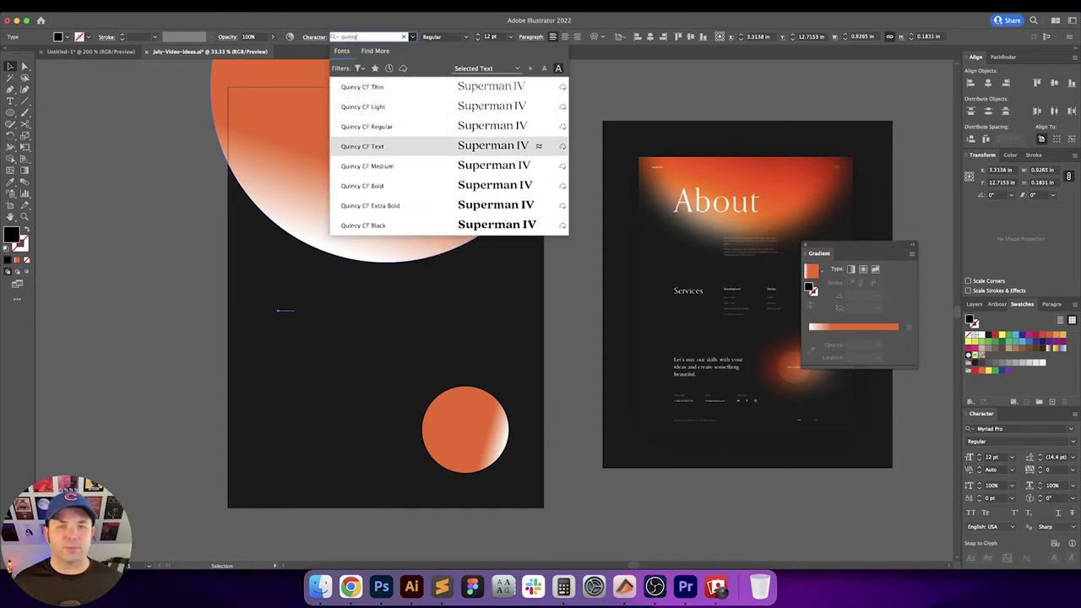
key(Return)
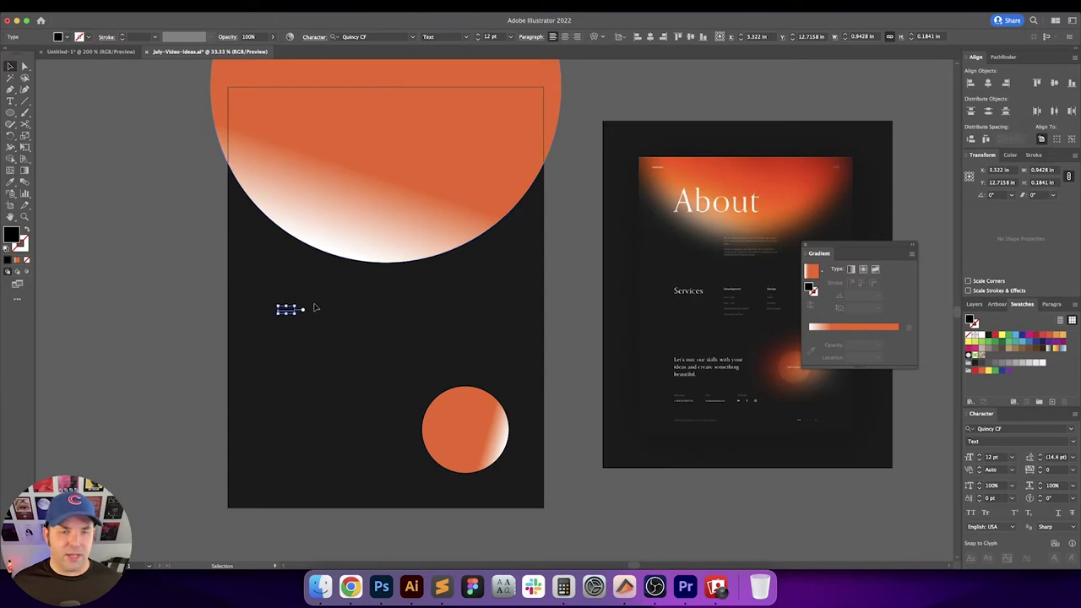
Scale the "Superman IV" text up to about 8.89 in wide and fill it with white
drag(296, 316, 431, 410)
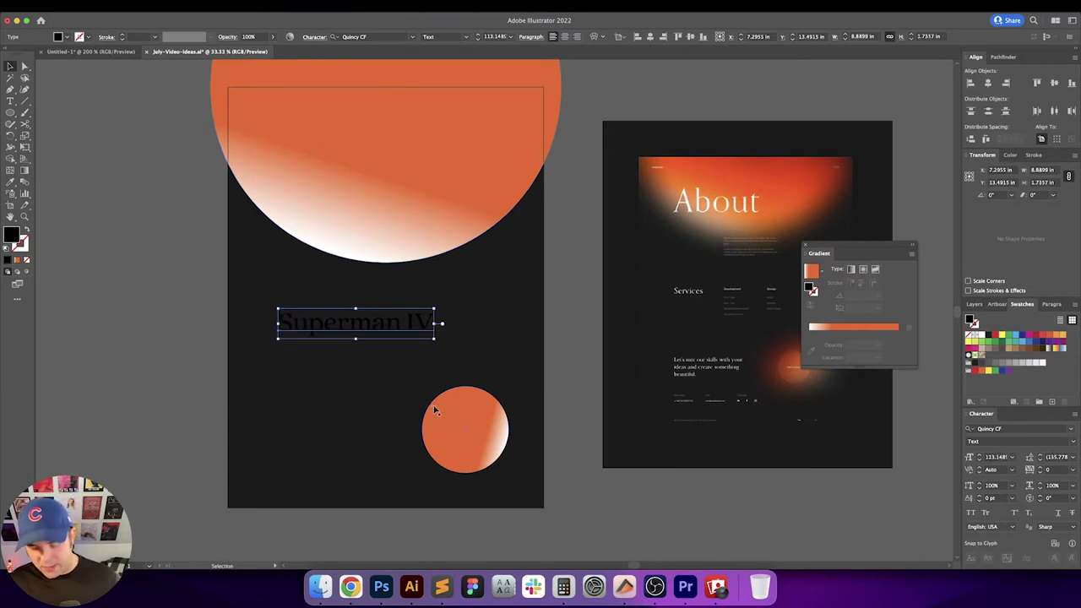
key(i)
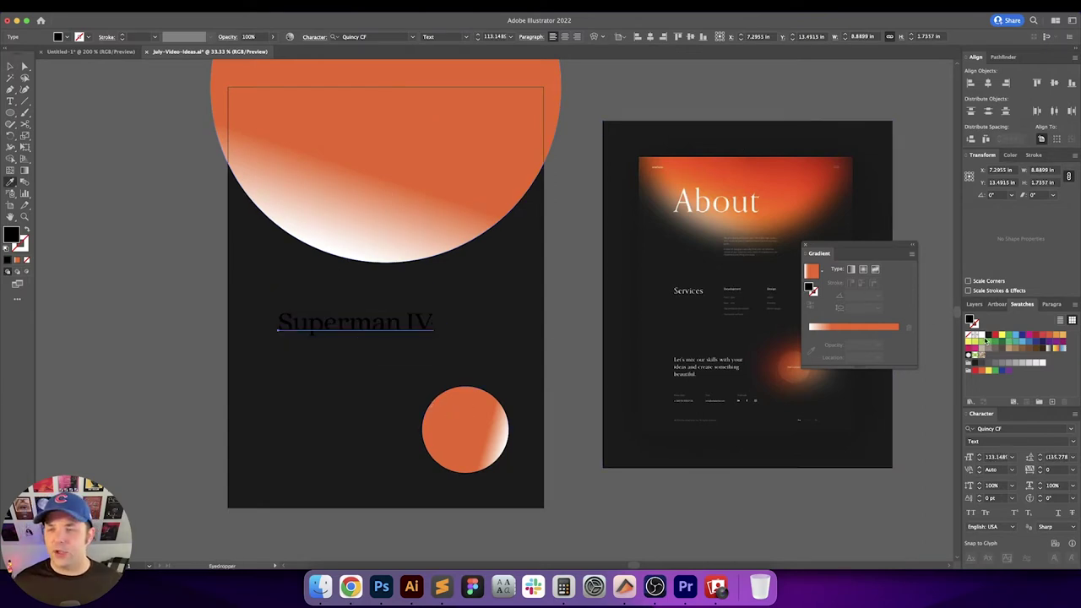
click(980, 336)
click(805, 246)
key(v)
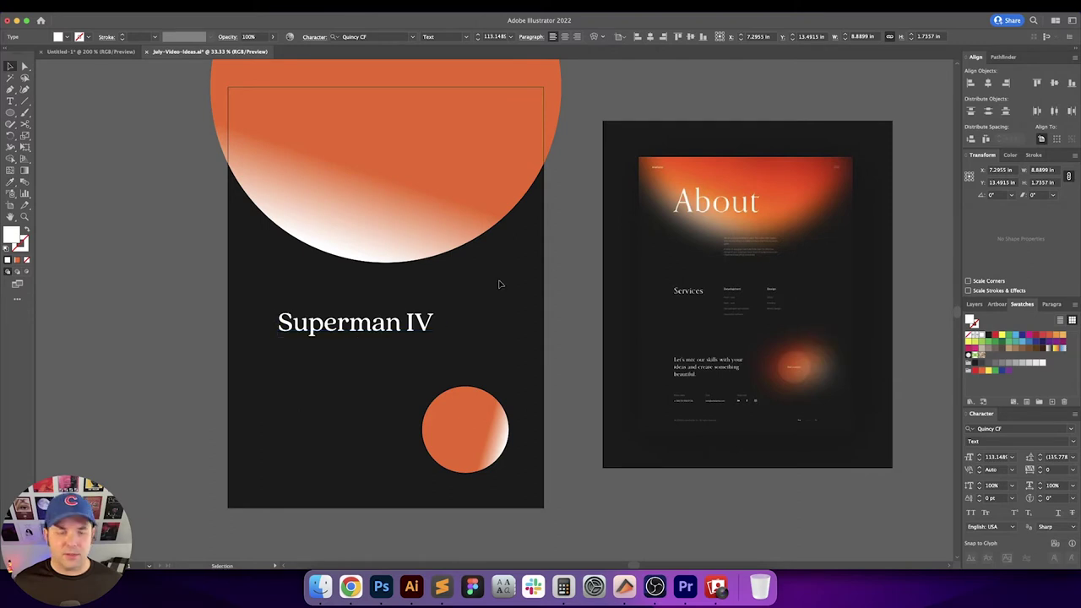
Move the "Superman IV" text up onto the lower half of the large circle, left of its center
click(498, 284)
drag(477, 305, 538, 350)
click(408, 384)
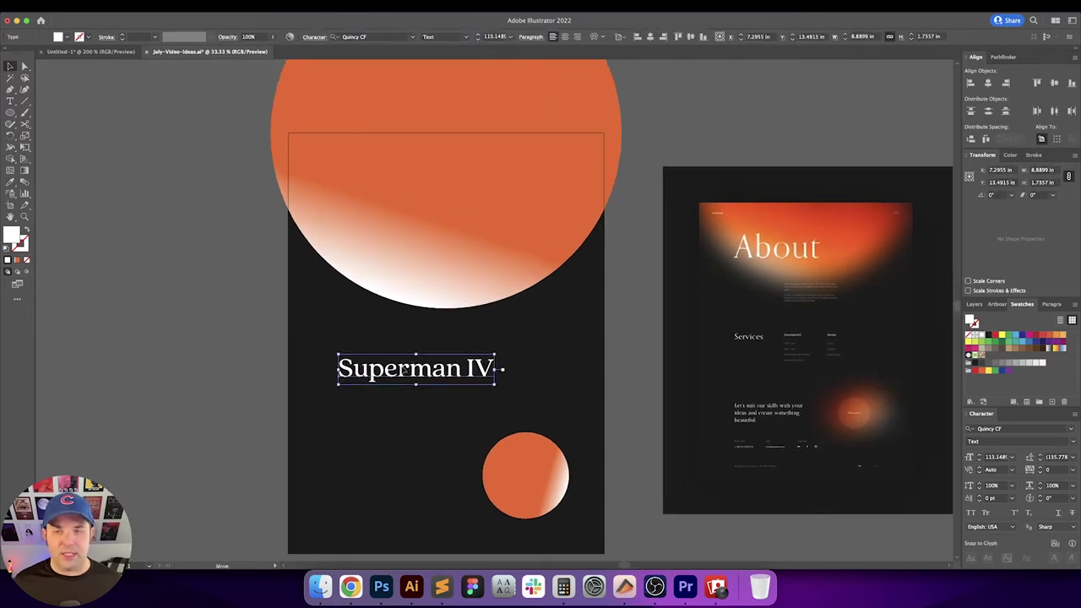
drag(405, 373, 395, 217)
click(576, 303)
drag(597, 316, 531, 306)
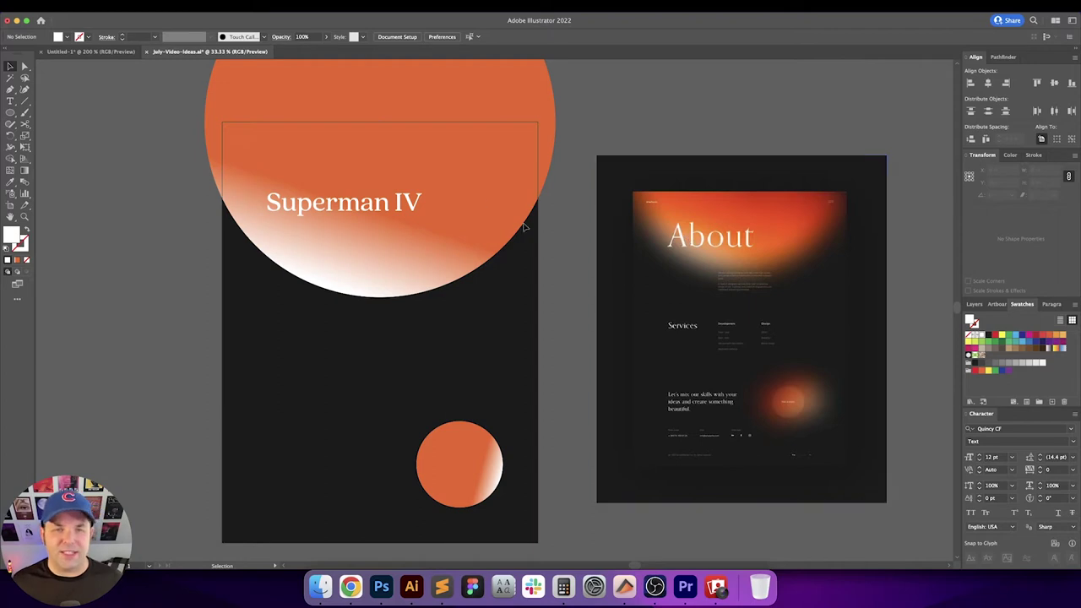
Set the "Superman IV" text's kerning to Optical and tighten its tracking
click(382, 196)
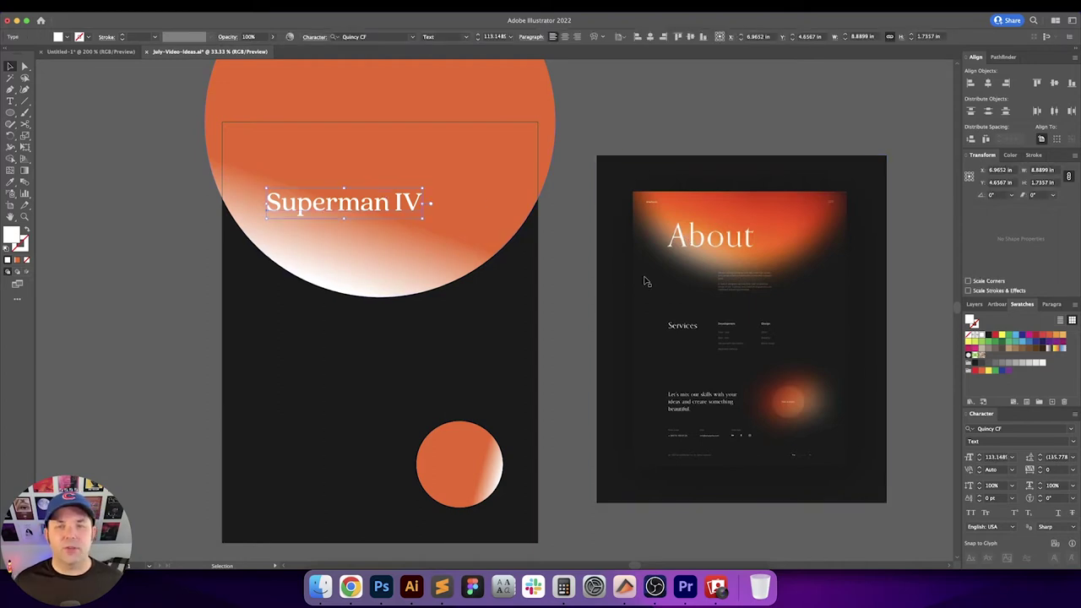
click(1012, 469)
click(1000, 294)
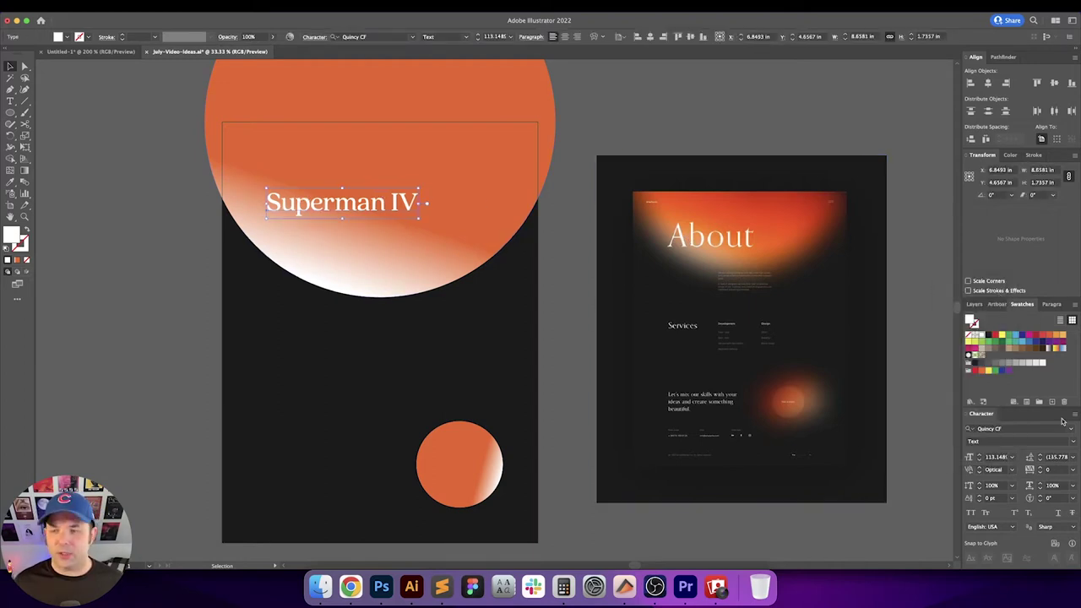
click(1051, 470)
key(Down)
key(Down)
key(Down)
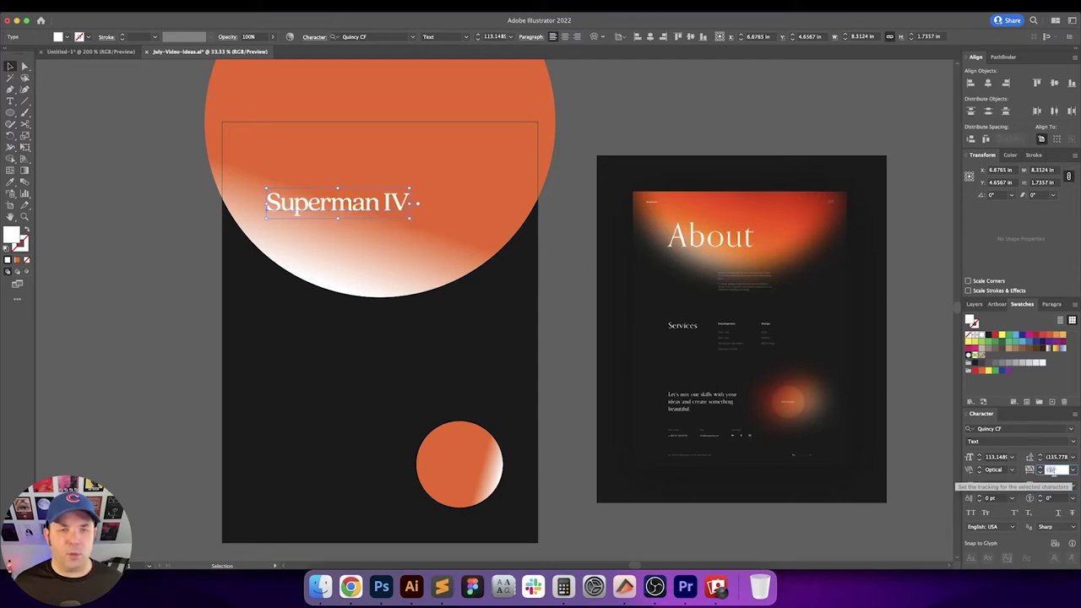
Reset the "Superman IV" text's tracking to 0 and keep its vertical scale at 100%
key(Up)
key(Up)
key(Up)
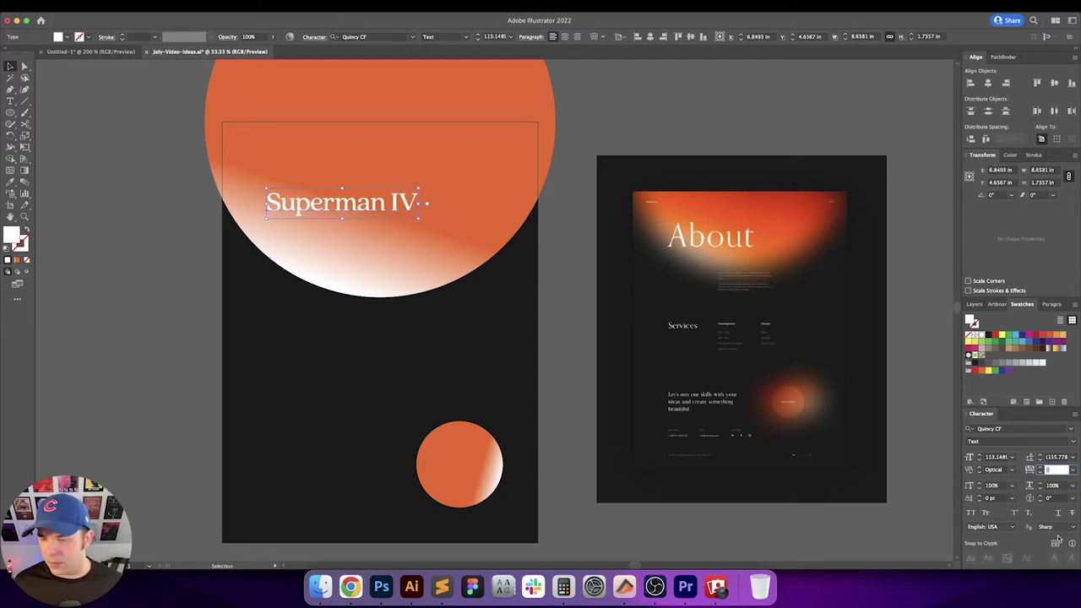
click(996, 485)
key(shift+Down)
key(shift+Up)
key(Tab)
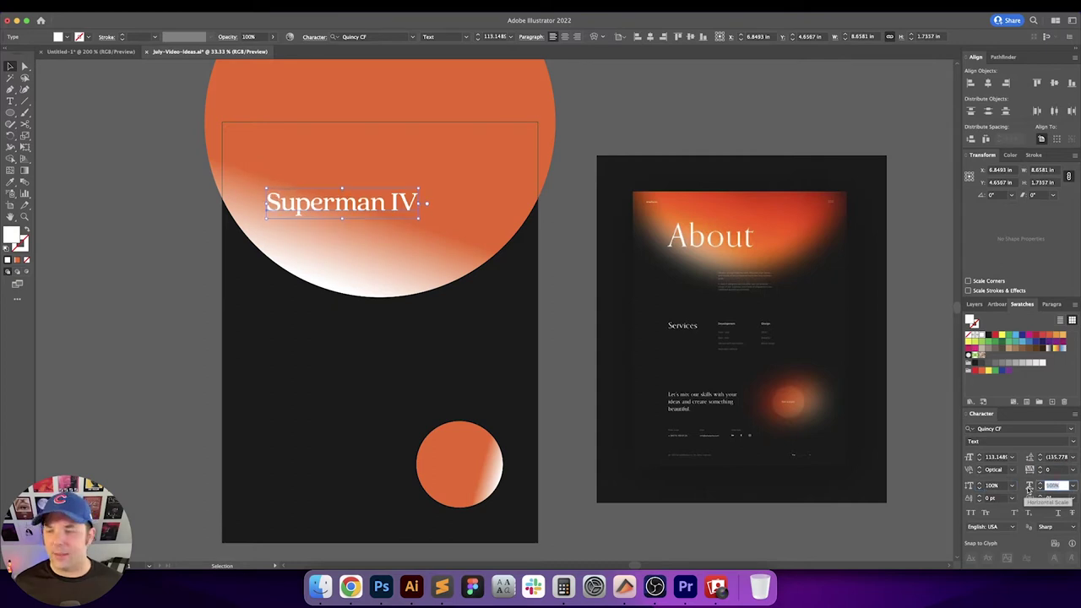
Try an 85% horizontal scale on the "Superman IV" text
key(shift+Down)
key(shift+Down)
key(shift+Up)
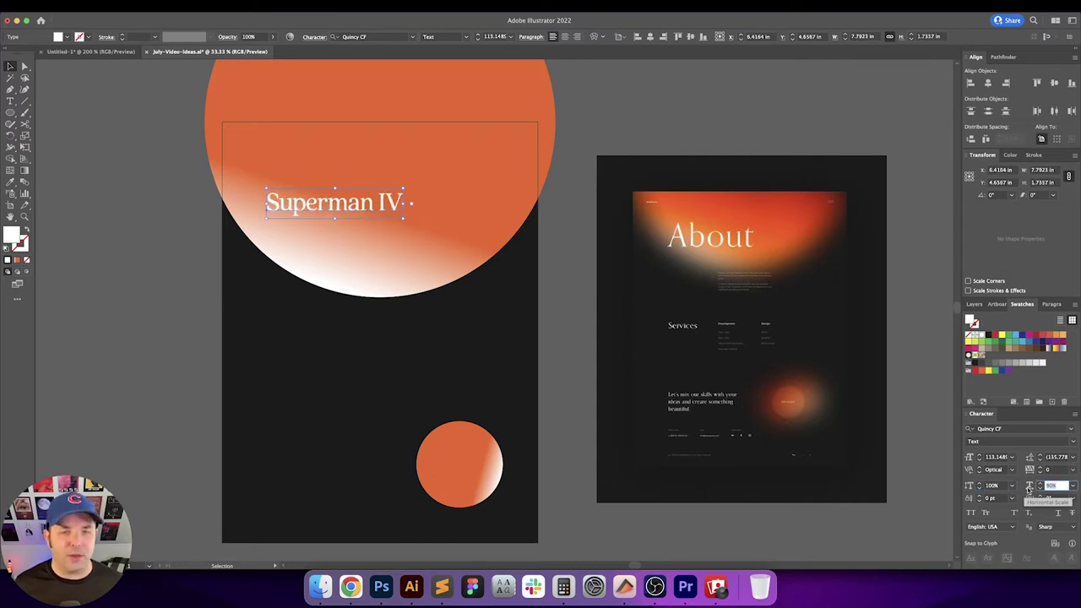
key(Down)
key(Down)
key(Down)
key(Down)
key(Down)
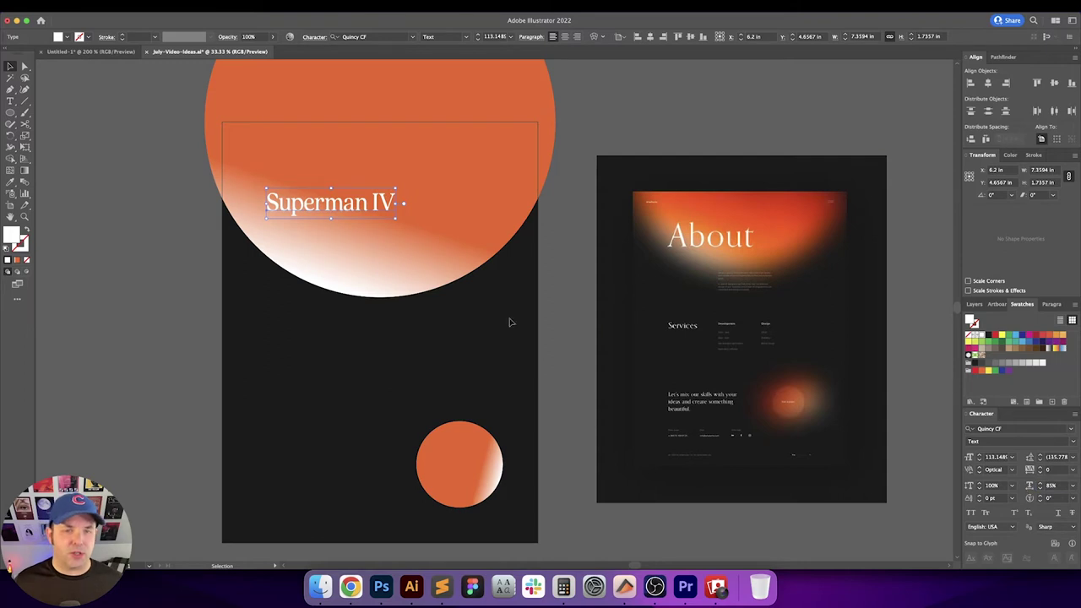
Set the "Superman IV" text's horizontal scale to 90%
click(487, 321)
click(359, 206)
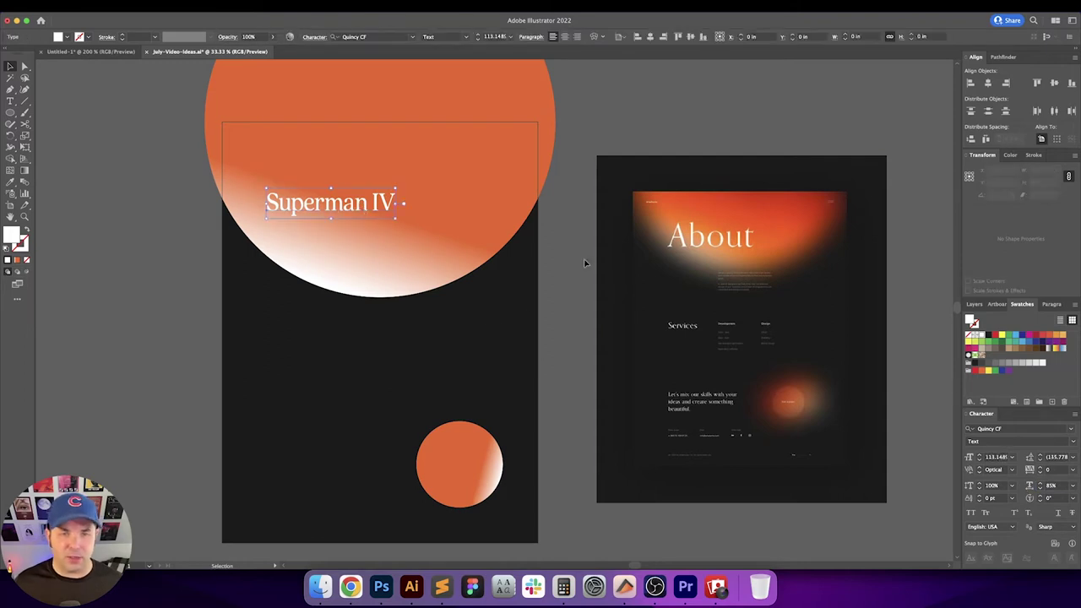
click(1052, 485)
key(shift+Up)
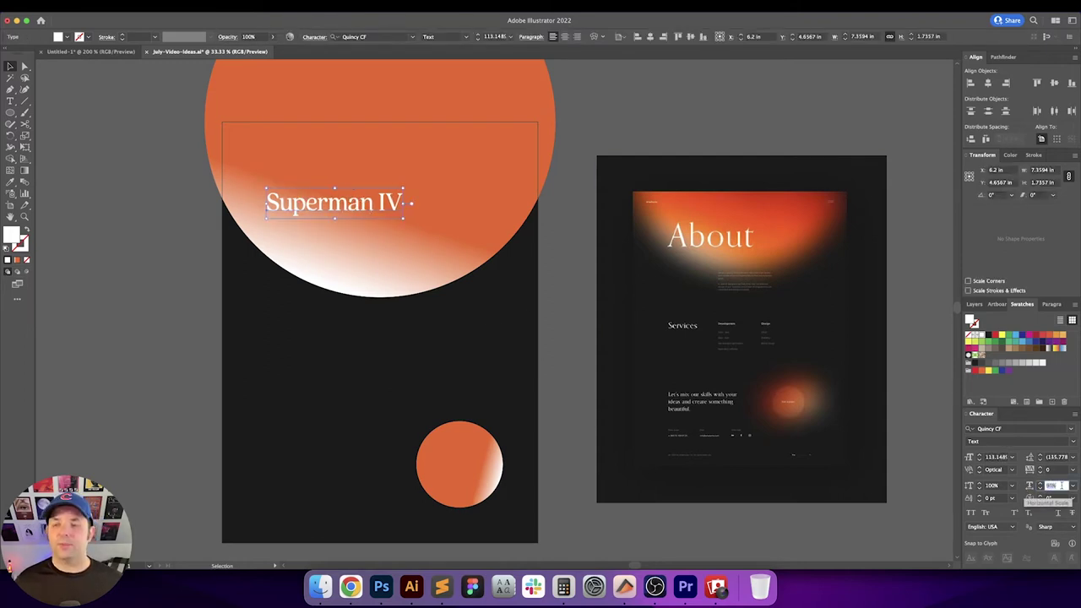
key(Return)
click(667, 420)
drag(503, 331, 551, 331)
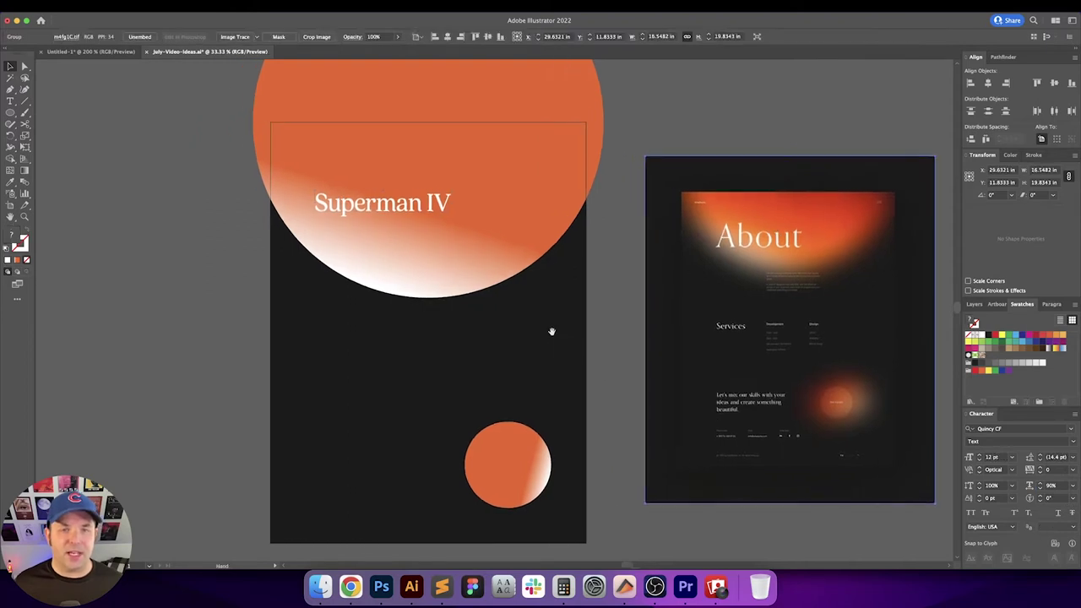
Enlarge the "Superman IV" text to about 11.72 in wide and align it to the artboard's left and top edges
click(437, 208)
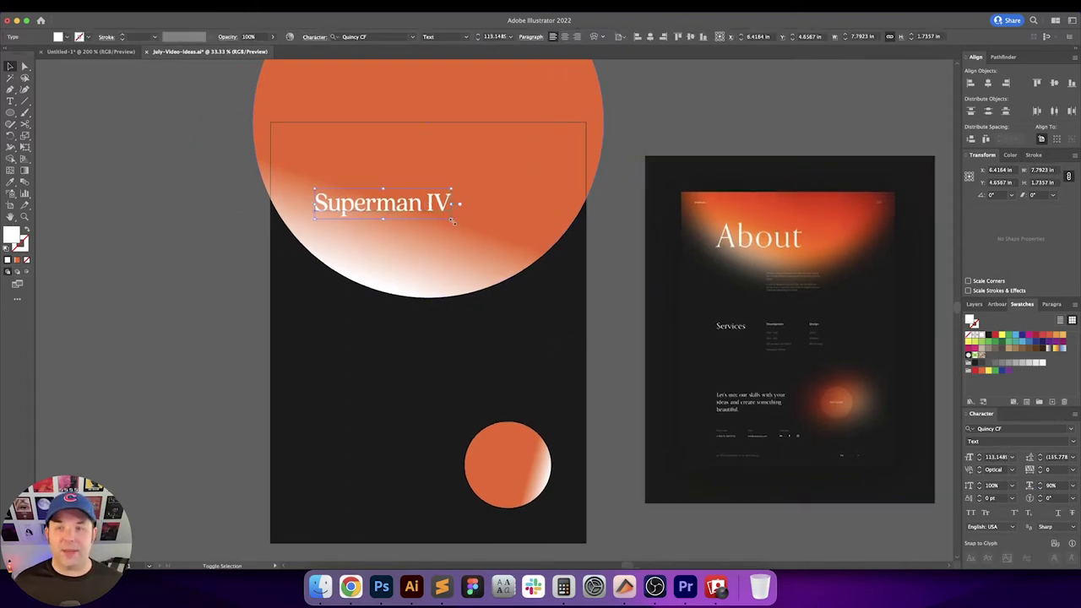
drag(452, 221, 436, 197)
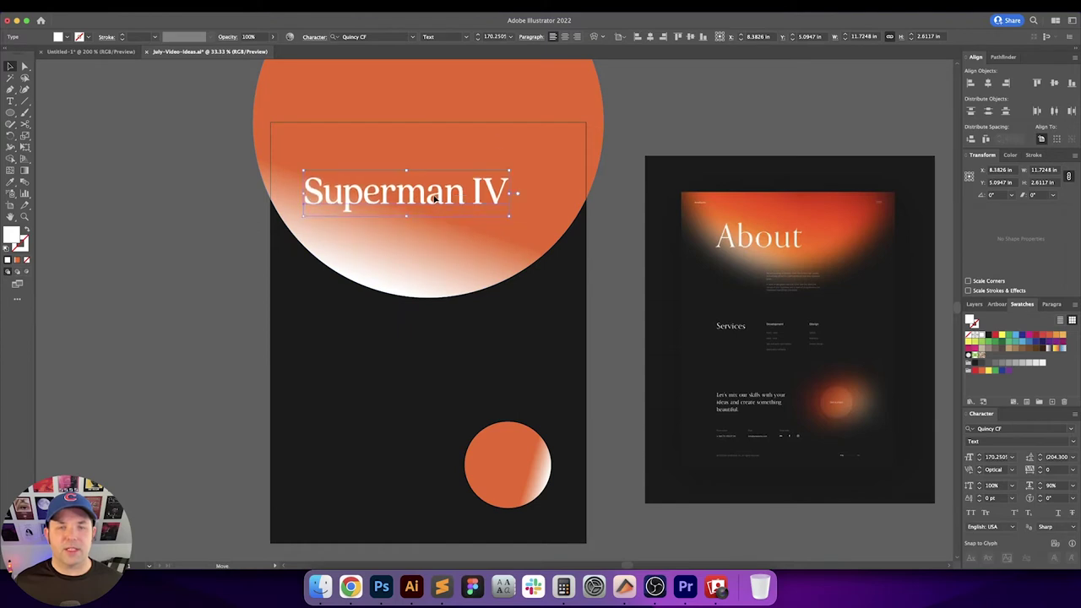
click(637, 37)
click(678, 37)
Offset the "Superman IV" text from the artboard corner by 2 in horizontally and 2 in vertically
key(Return)
text(1)
key(Tab)
text(1)
key(Tab)
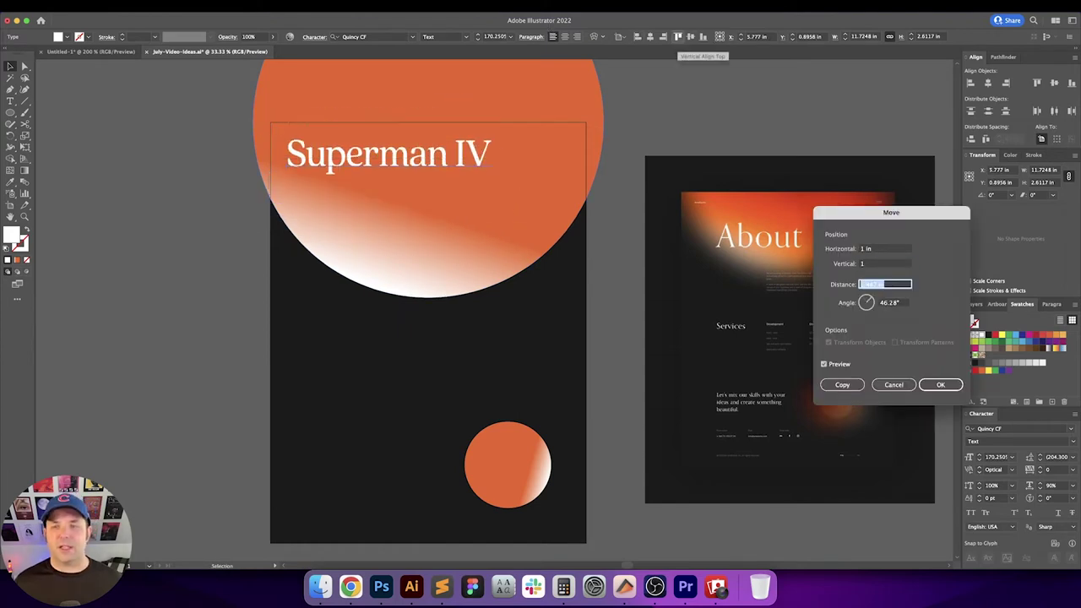
key(shift+Tab)
key(Tab)
key(Tab)
key(shift+Tab)
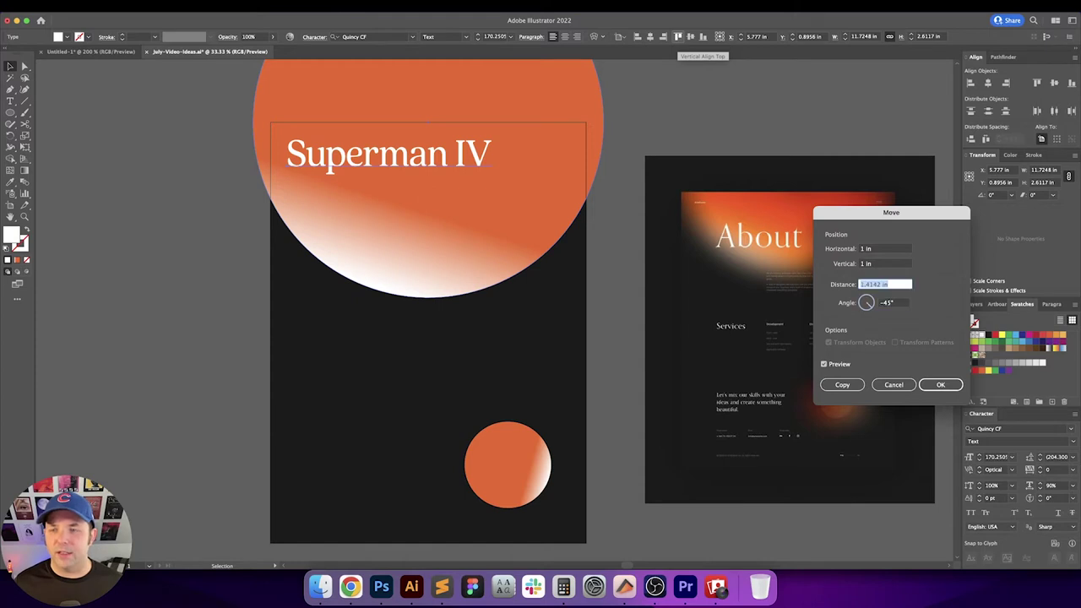
key(Tab)
key(Tab)
key(Tab)
key(Tab)
key(Tab)
key(Up)
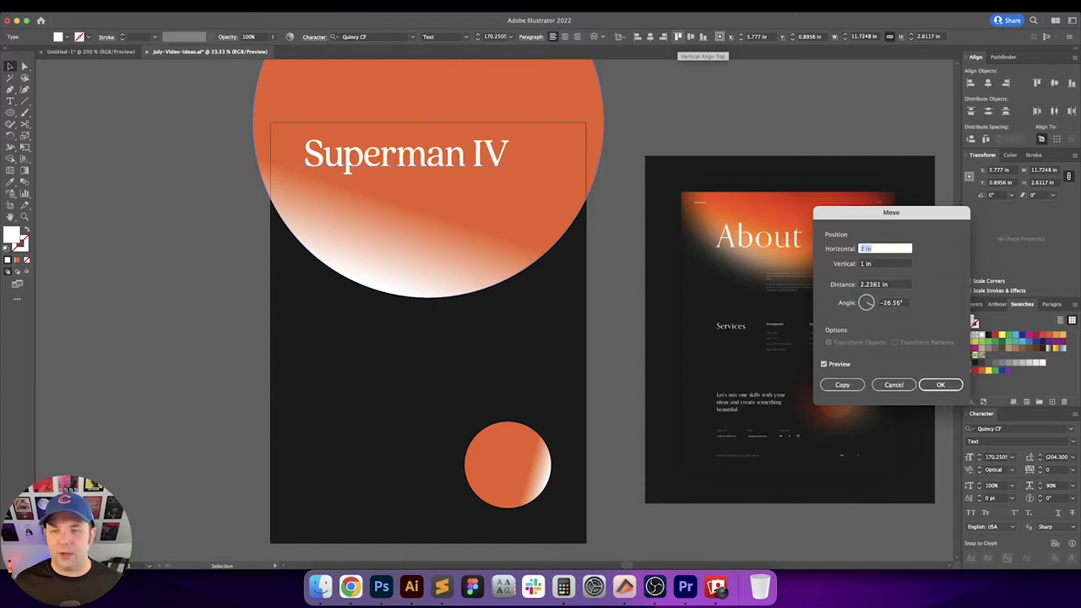
key(Tab)
key(Up)
key(Return)
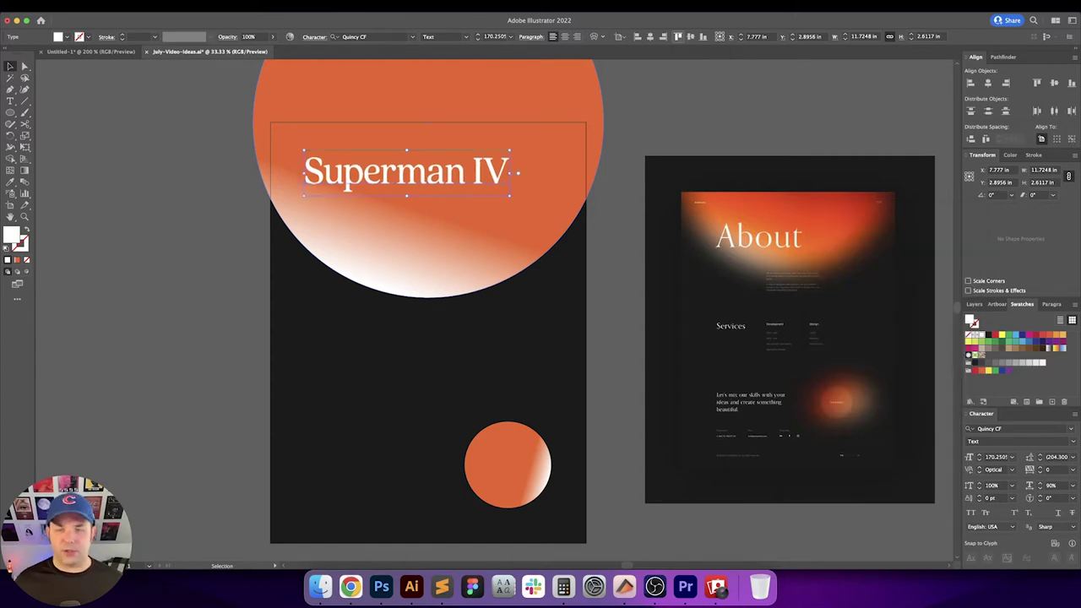
click(529, 307)
Duplicate the "Superman IV" text below the large circle and change the copy to "The Quest for Peace"
drag(531, 309, 505, 283)
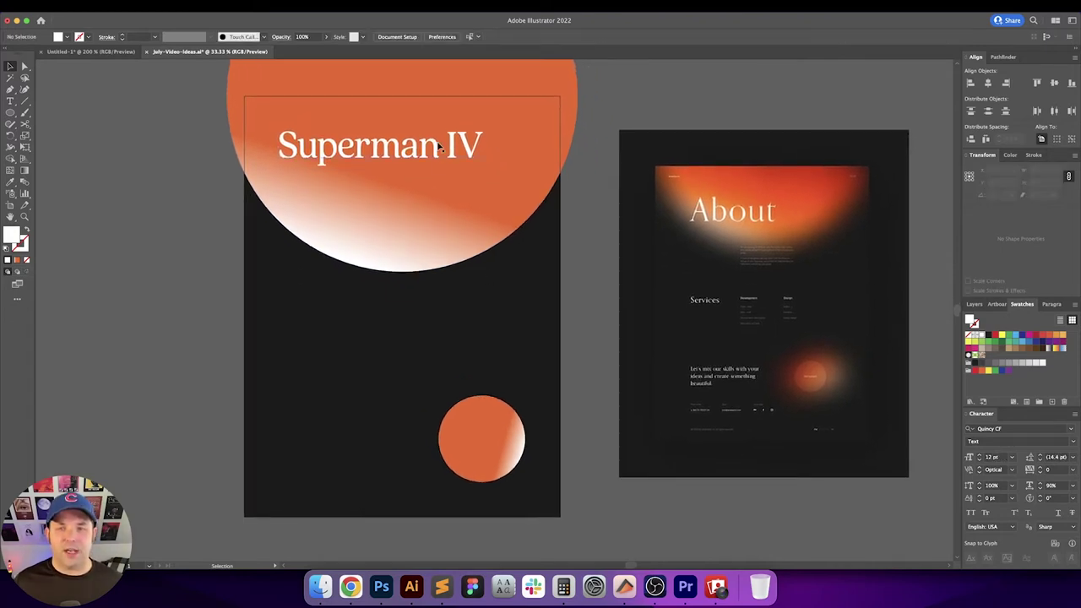
drag(439, 148, 437, 322)
double_click(431, 317)
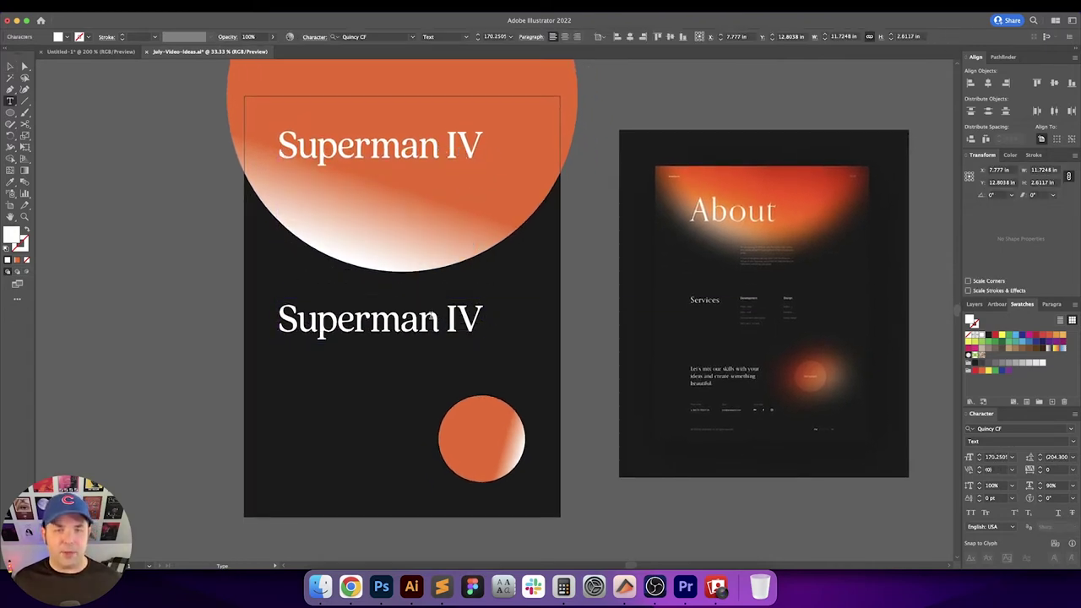
triple_click(430, 317)
text(h)
key(BackSpace)
text(T)
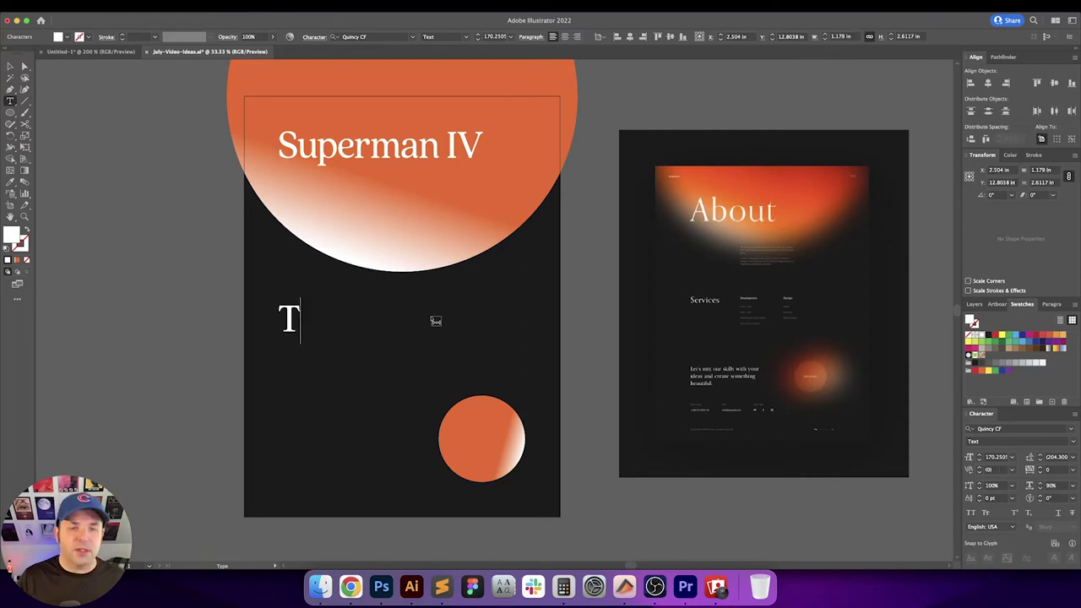
text(he Quest for Peace)
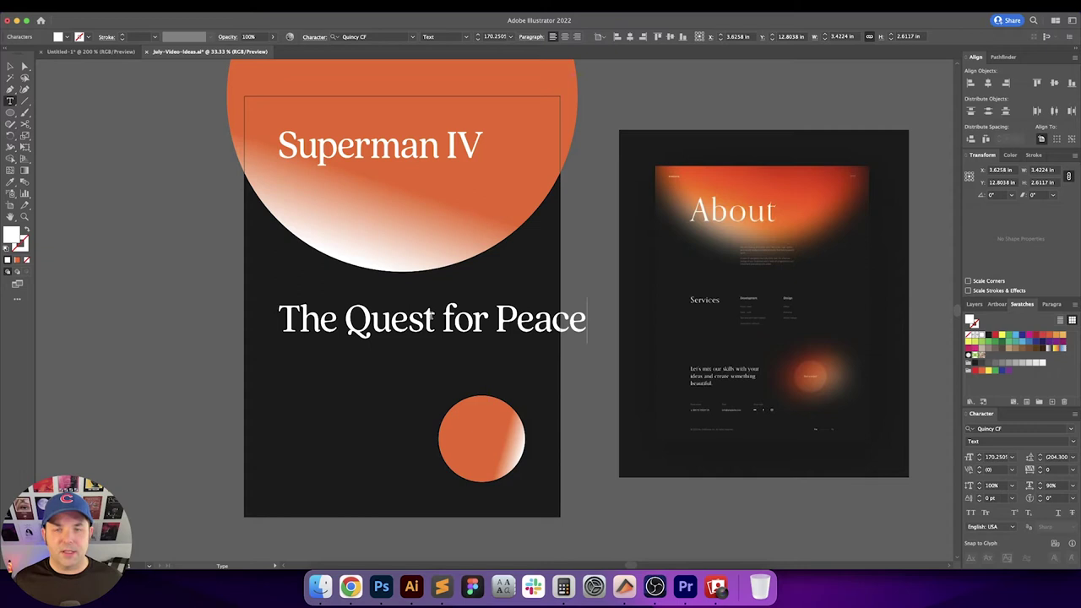
key(Escape)
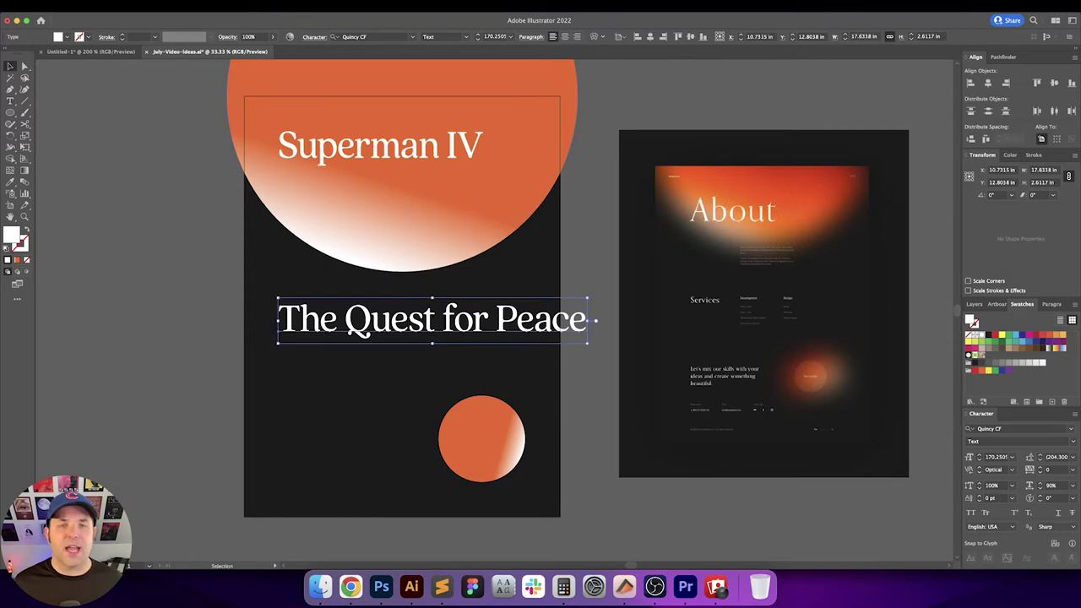
Set "The Quest for Peace" to 85 pt and move it directly beneath the "Superman IV" title
click(427, 167)
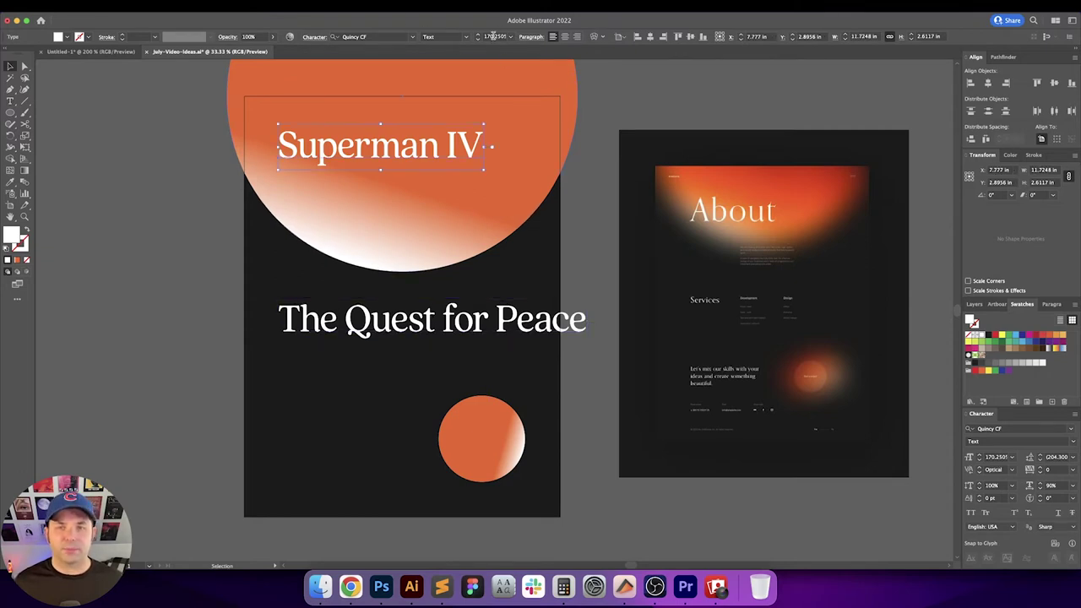
click(422, 325)
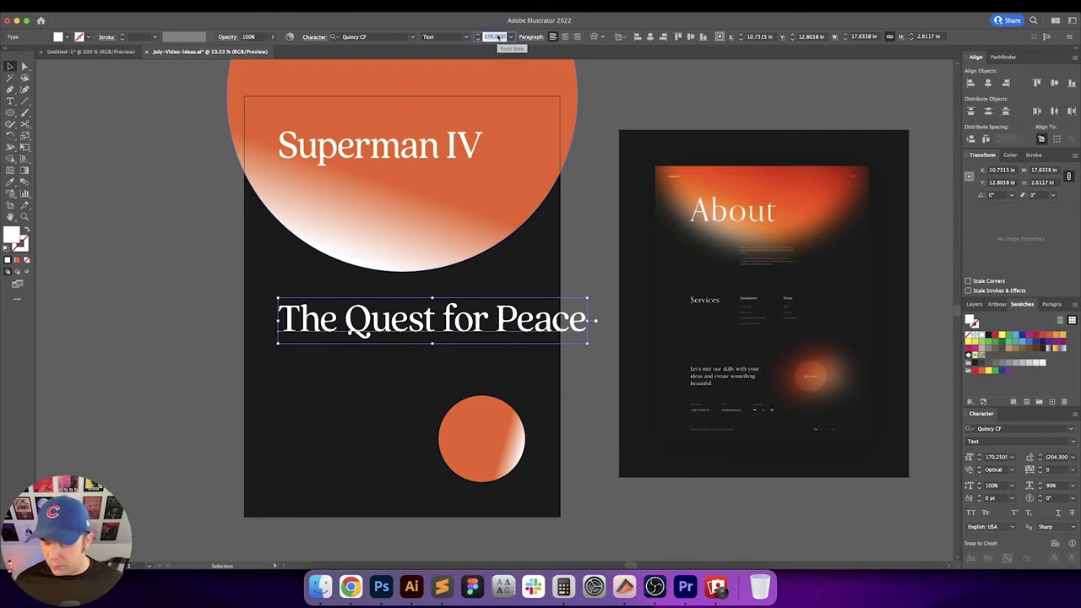
text(85)
key(Return)
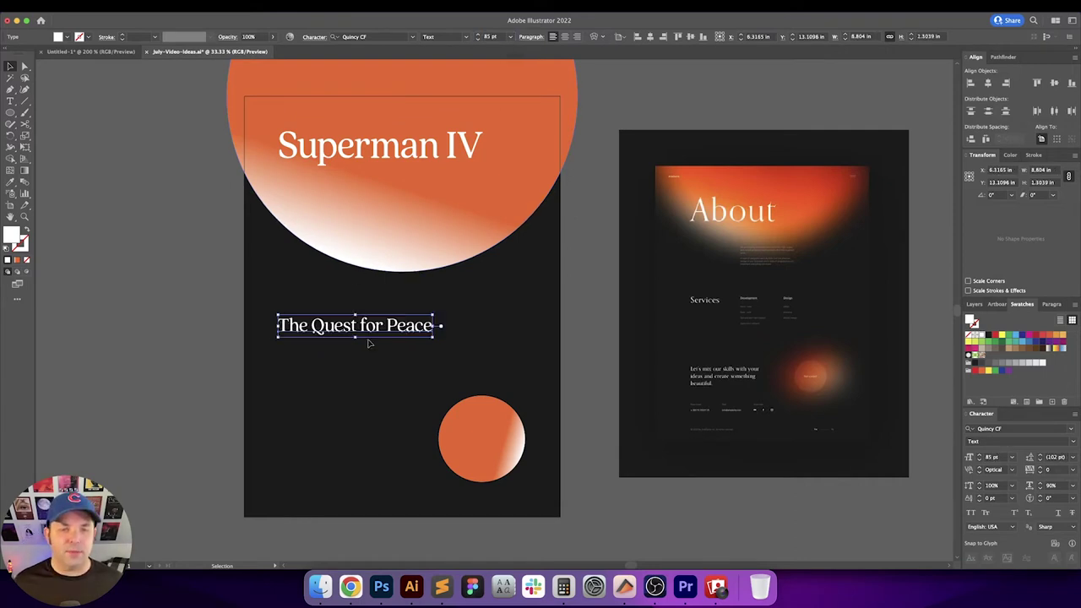
drag(371, 330, 373, 181)
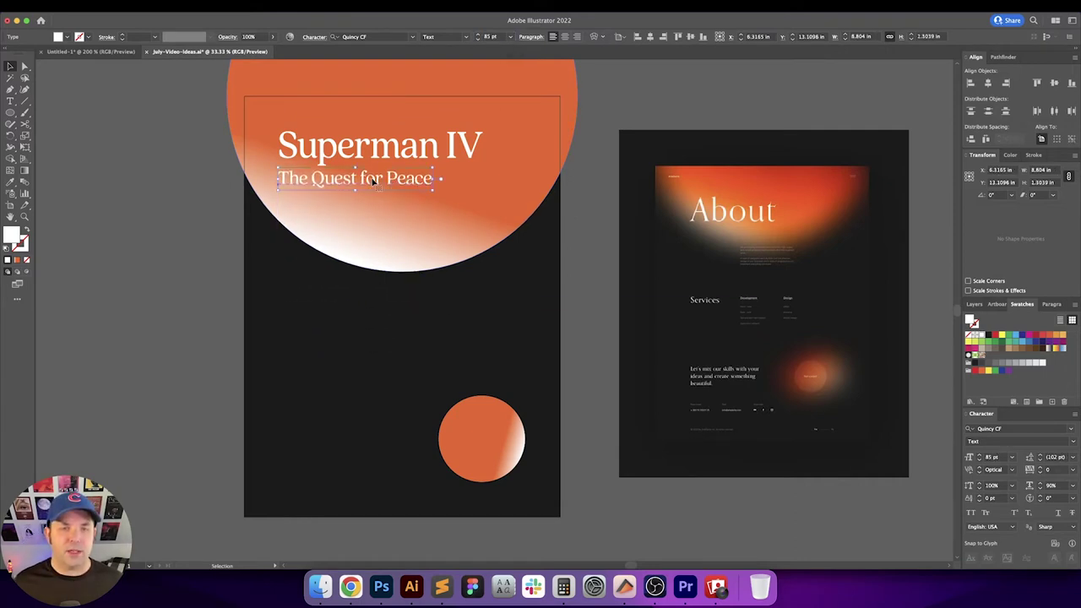
Align the left edges of the "Superman IV" title and "The Quest for Peace" subtitle
shift+click(414, 145)
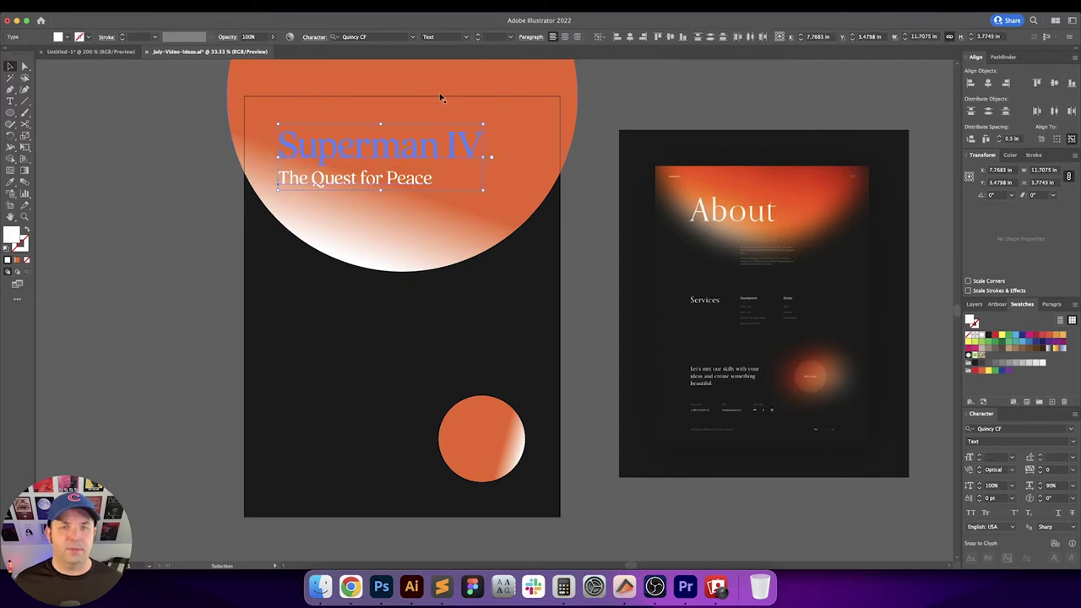
click(616, 37)
click(625, 113)
scroll(625, 113, up, 1)
Raise "The Quest for Peace" straight up onto the baseline of the "Superman IV" title
click(358, 186)
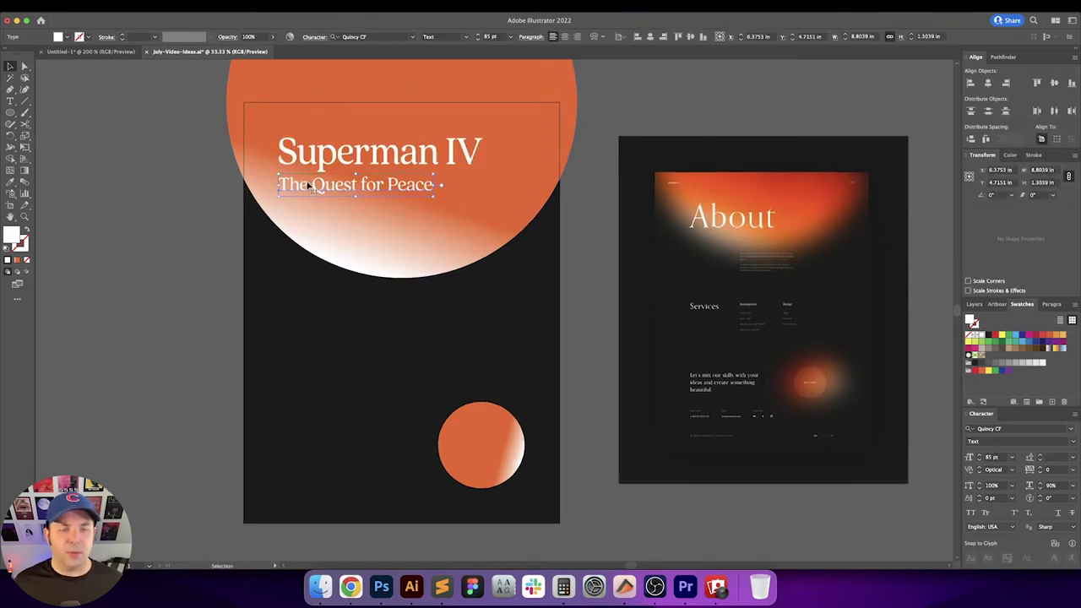
scroll(308, 185, up, 2)
drag(308, 186, 344, 233)
key(super+shift+a)
Move "The Quest for Peace" down by 0.75 in, with no horizontal offset
key(Return)
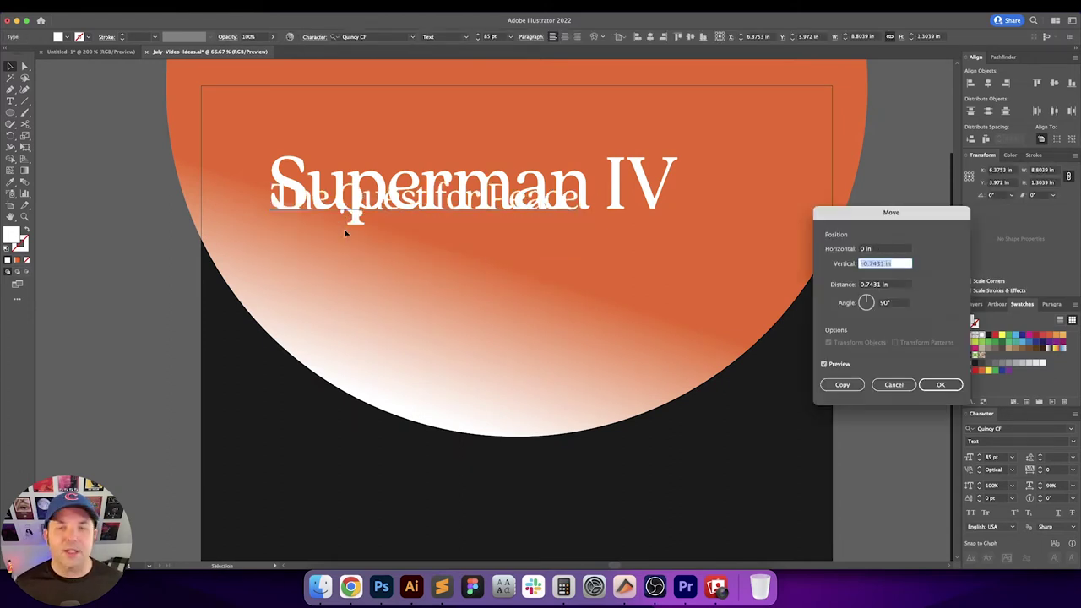
text(1)
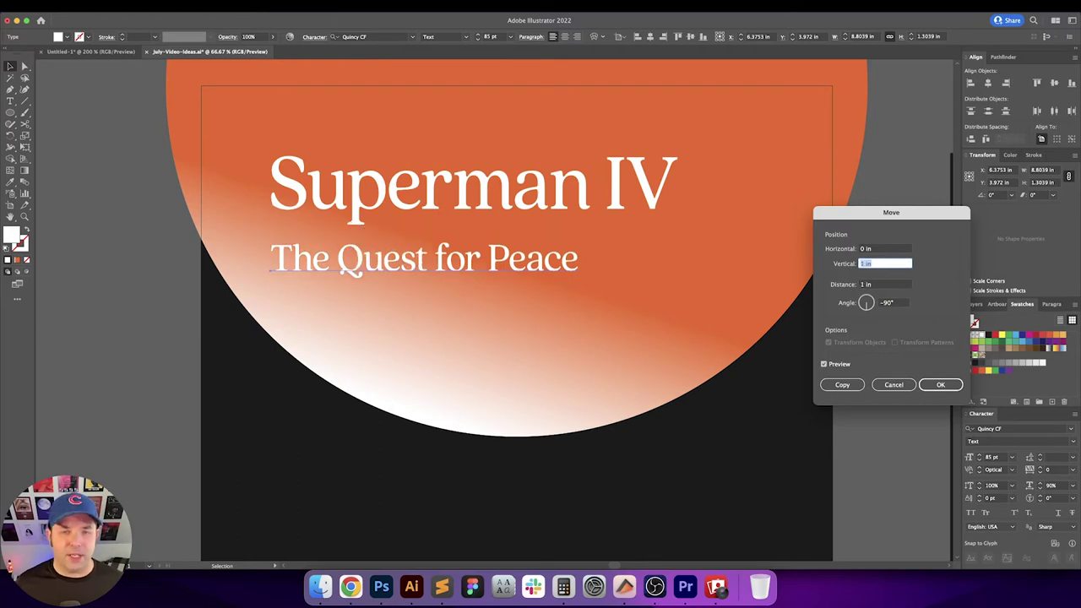
key(shift+Tab)
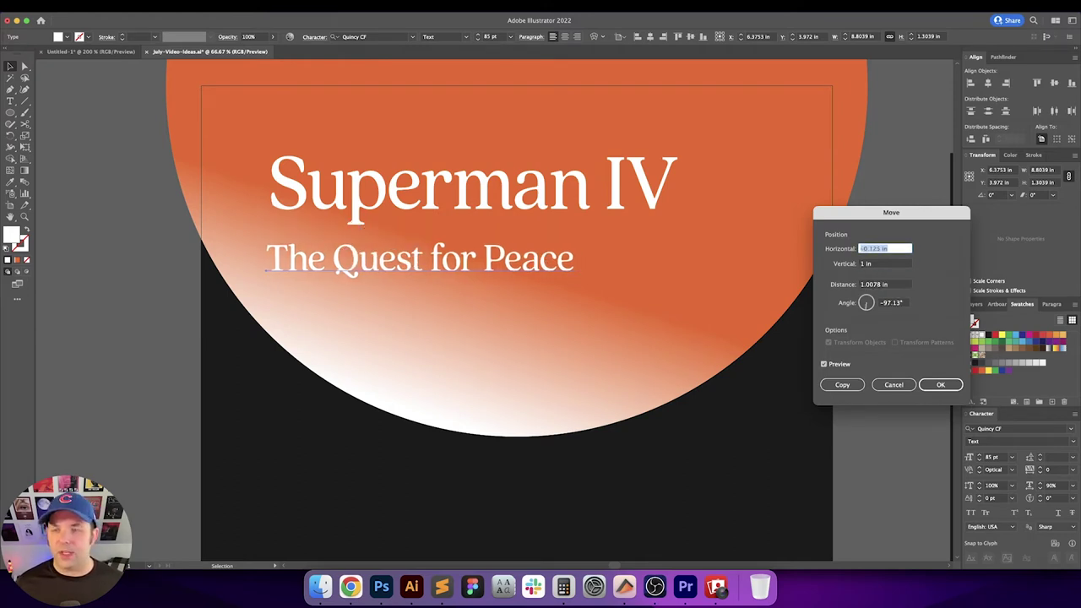
key(Up)
key(Tab)
key(Up)
key(Down)
key(Down)
key(Down)
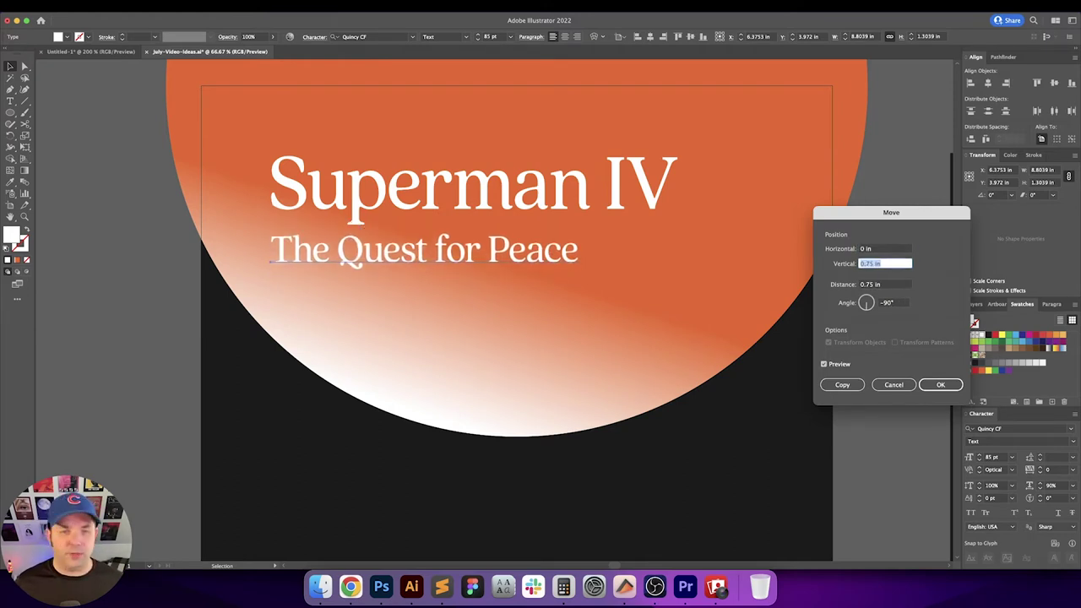
key(Return)
click(528, 357)
scroll(526, 350, down, 3)
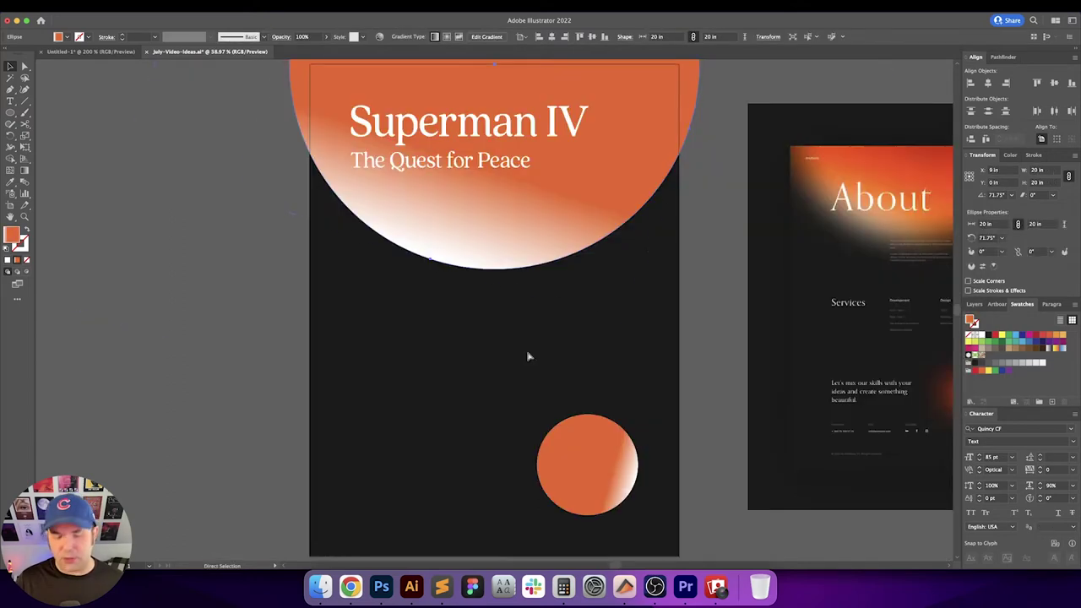
click(601, 355)
Duplicate "The Quest for Peace" straight down into the dark area between the large and small circles
drag(641, 340, 515, 357)
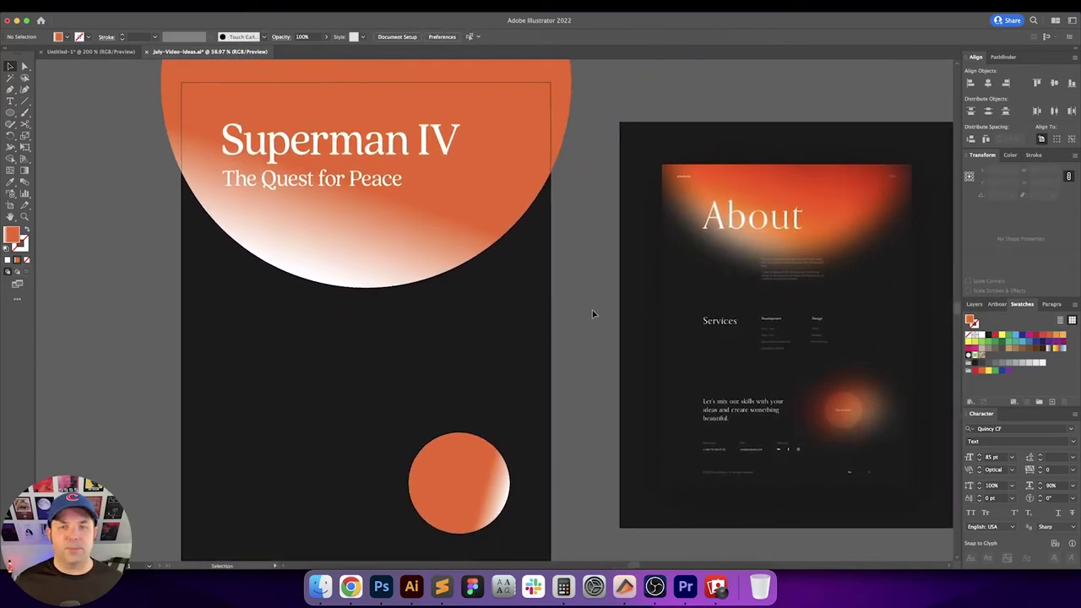
drag(583, 308, 593, 306)
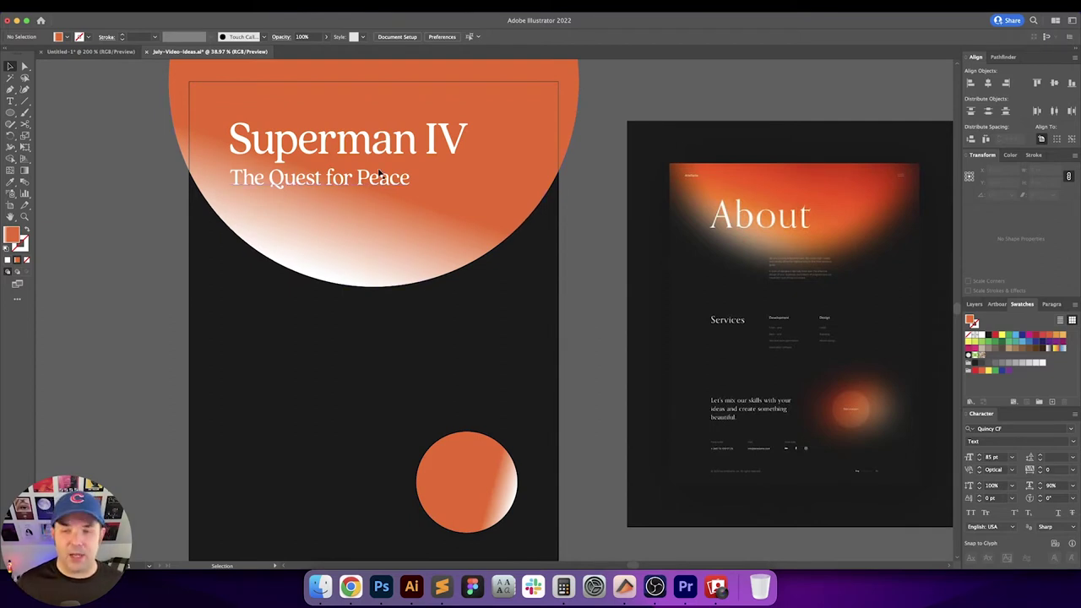
drag(373, 186, 376, 375)
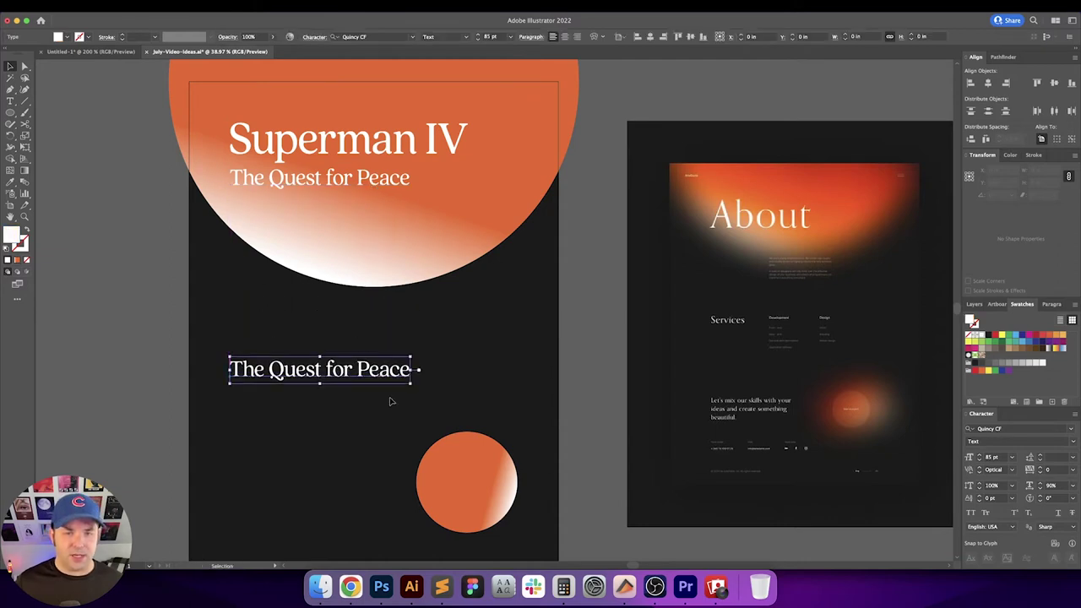
scroll(391, 388, down, 2)
double_click(394, 338)
key(super+a)
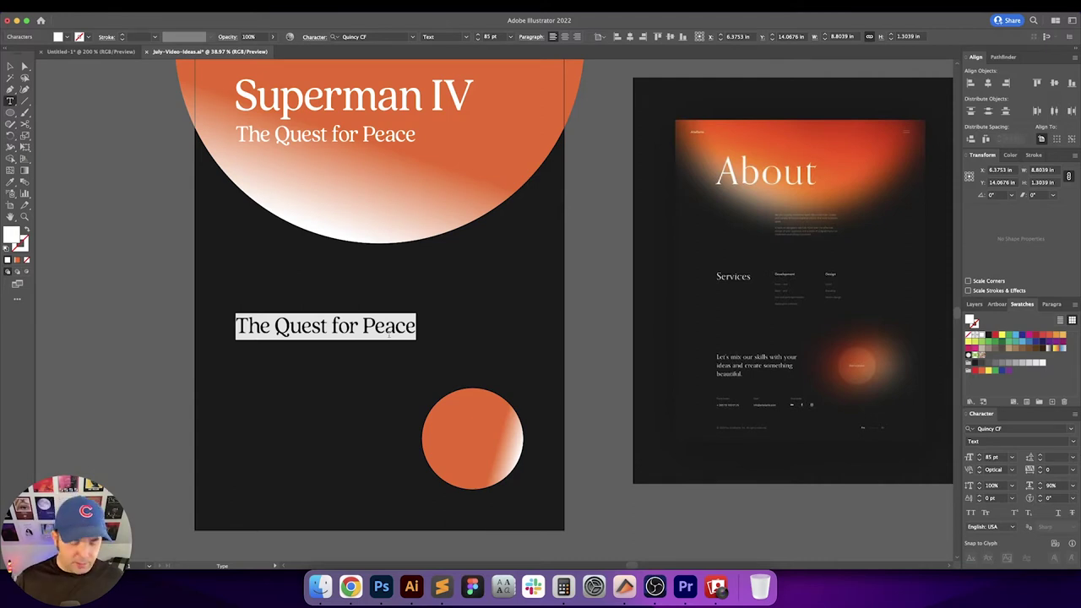
key(Escape)
Switch to Chrome and open imdb.com in a new tab
click(351, 586)
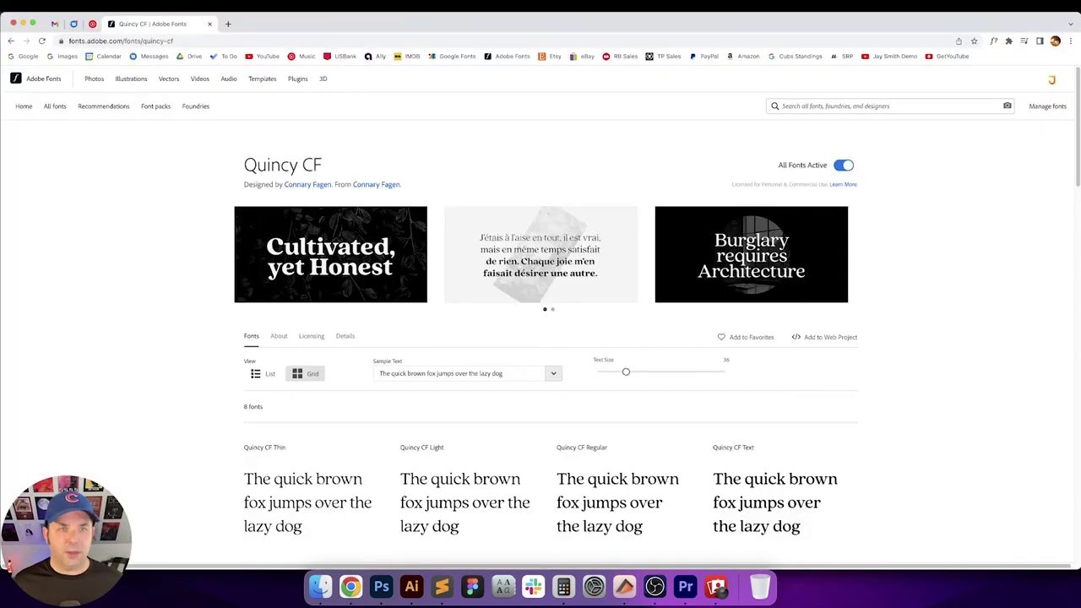
click(227, 23)
text(imdb.com)
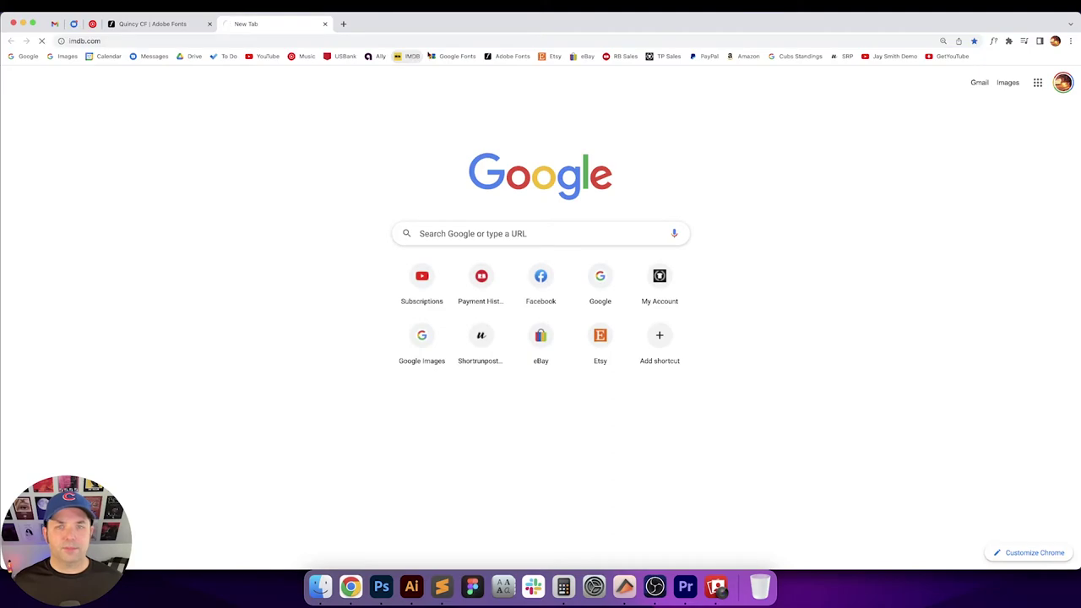
Load IMDb, search it for "superman iv" and open the Superman IV: The Quest for Peace page
key(Return)
click(454, 78)
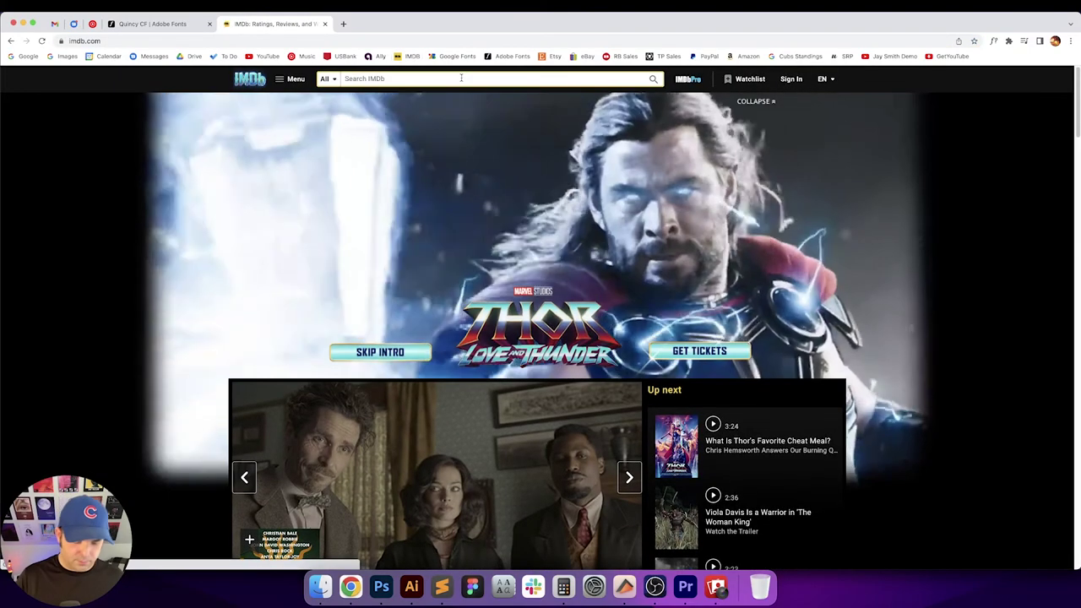
text(superman iv)
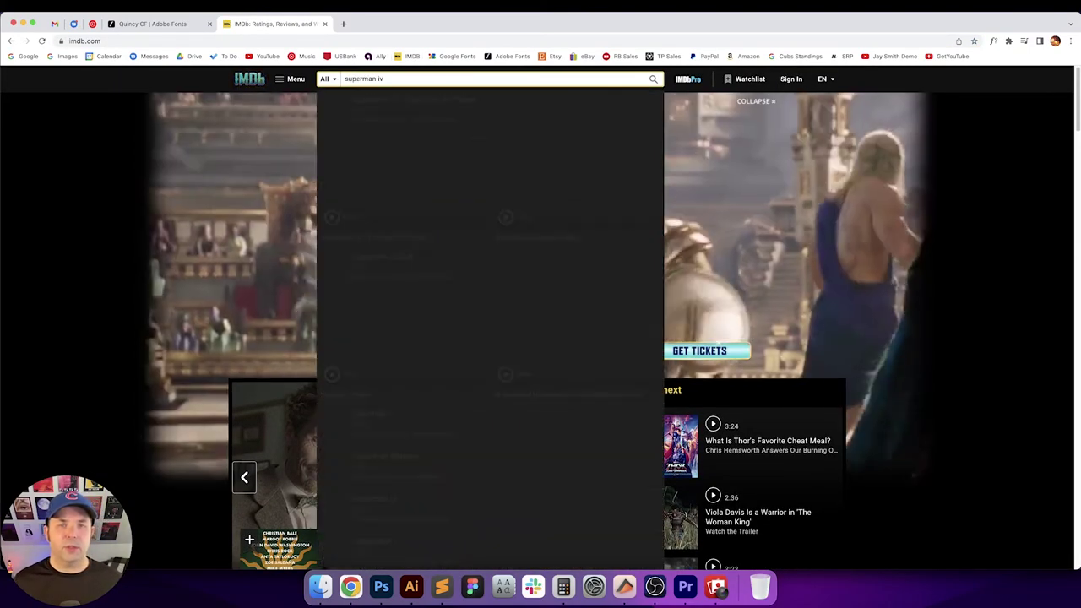
click(414, 109)
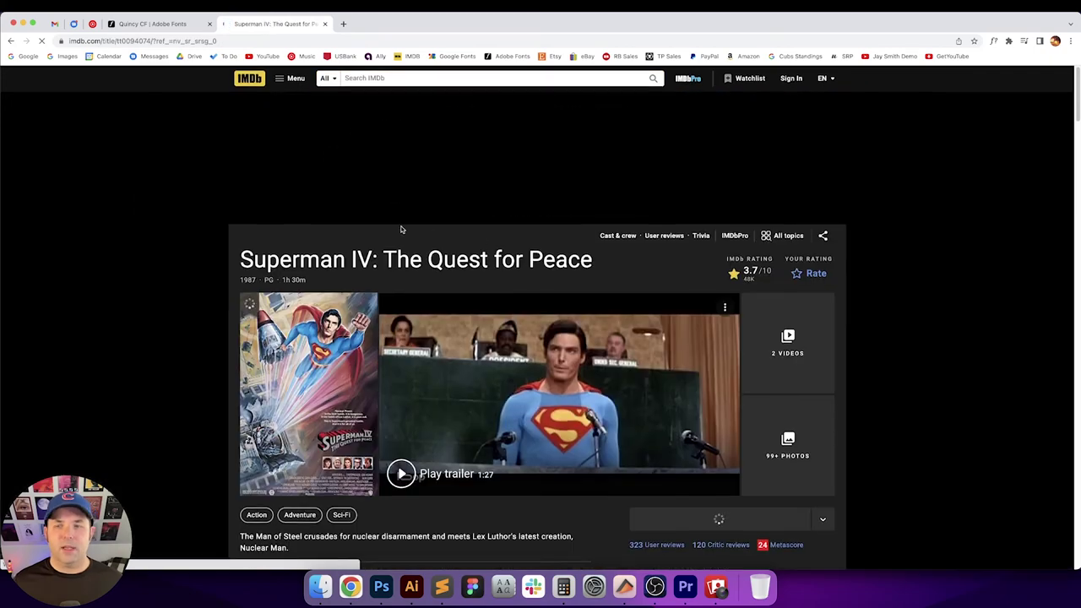
Find "release" on the movie page and copy the release date from the Details section
scroll(811, 240, down, 2)
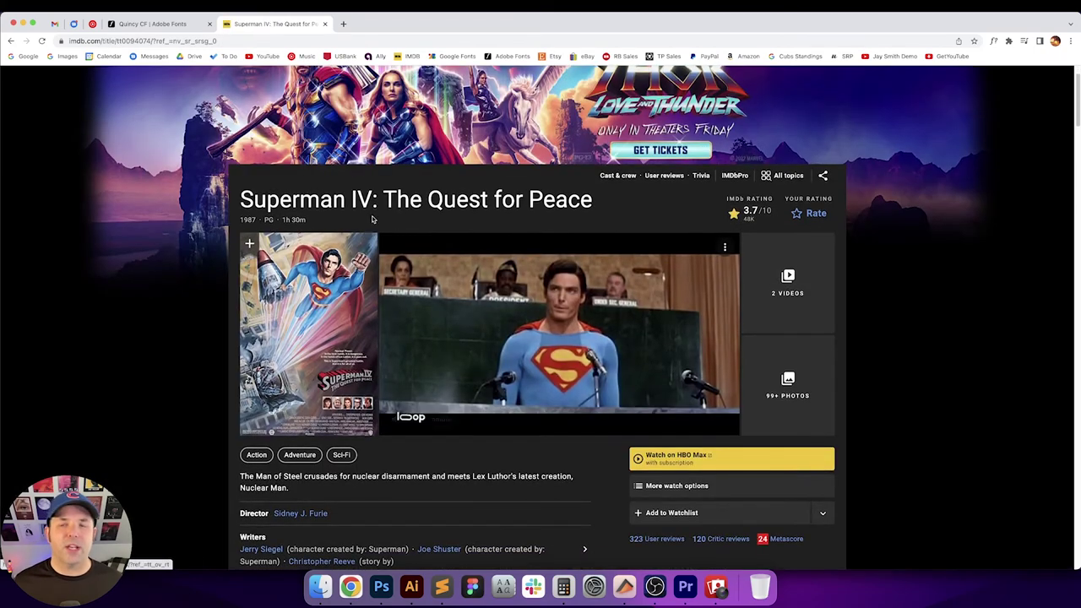
scroll(150, 274, down, 10)
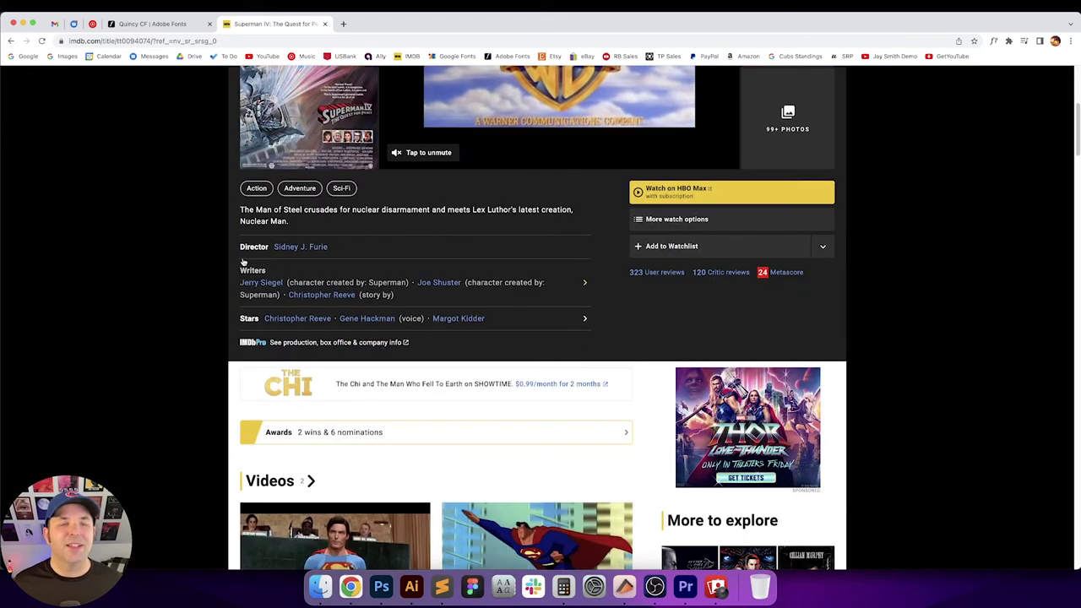
scroll(178, 250, down, 15)
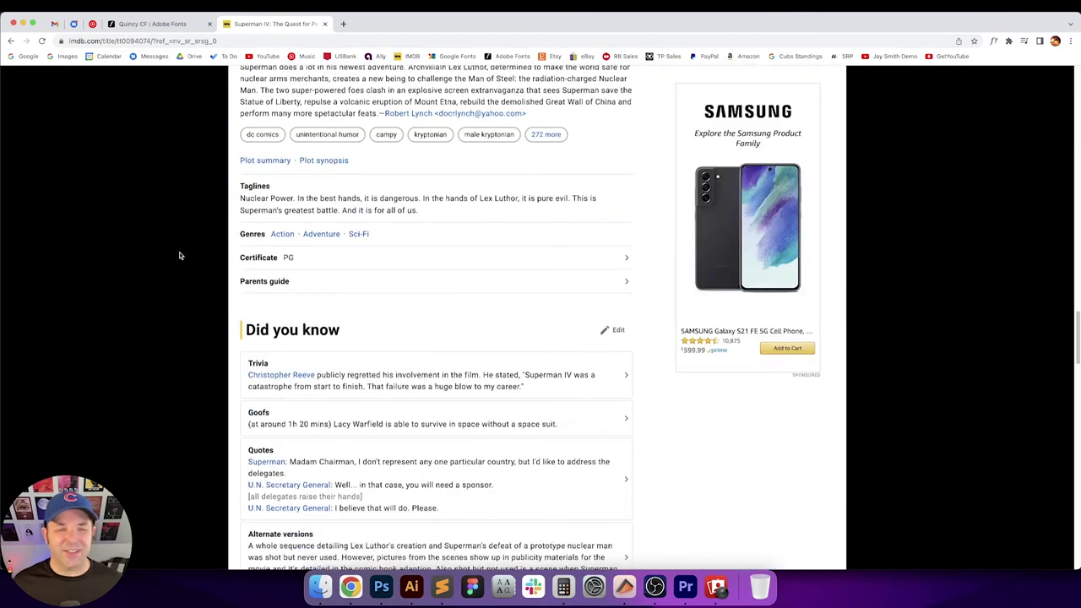
scroll(179, 251, down, 12)
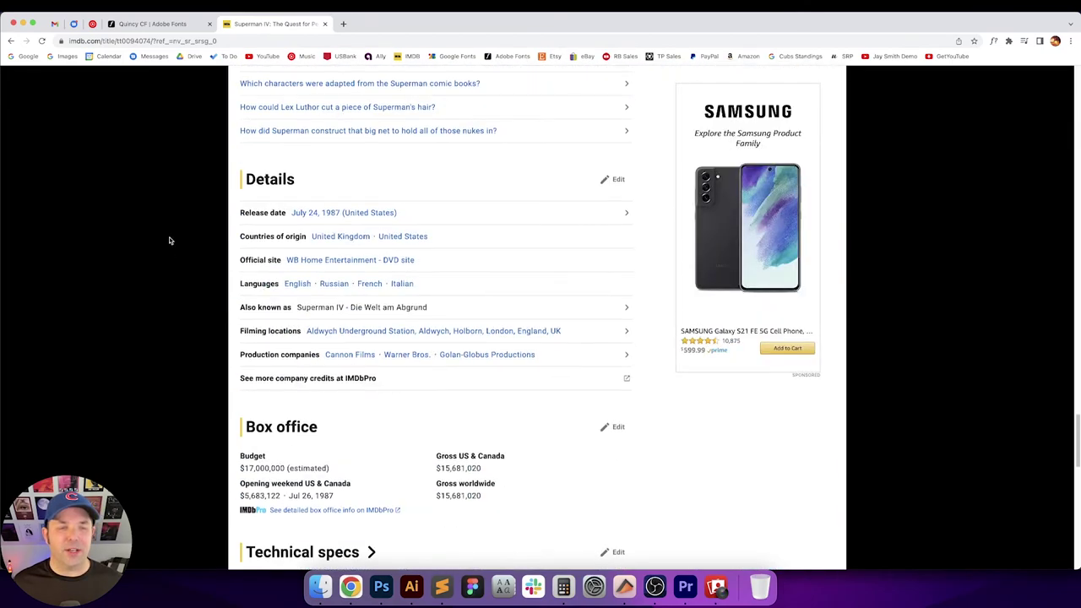
scroll(173, 241, up, 1)
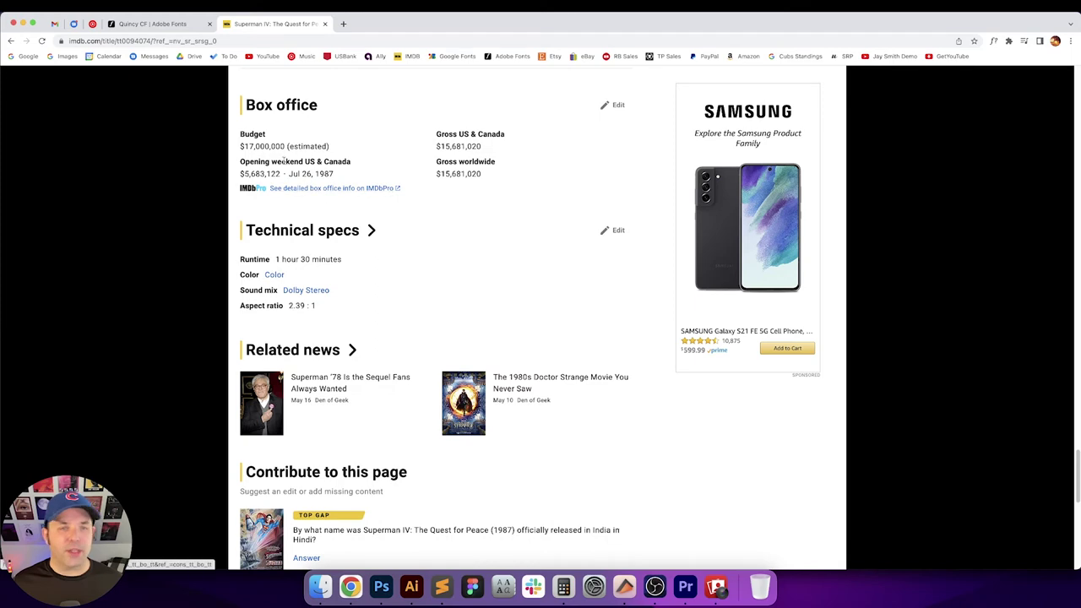
scroll(196, 179, up, 2)
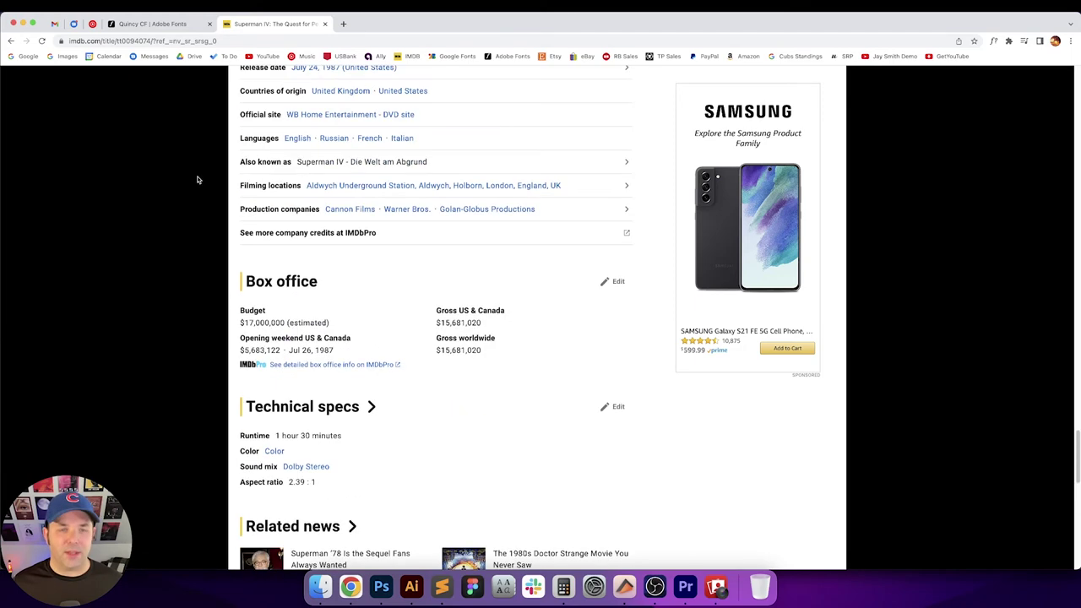
key(super+f)
text(release)
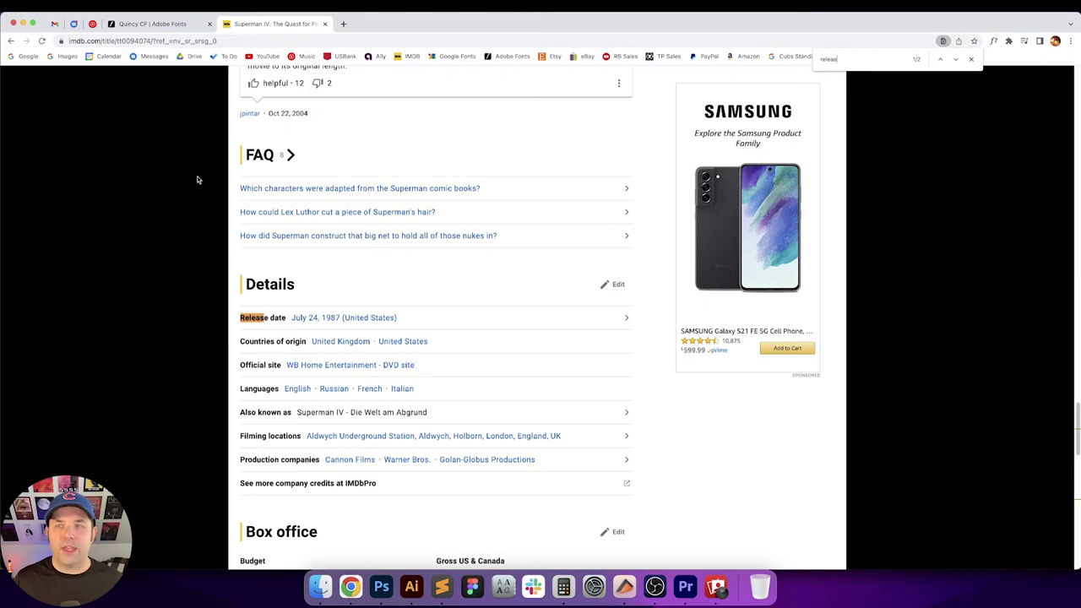
right_click(305, 326)
click(354, 389)
Switch to Illustrator and replace the duplicated subtitle in the dark area with the copied date, trimmed to "July 24, 1987"
click(408, 588)
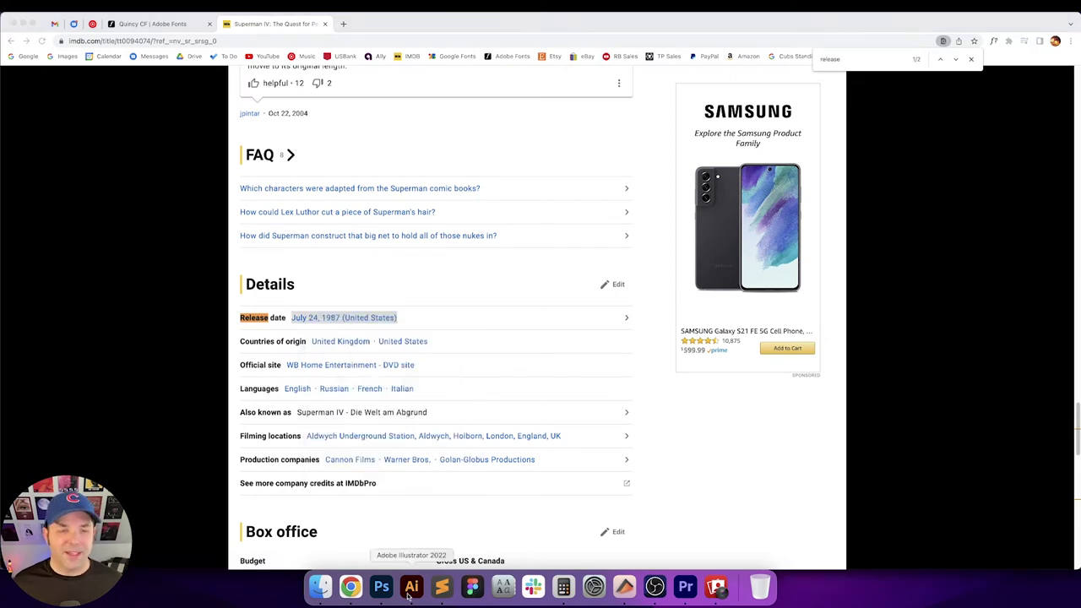
key(t)
triple_click(336, 325)
key(super+v)
key(Return)
key(BackSpace)
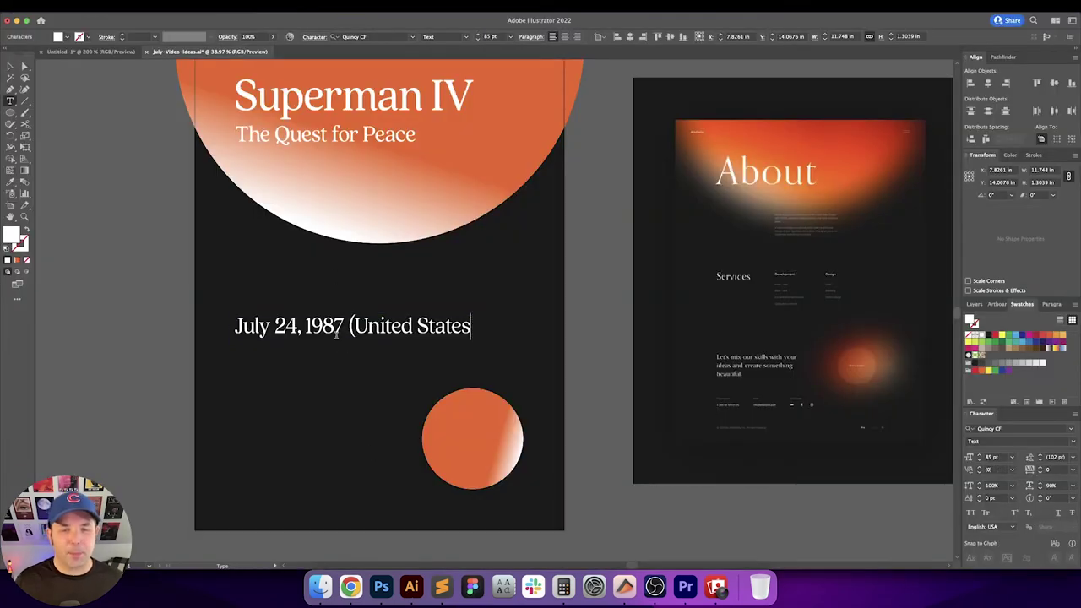
key(BackSpace)
key(BackSpace)
key(BackSpace)
key(BackSpace)
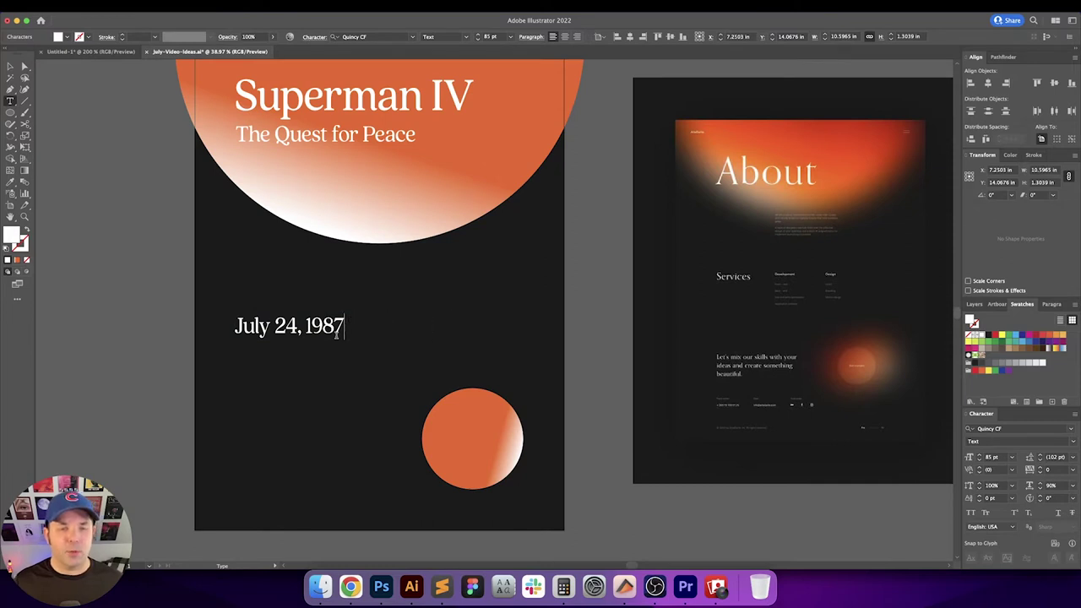
key(Escape)
click(495, 328)
drag(463, 311, 471, 324)
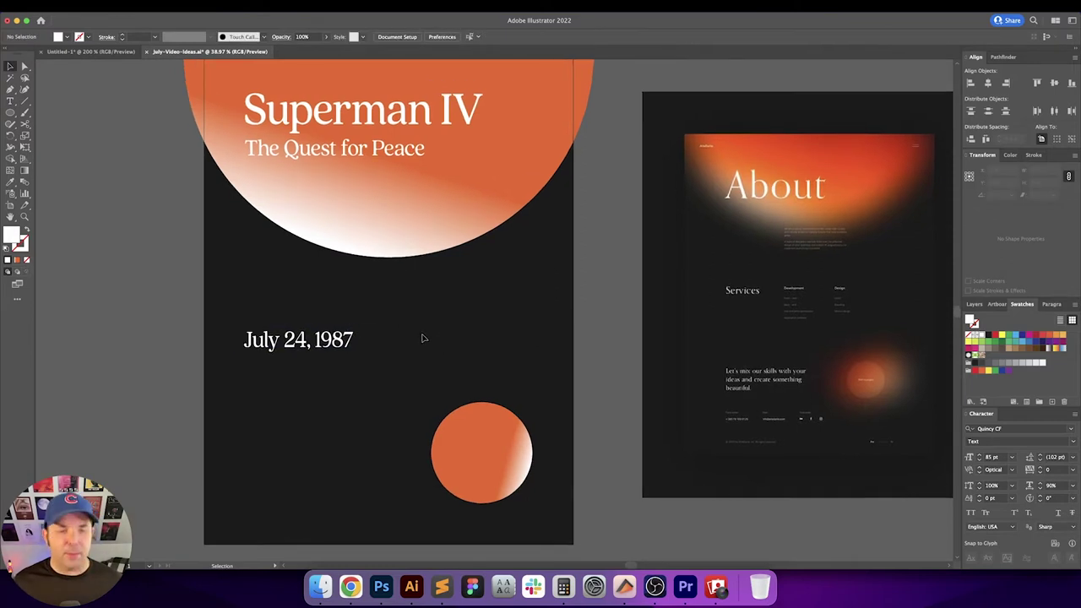
Halve the date's font size to 42.5 pt and move it down to the poster's lower-left area
click(314, 341)
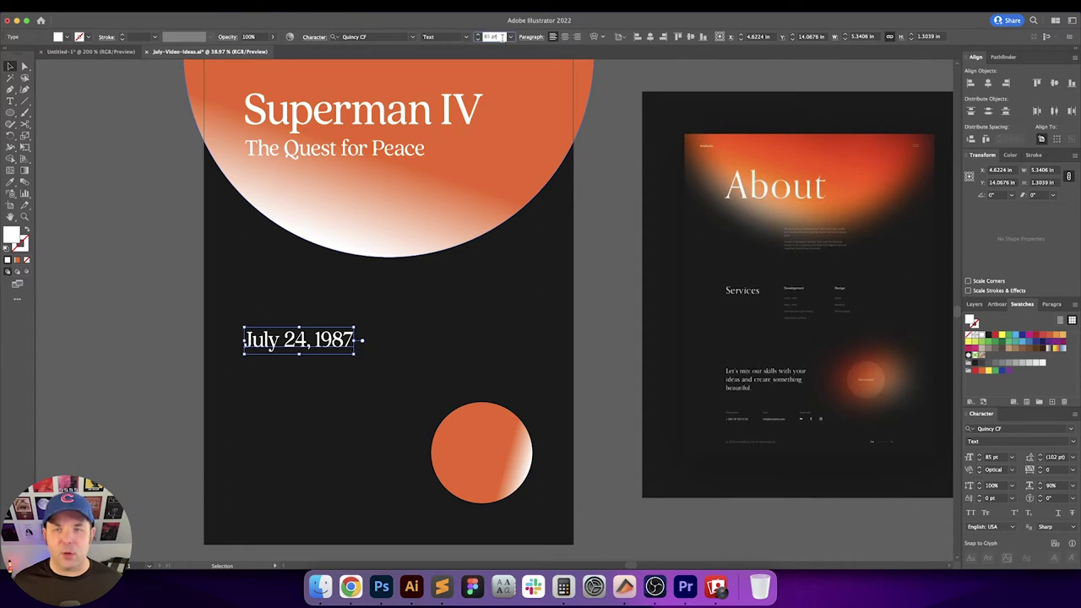
text(/2)
key(Return)
click(334, 325)
drag(334, 326, 344, 325)
drag(309, 357, 325, 512)
click(368, 120)
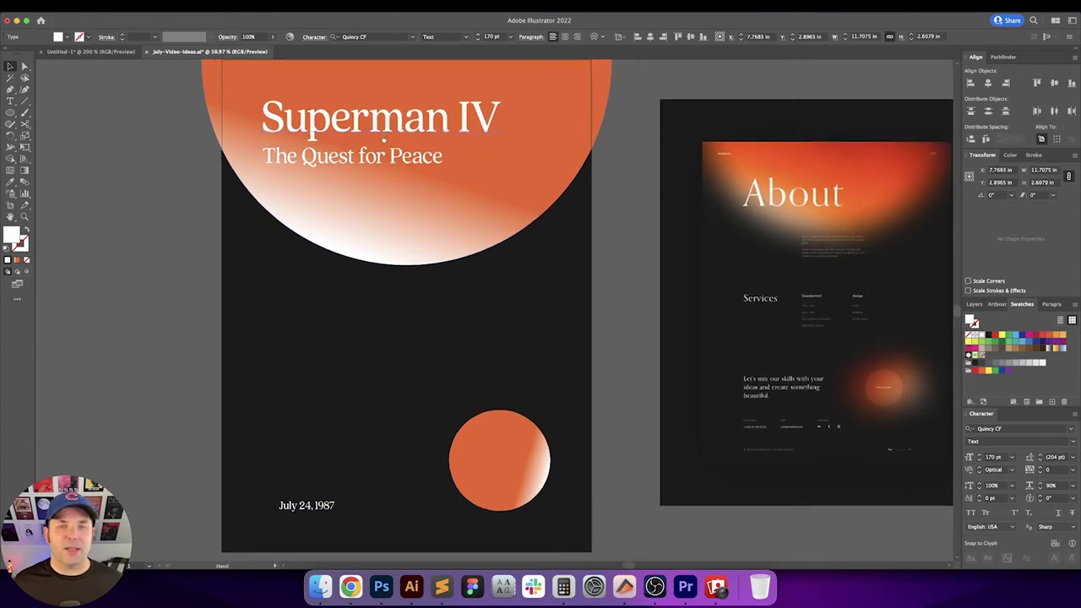
scroll(325, 146, up, 1)
click(371, 161)
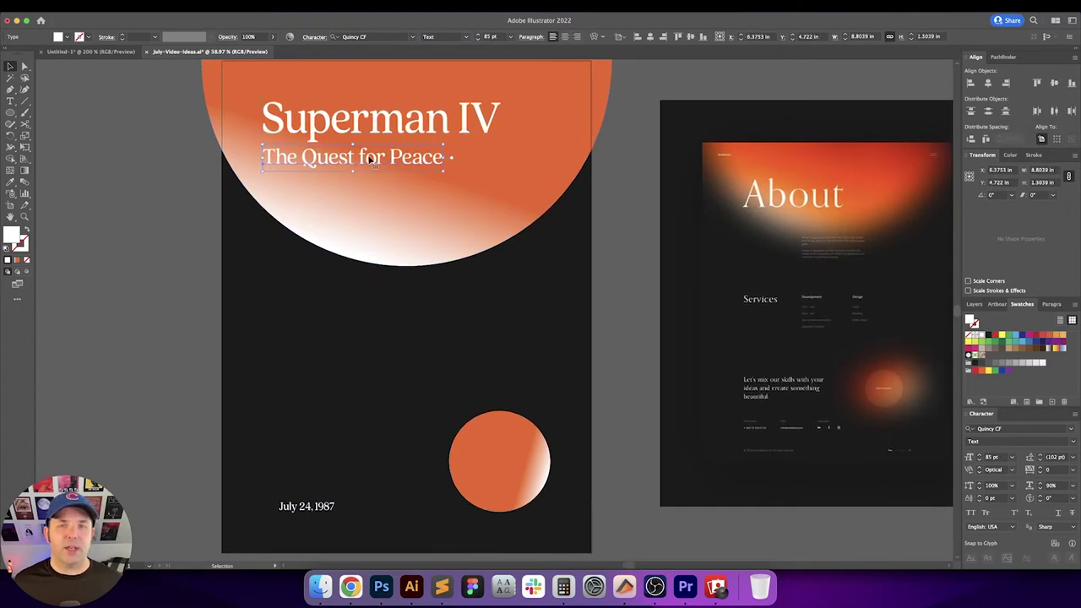
click(343, 436)
drag(387, 458, 302, 531)
drag(336, 434, 306, 449)
click(338, 484)
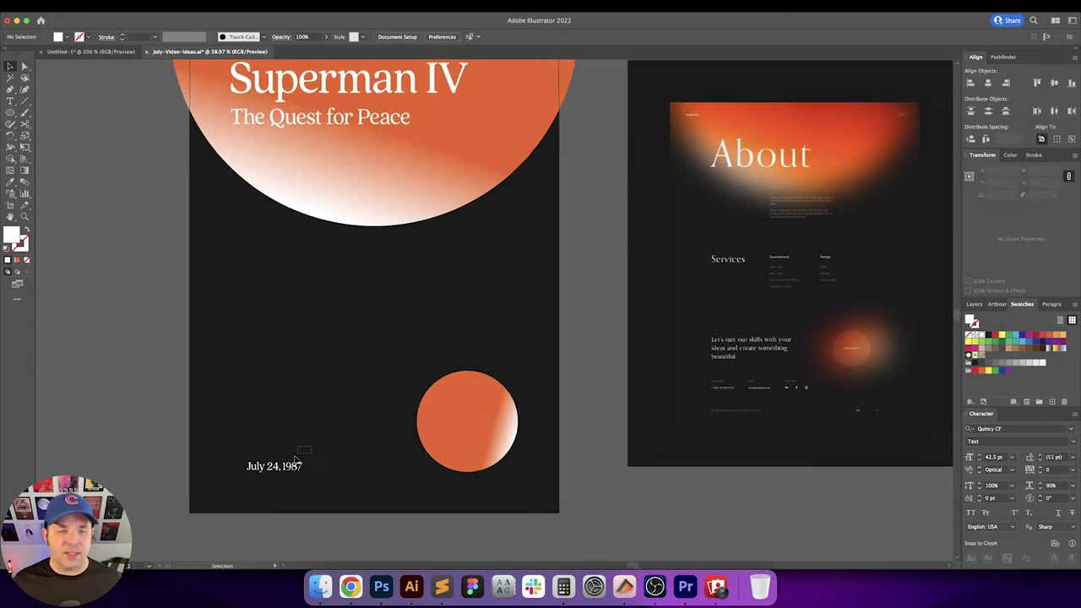
Align the "July 24, 1987" text to the artboard's left and bottom edges
click(287, 468)
click(639, 36)
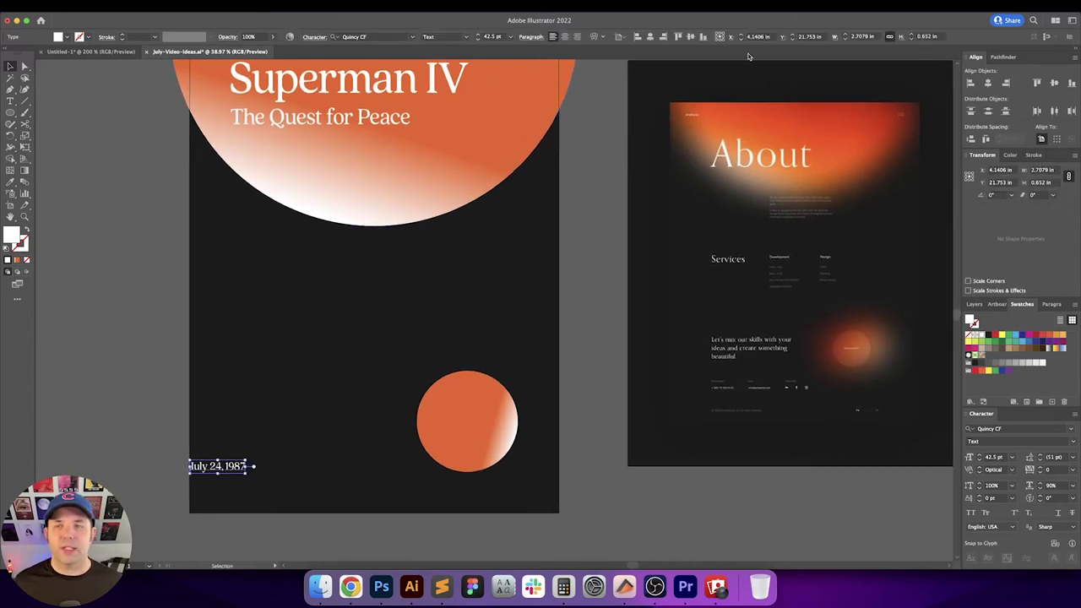
click(704, 38)
Move the date inward from the artboard corner by 2 in horizontally and -2 in vertically
key(Return)
text(2)
key(Tab)
text(-2)
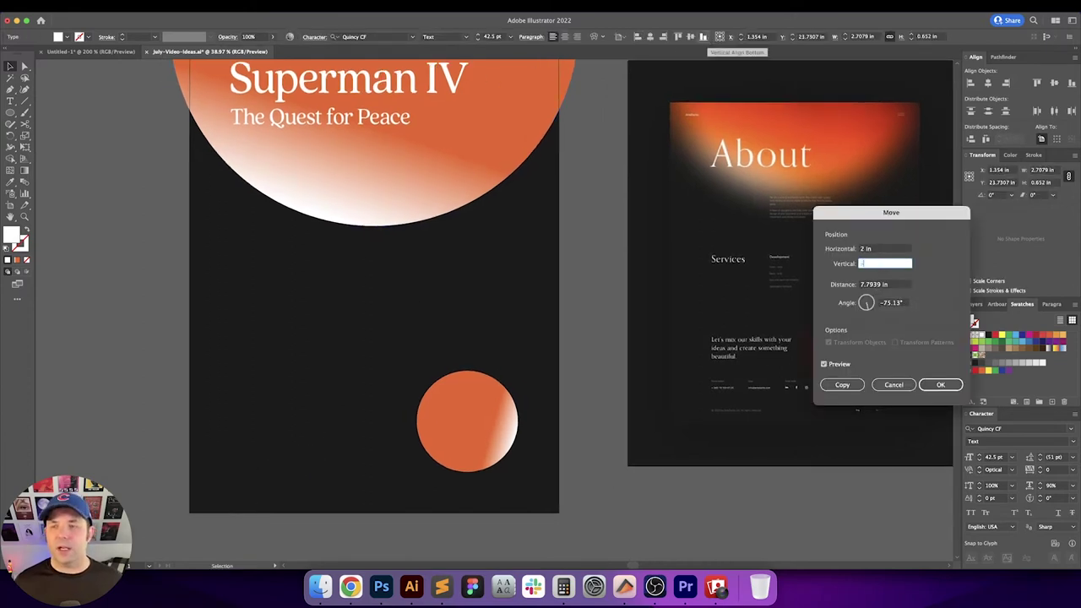
key(Tab)
key(Return)
click(414, 307)
drag(414, 307, 468, 350)
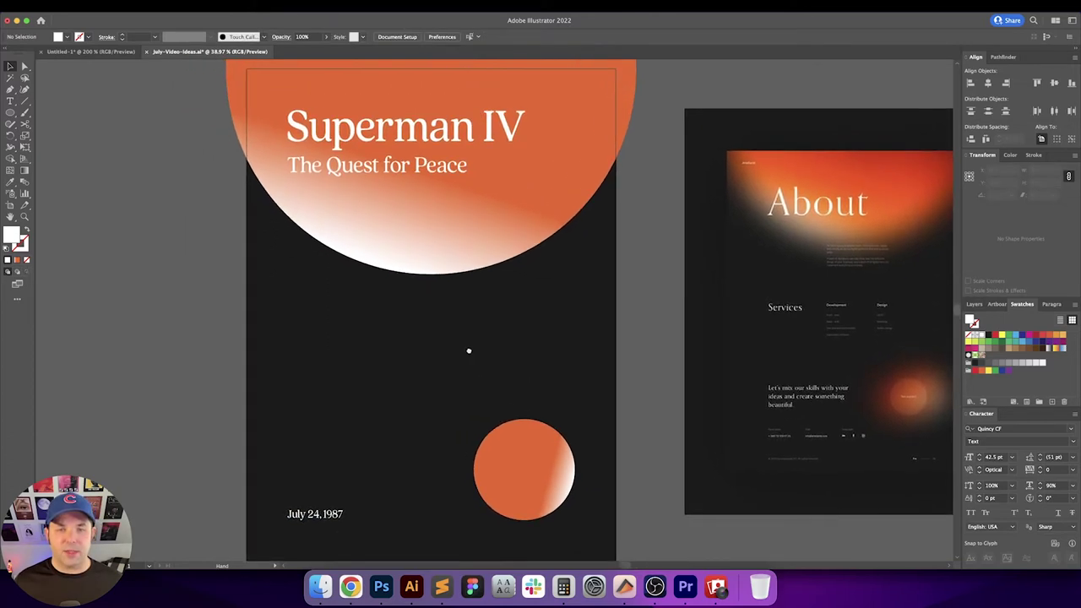
drag(504, 319, 484, 321)
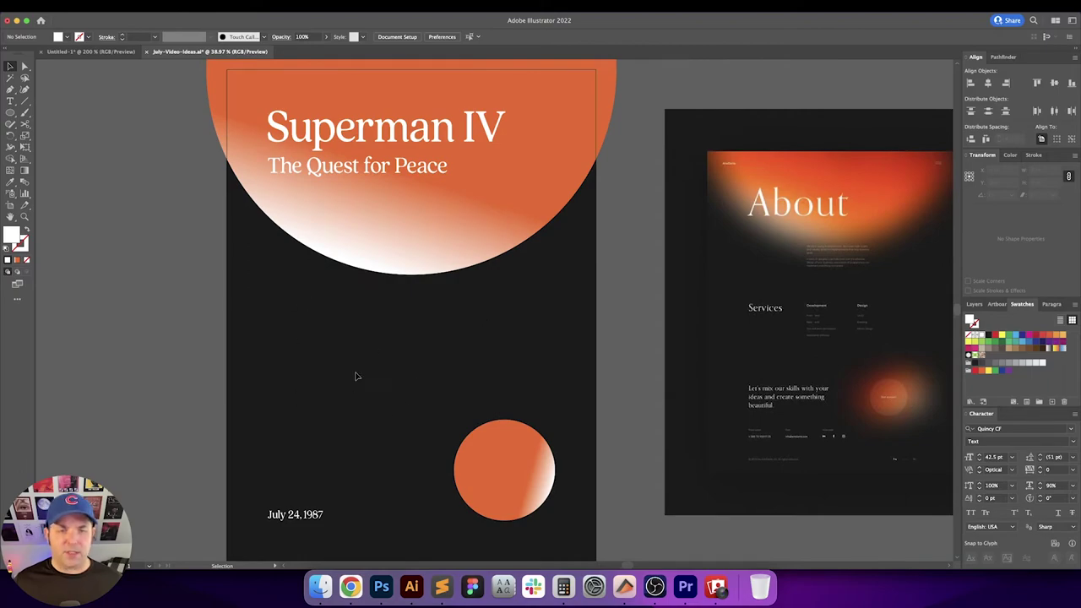
Switch to Chrome and copy Christopher Reeve's name from the Top cast list
click(350, 586)
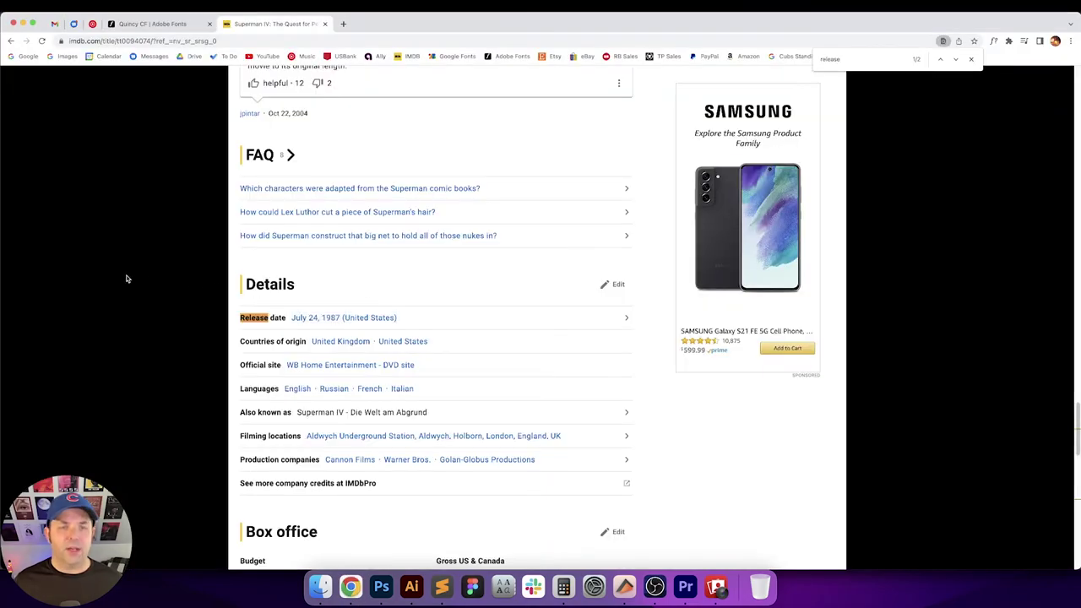
scroll(126, 279, up, 10)
scroll(127, 279, up, 10)
scroll(128, 278, down, 3)
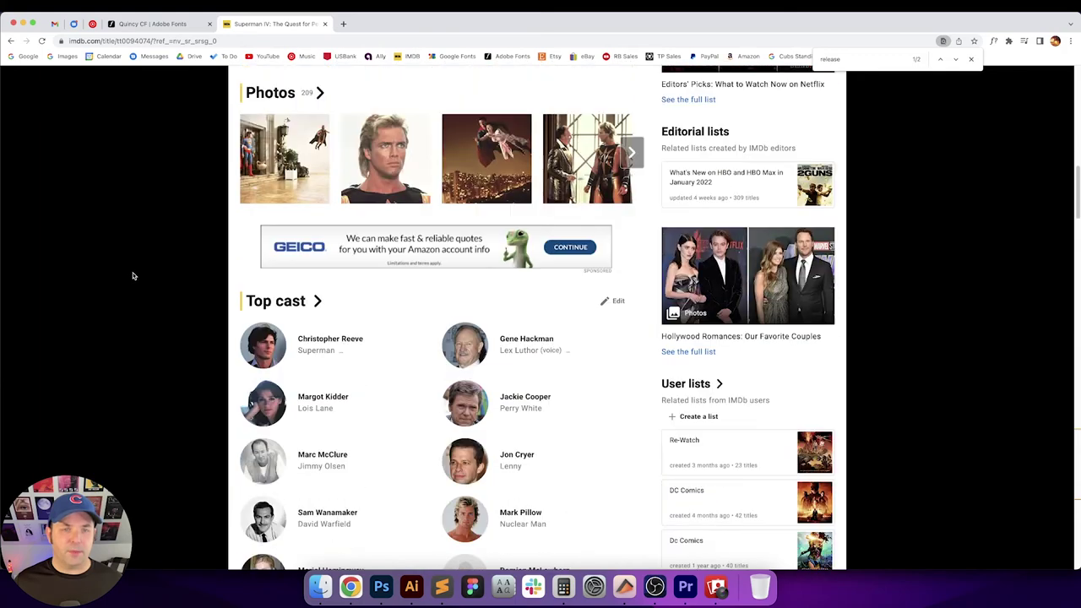
right_click(299, 136)
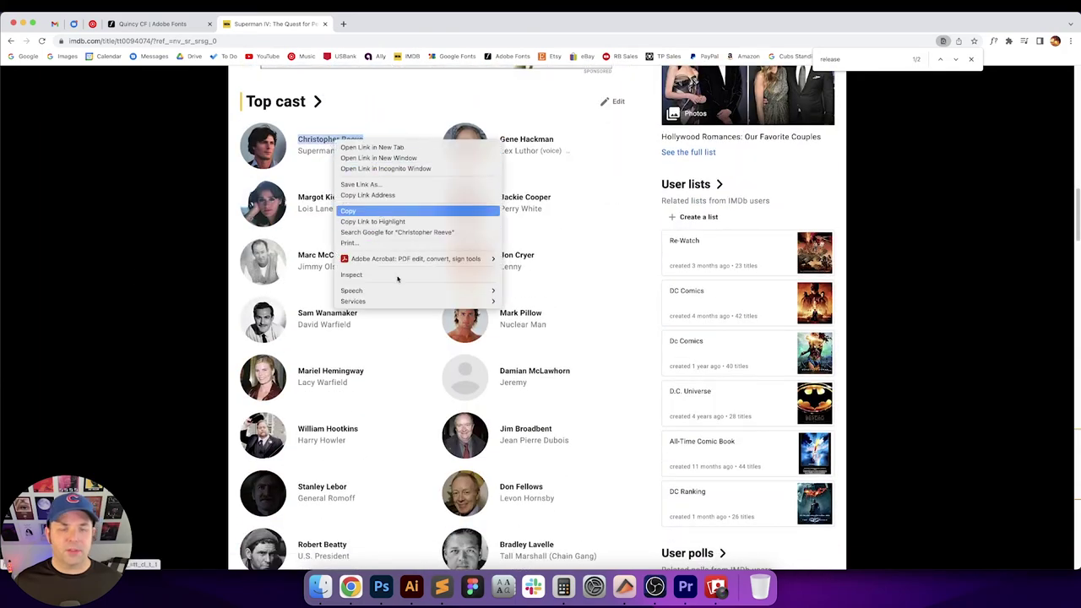
click(380, 212)
Switch to Illustrator, duplicate "The Quest for Peace" straight down into the dark area and replace the copy's text with "Christopher Reeve"
click(411, 586)
scroll(369, 270, down, 2)
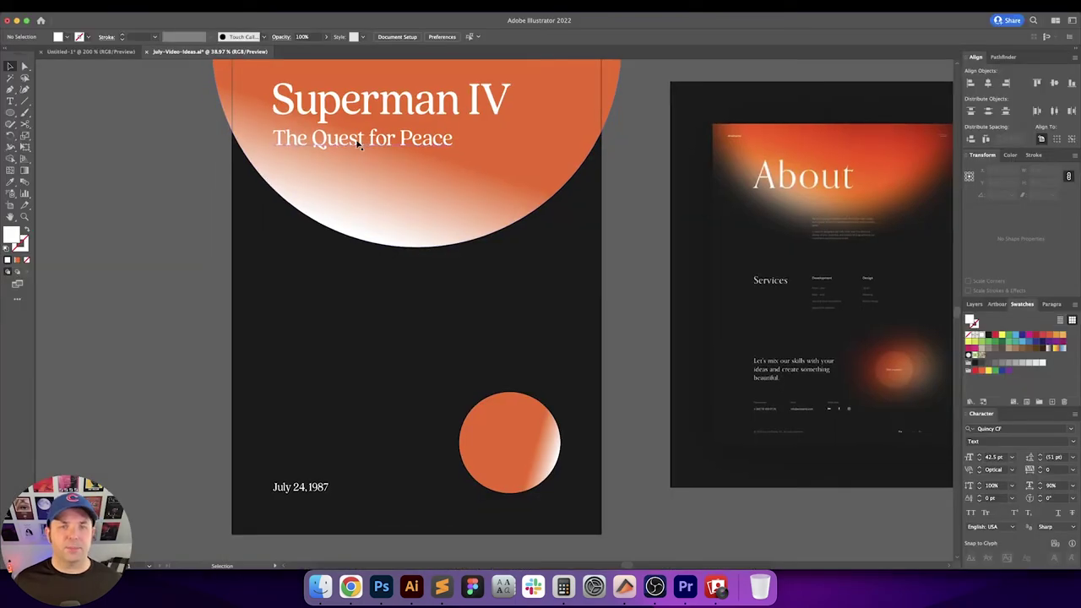
drag(393, 139, 394, 314)
double_click(381, 313)
key(super+a)
key(super+v)
key(Escape)
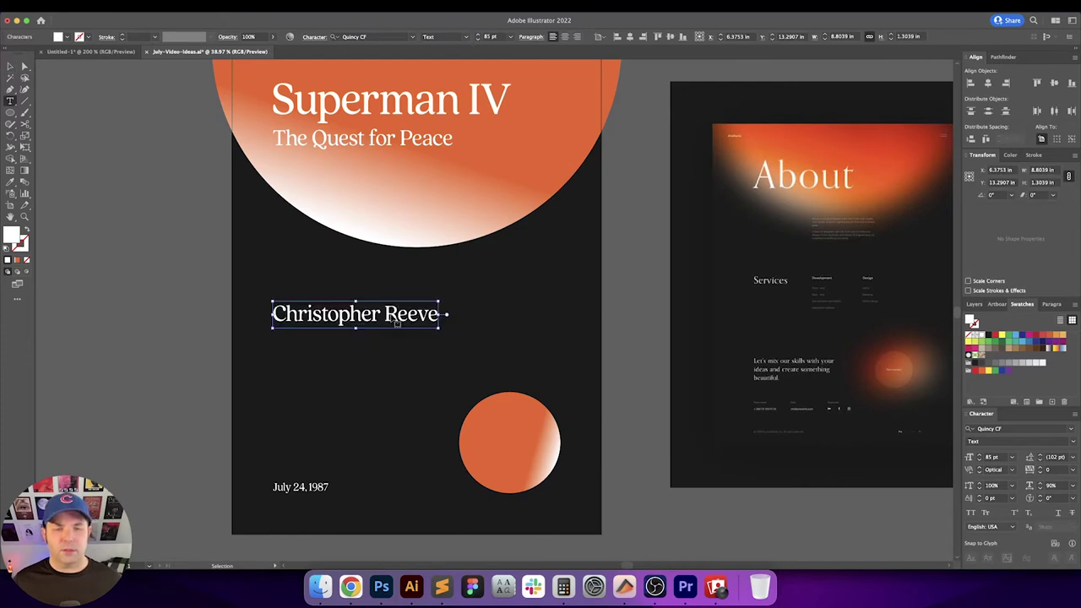
click(491, 315)
Divide the "Christopher Reeve" text's font size by 1.5, to about 56.67 pt
click(375, 320)
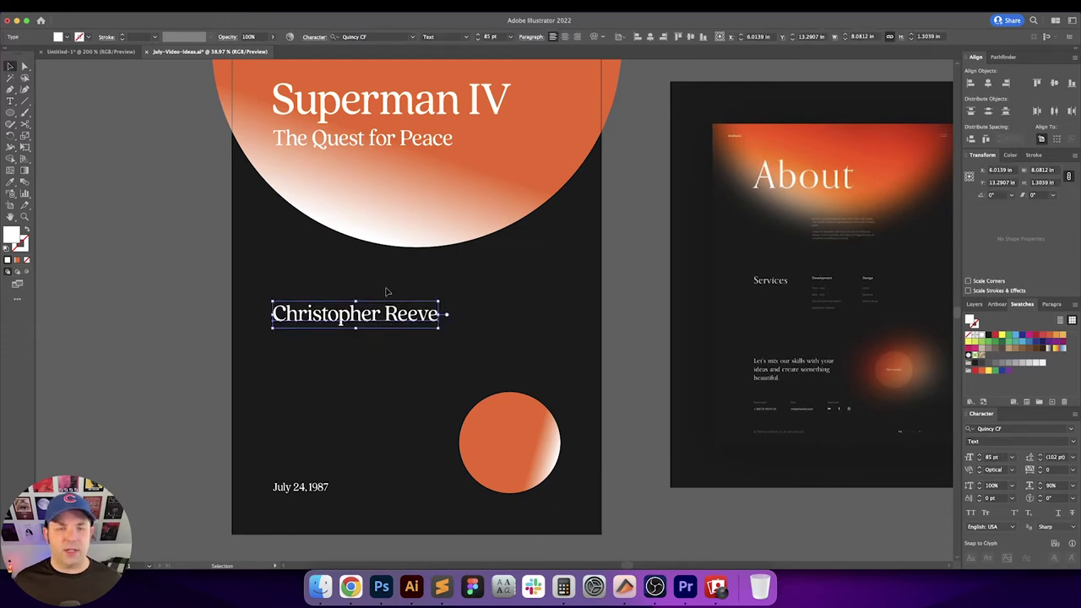
click(494, 37)
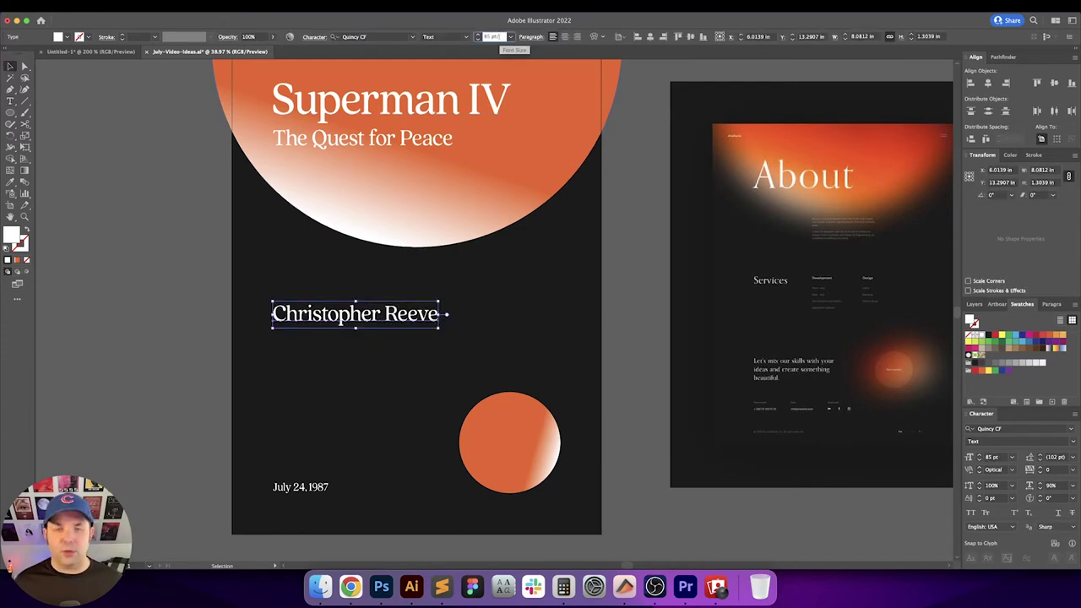
text(/1.5)
key(Return)
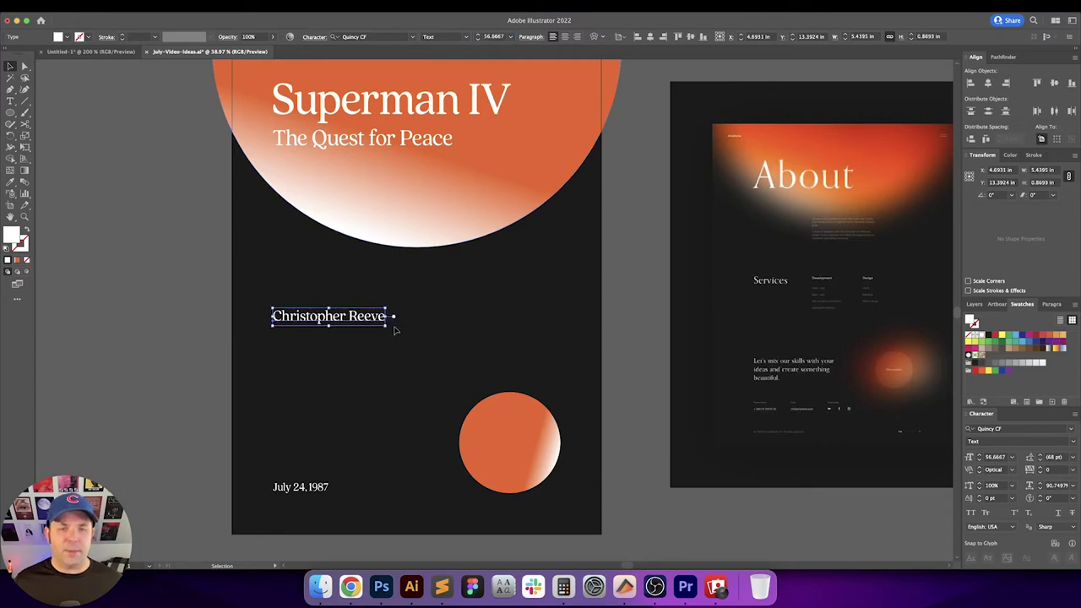
drag(445, 335, 439, 318)
click(439, 318)
Switch to Chrome and copy Gene Hackman's name from the Top cast list
click(353, 591)
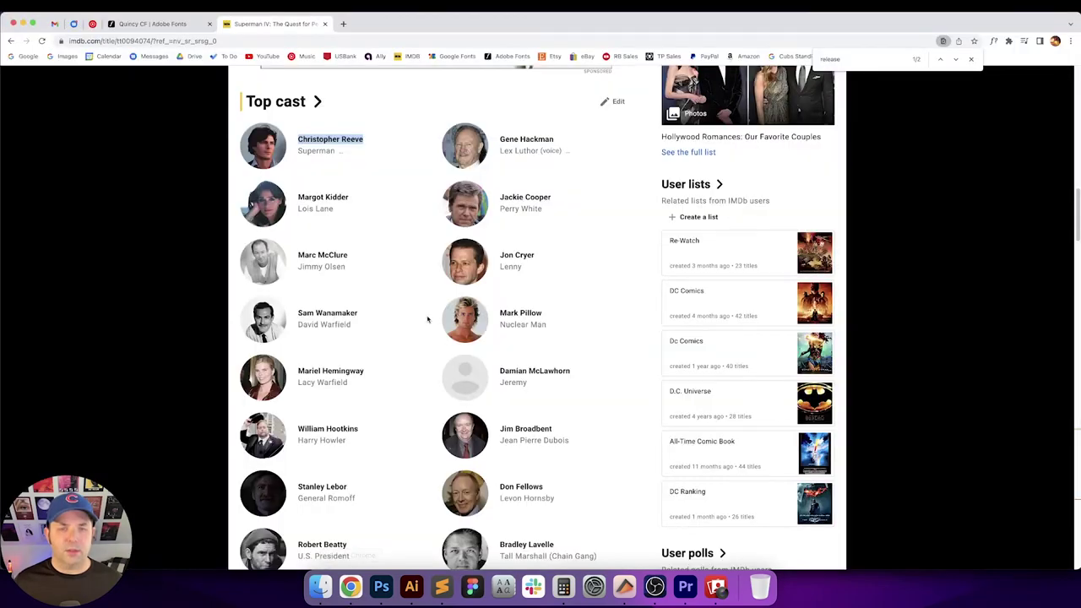
right_click(526, 136)
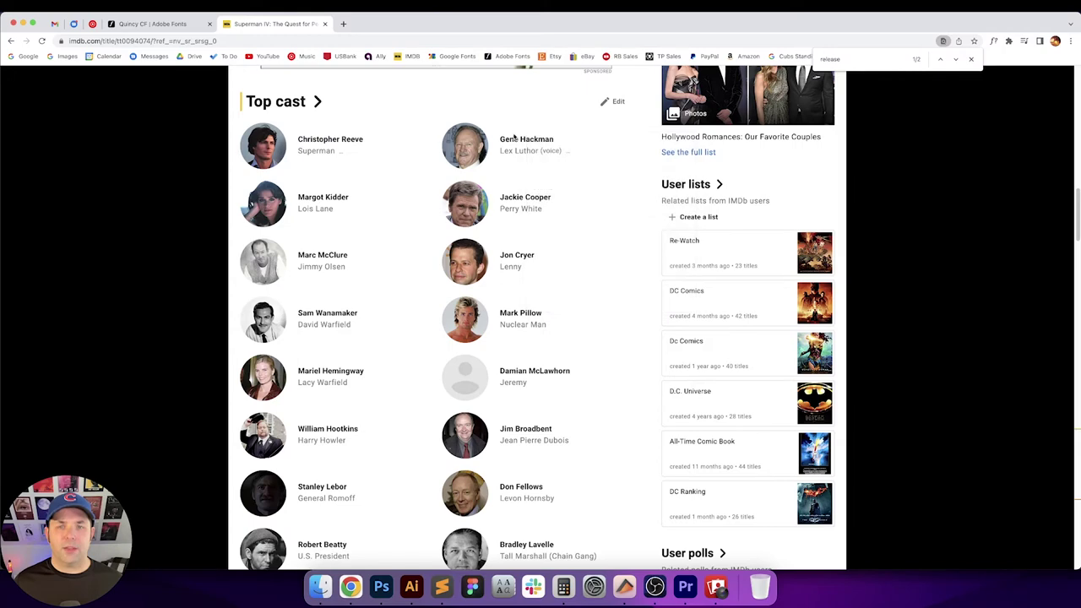
right_click(511, 131)
click(504, 129)
right_click(509, 136)
click(529, 209)
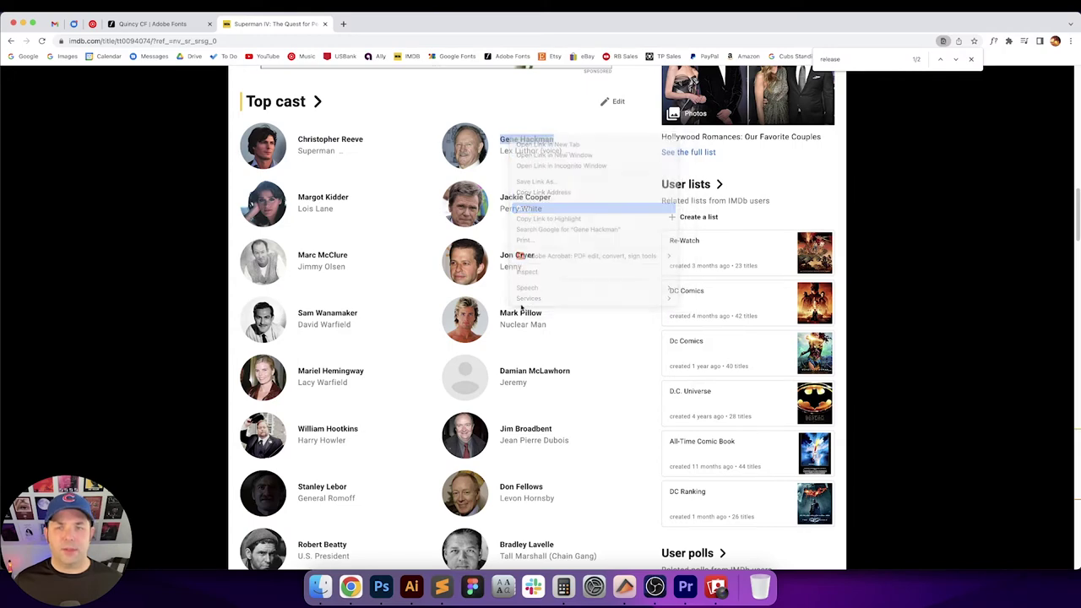
Switch to Illustrator and add "Gene Hackman" as a new line below "Christopher Reeve" in the cast text
click(411, 586)
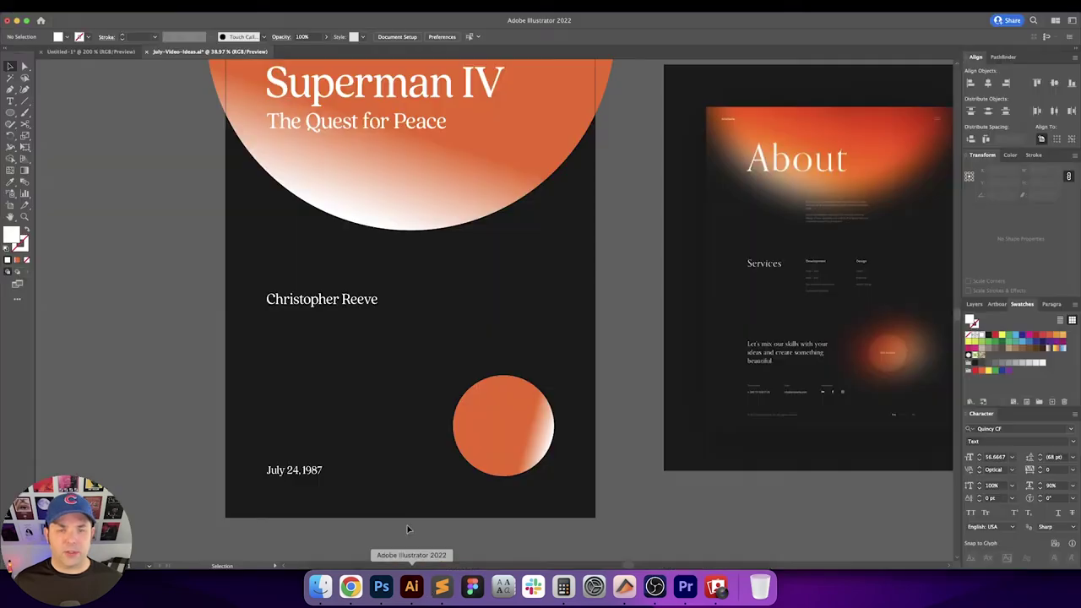
double_click(347, 302)
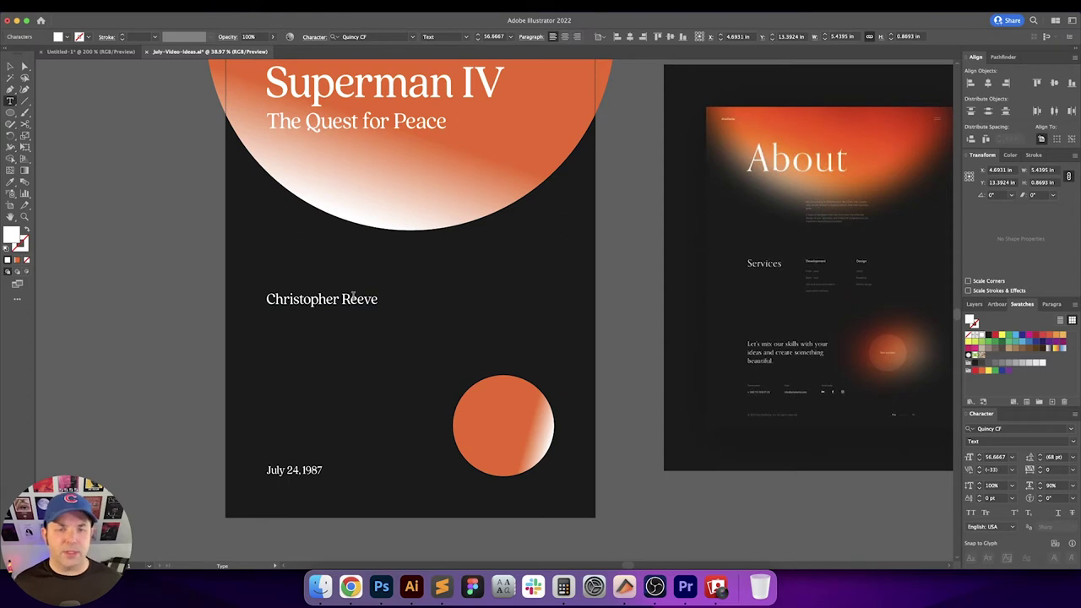
key(super+v)
key(Escape)
click(396, 480)
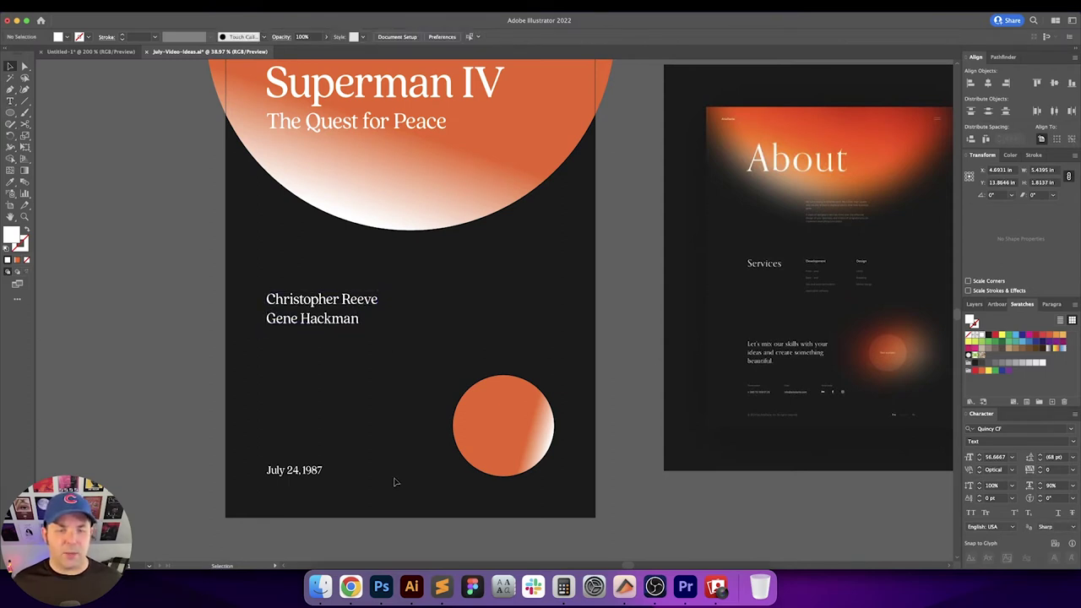
Copy Margot Kidder's name from the Top cast list in Chrome and add it below "Gene Hackman" in Illustrator
click(351, 586)
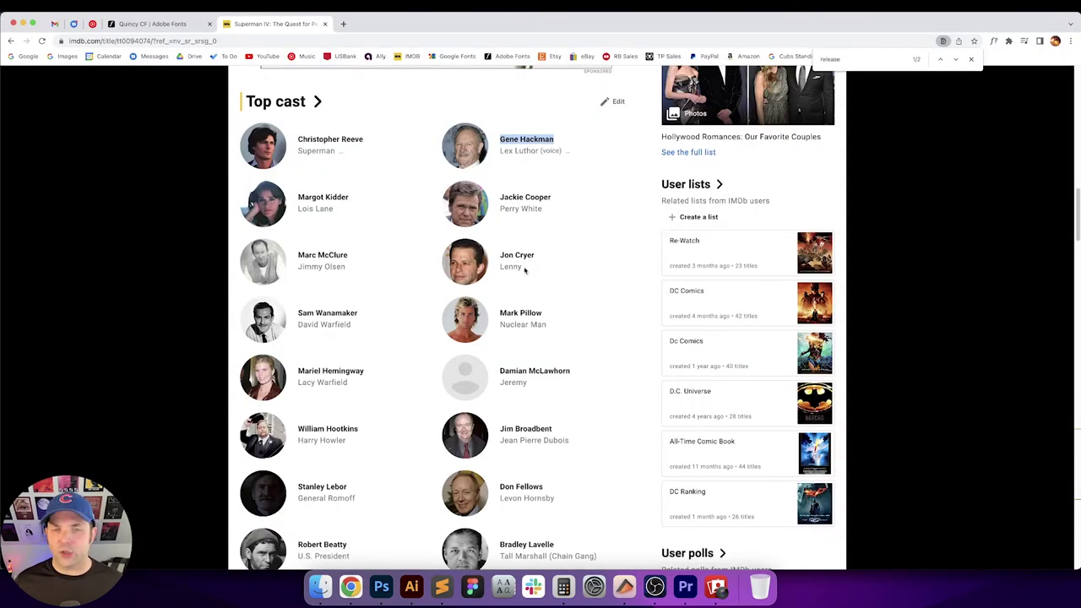
right_click(333, 196)
click(358, 269)
click(411, 587)
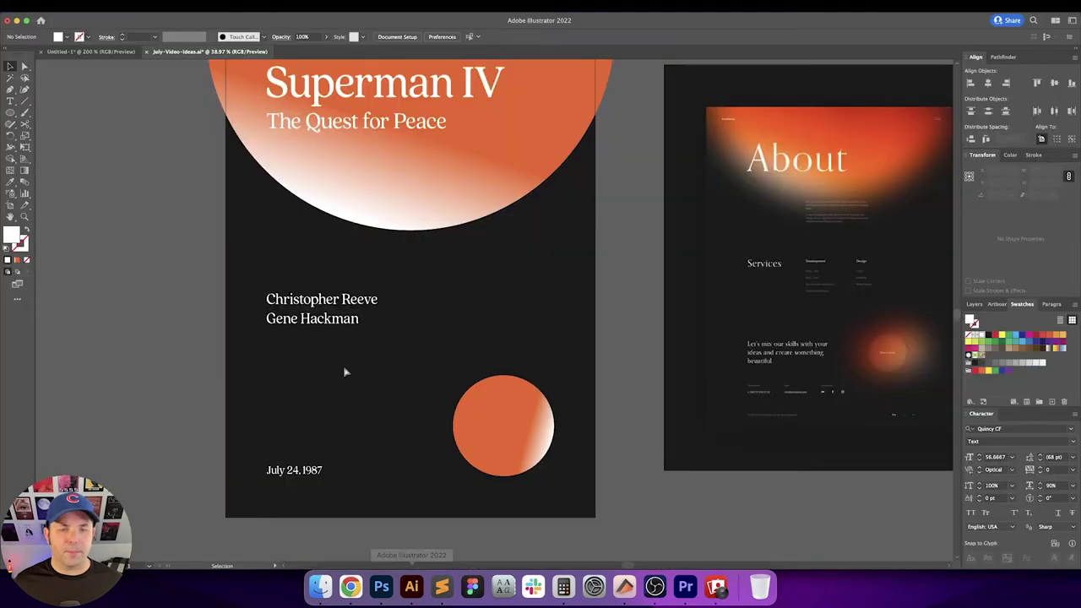
key(t)
click(305, 316)
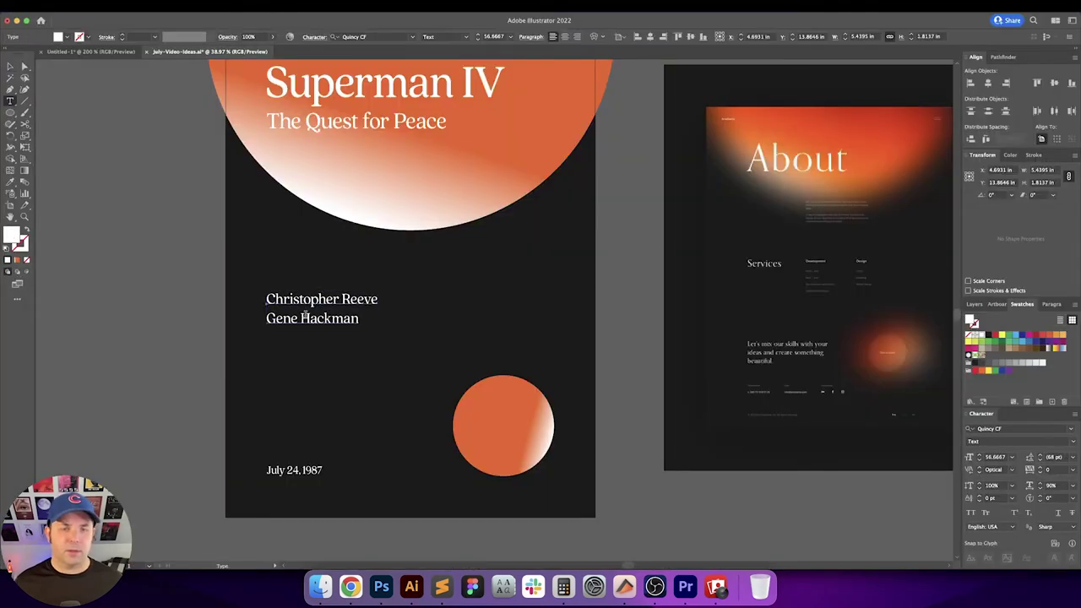
click(315, 316)
key(Return)
key(super+v)
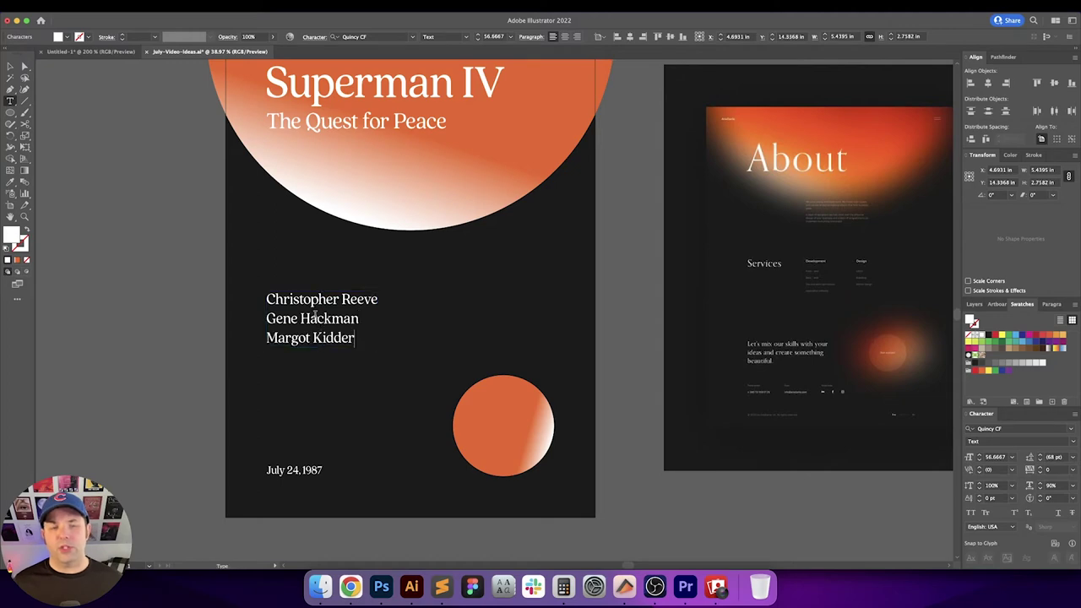
Copy Jackie Cooper's and Marc McClure's names from Chrome's Top cast list and add each as a new line in Illustrator's cast text
click(351, 586)
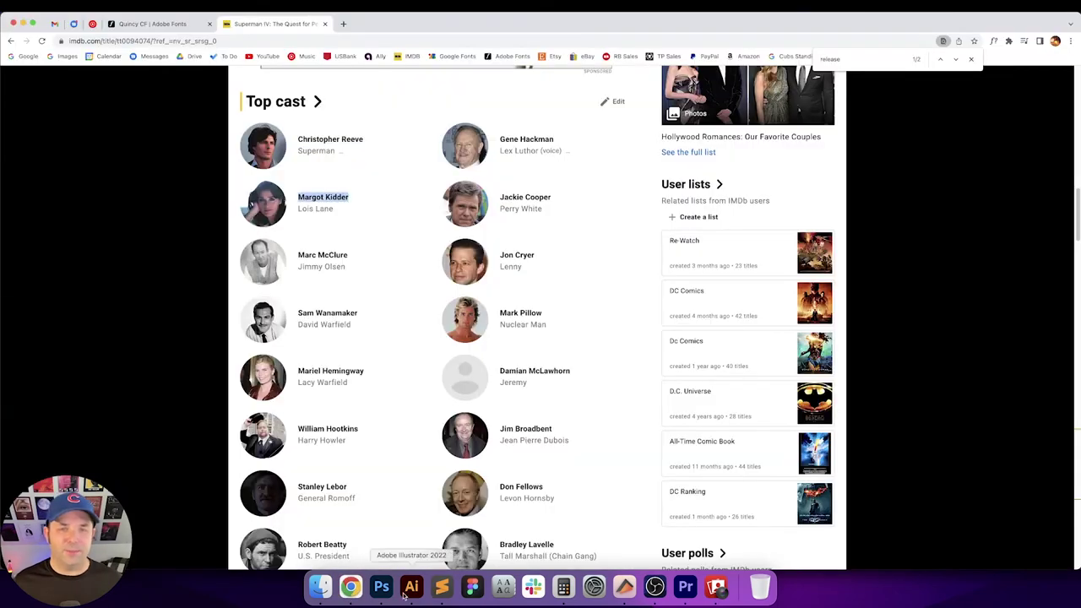
click(405, 592)
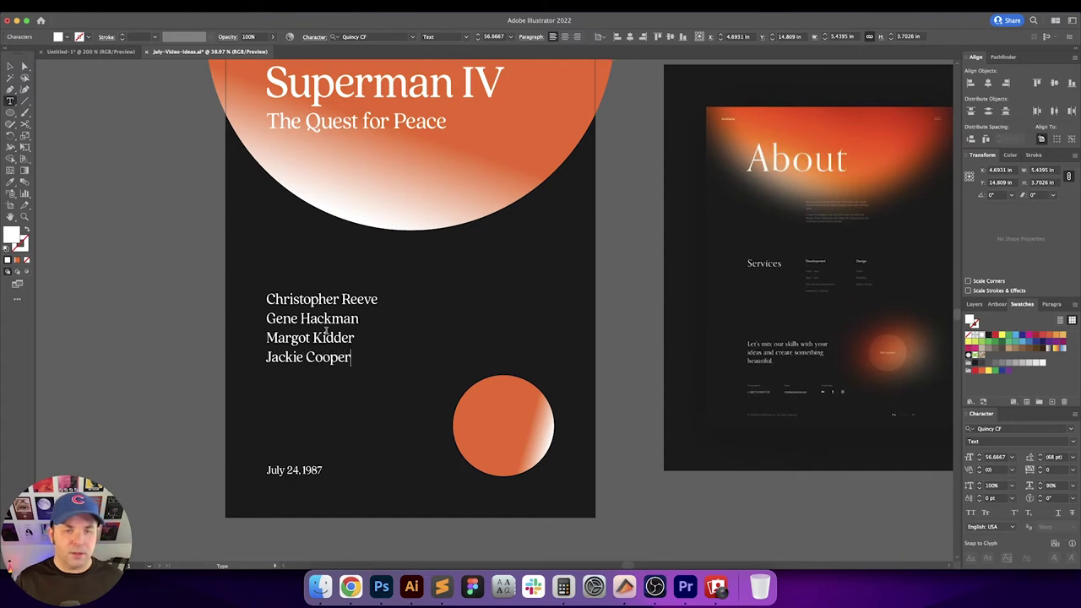
click(350, 586)
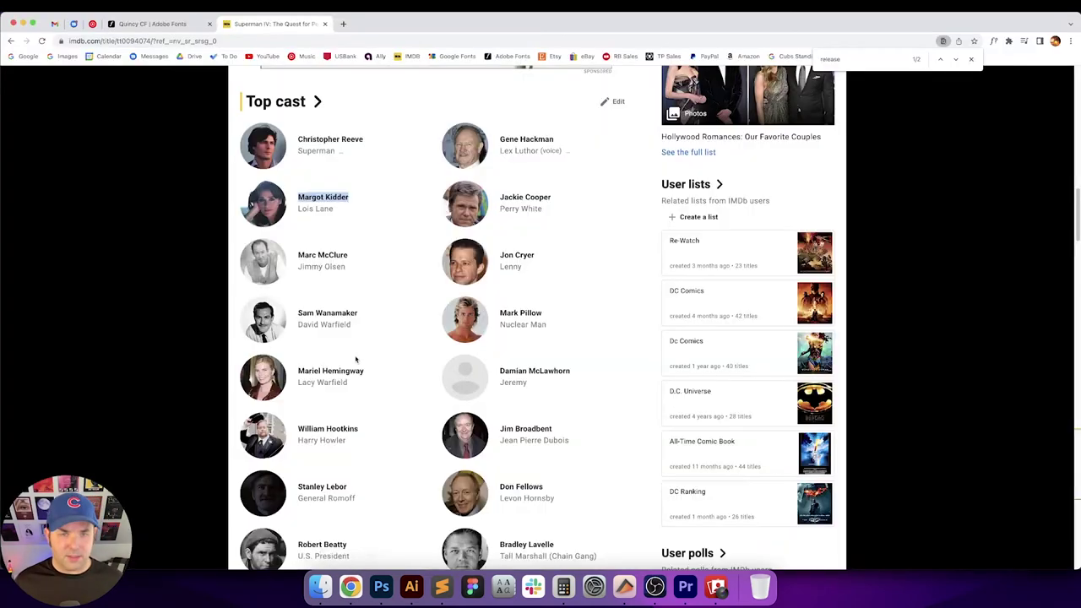
triple_click(319, 254)
right_click(319, 254)
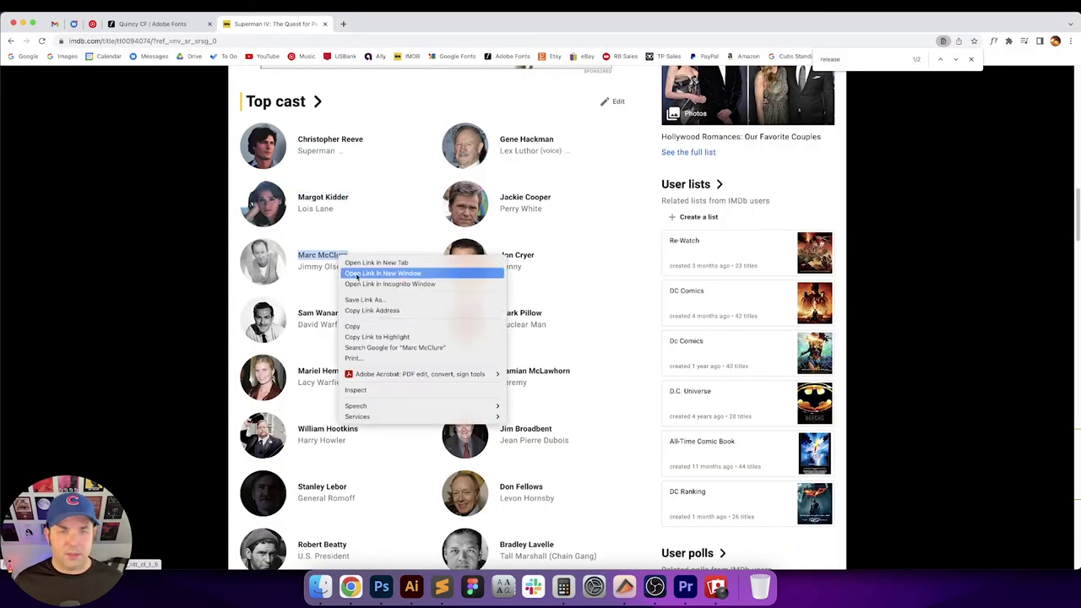
click(387, 328)
click(402, 590)
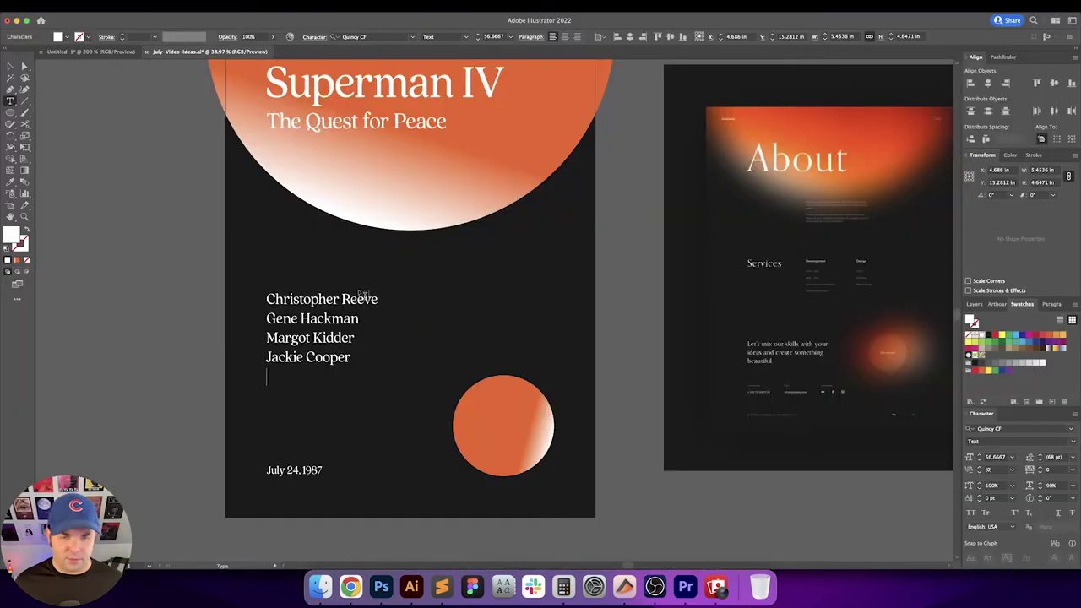
key(super+v)
Copy Jon Cryer's name from Chrome's Top cast list and add it below "Marc McClure" in Illustrator
click(350, 586)
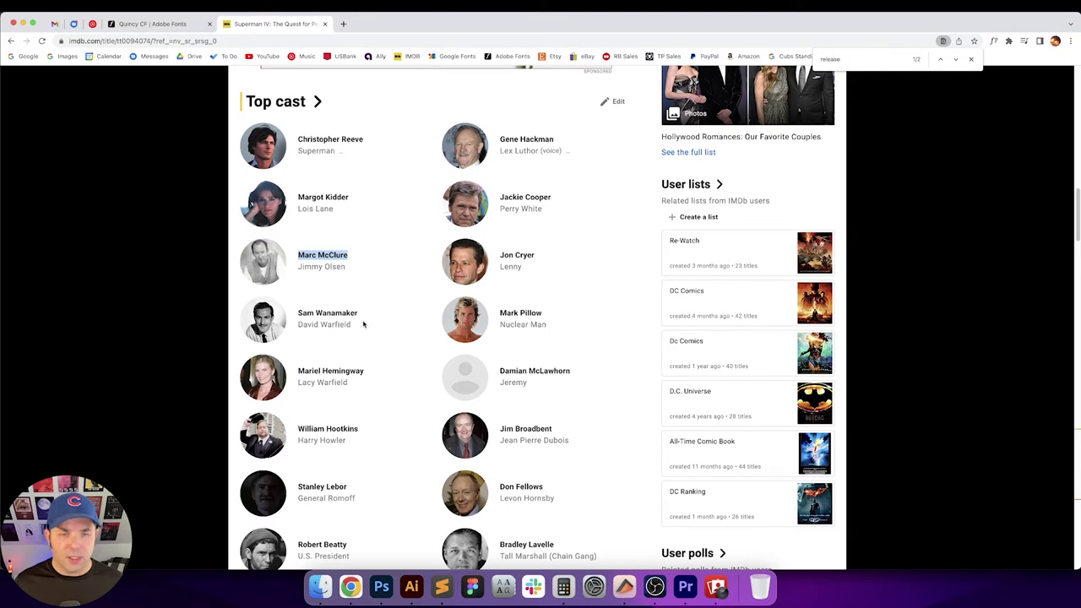
scroll(382, 311, down, 1)
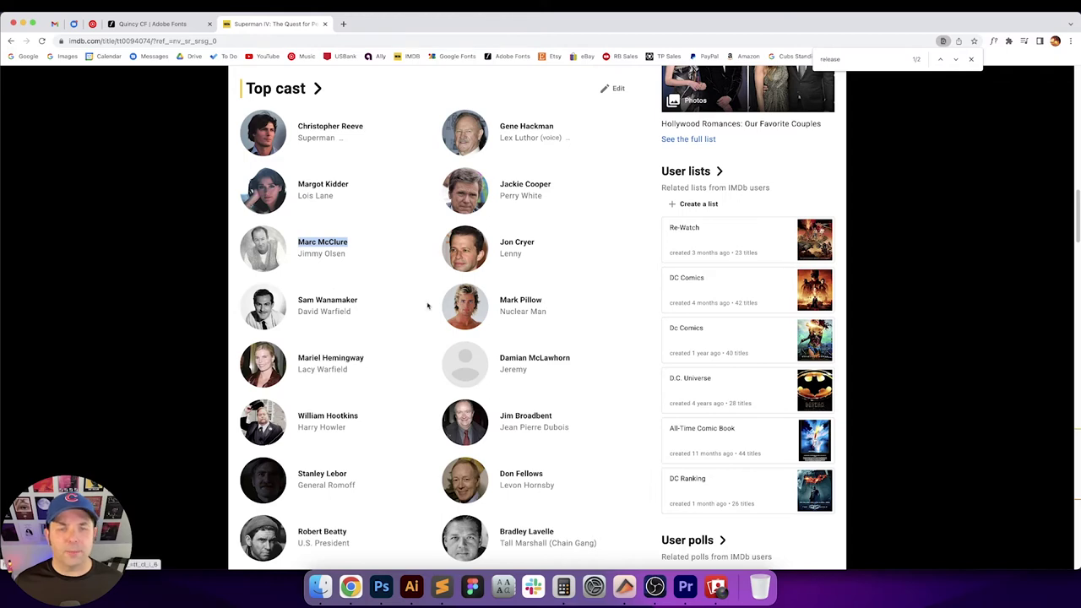
right_click(510, 244)
click(552, 314)
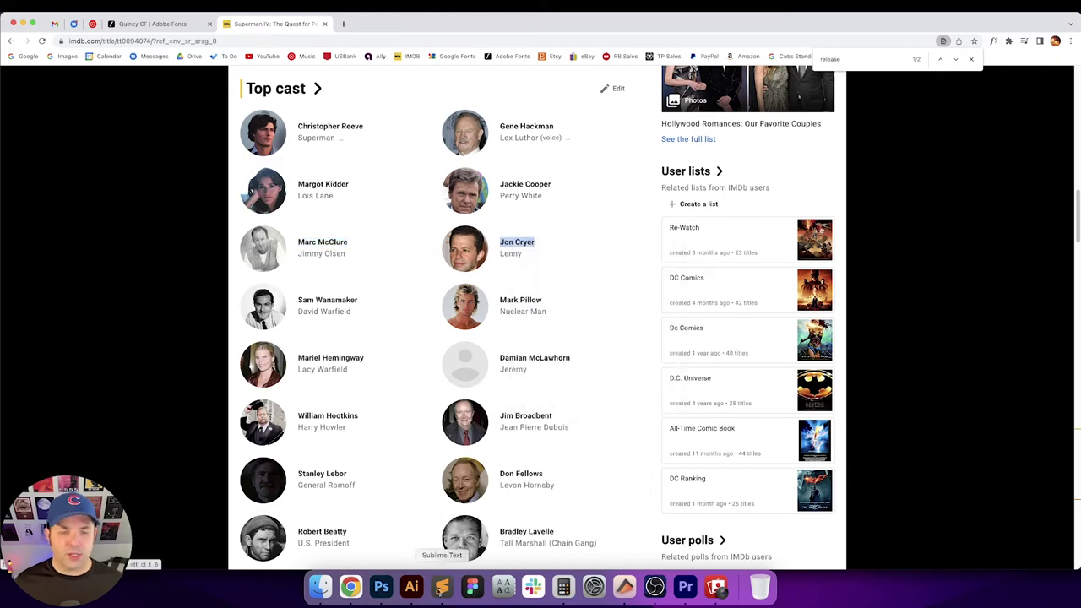
click(411, 587)
click(314, 382)
key(super+v)
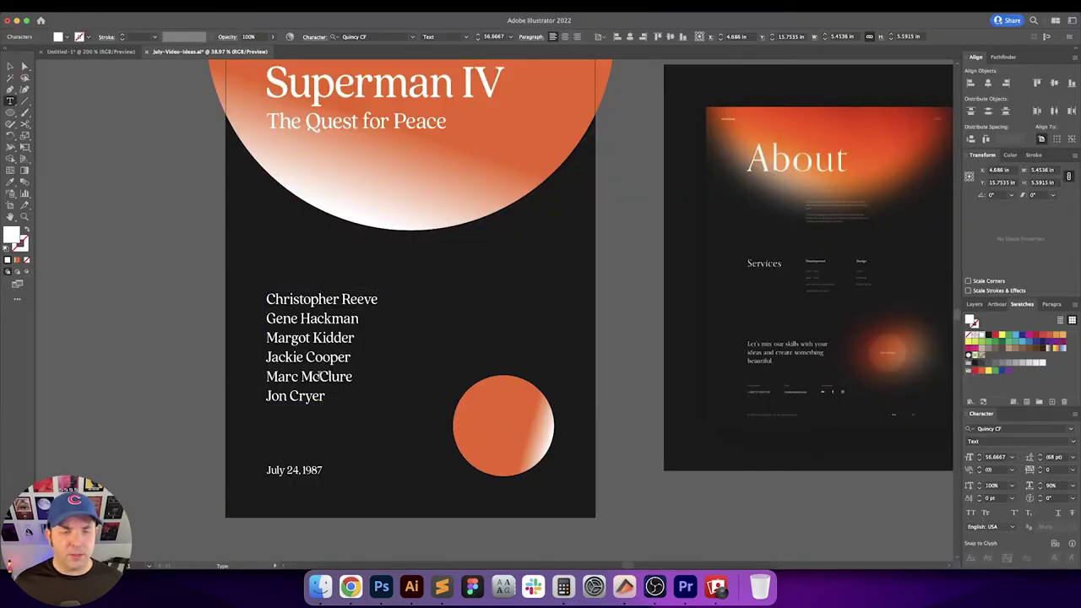
Copy Sam Wanamaker's name from Chrome's Top cast list and add it below "Jon Cryer" in Illustrator
click(350, 585)
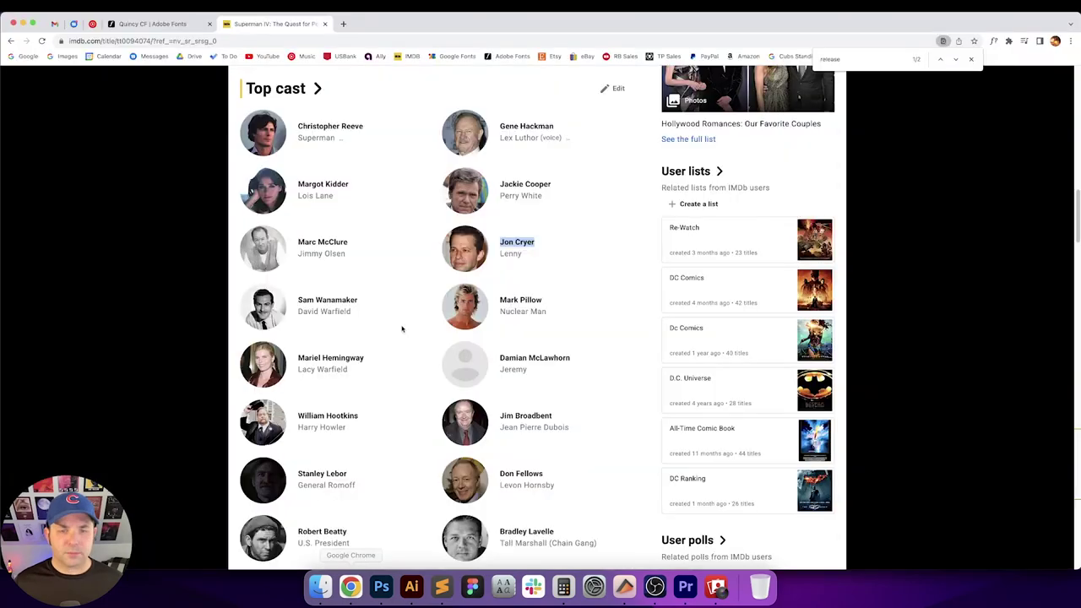
right_click(340, 301)
click(401, 365)
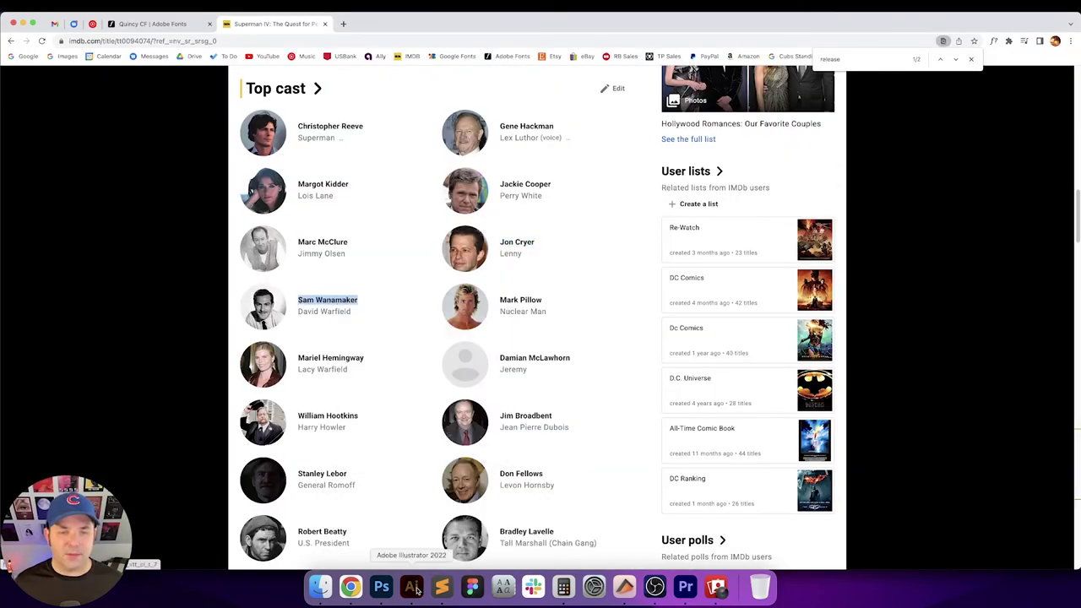
click(411, 586)
key(Return)
key(super+v)
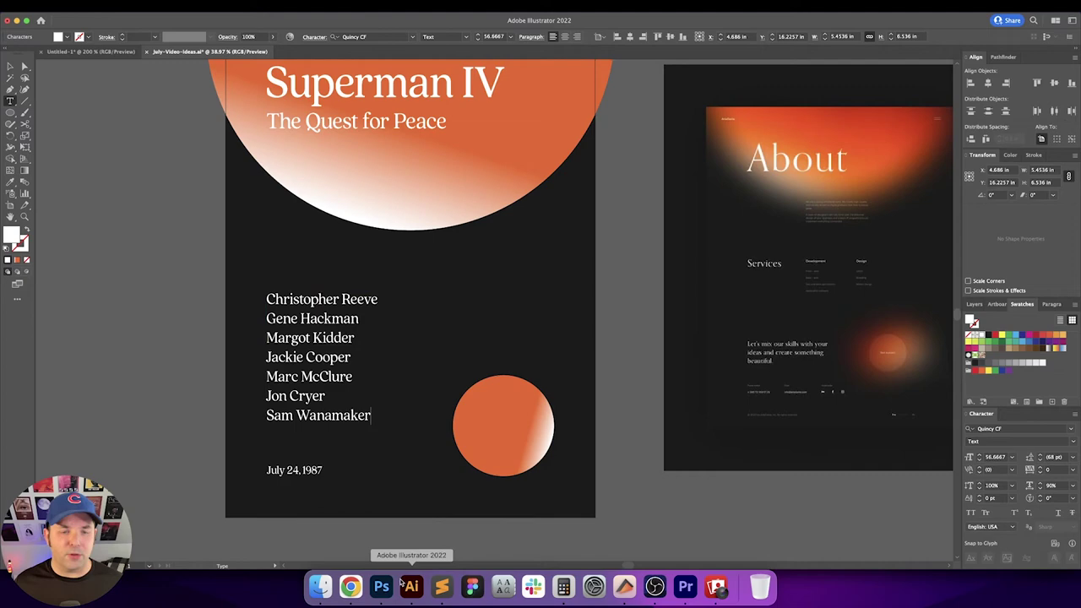
Copy Mark Pillow's name from Chrome's Top cast list and add it below "Sam Wanamaker" in Illustrator
click(350, 586)
right_click(501, 301)
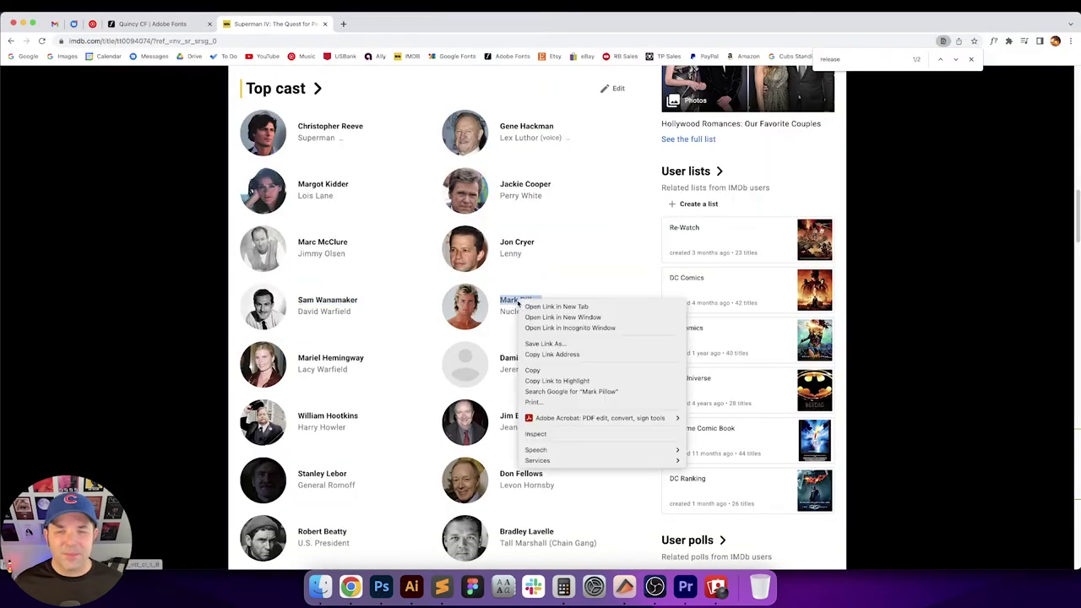
click(557, 372)
click(412, 586)
key(Return)
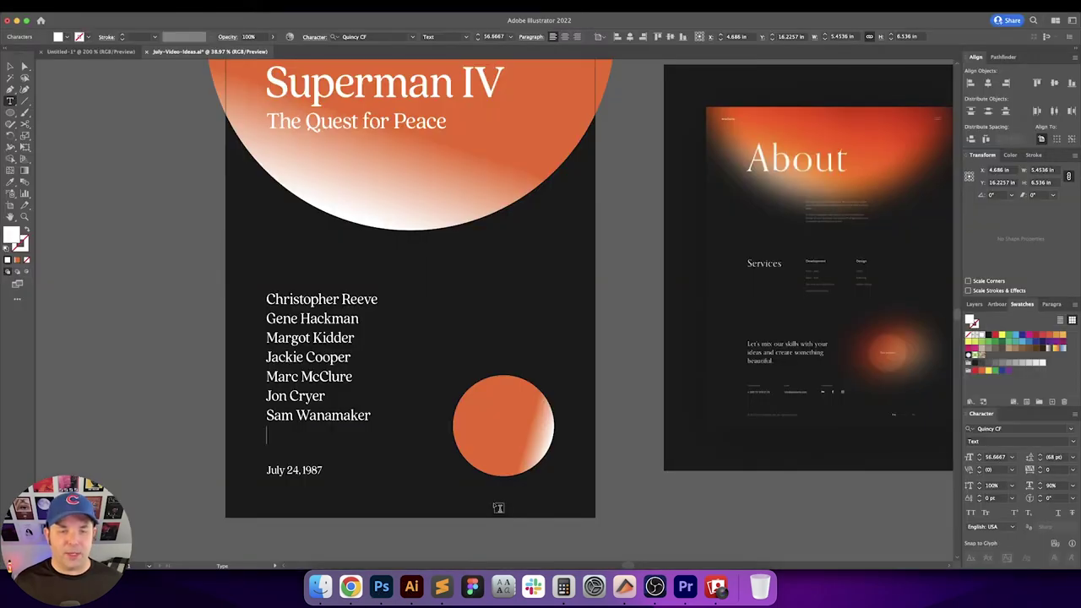
key(super+v)
Copy Mariel Hemingway's name from Chrome's Top cast list and add it as the last cast line in Illustrator
click(350, 586)
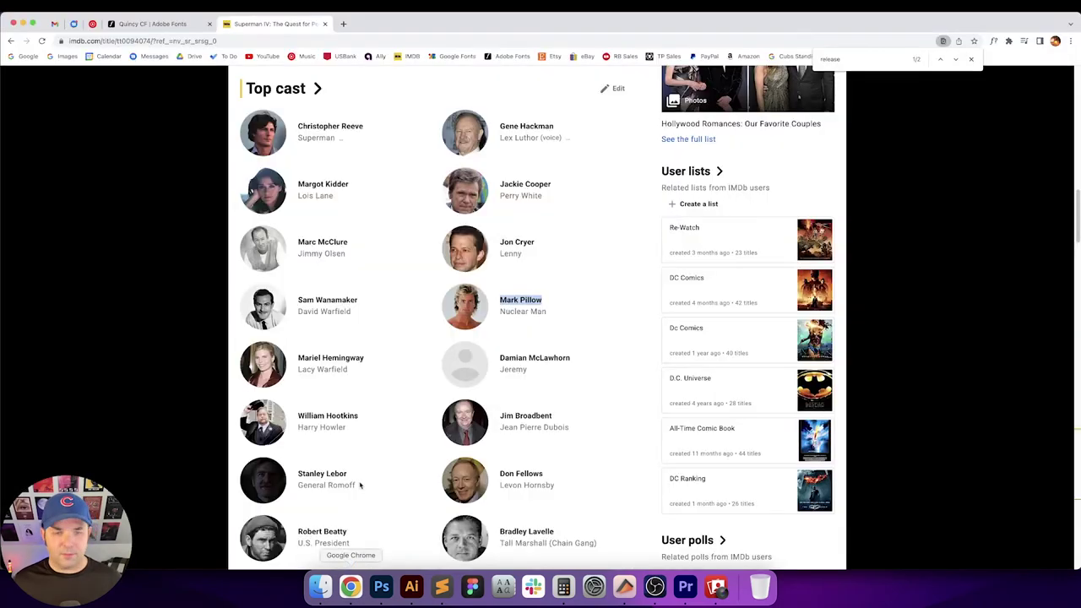
right_click(346, 361)
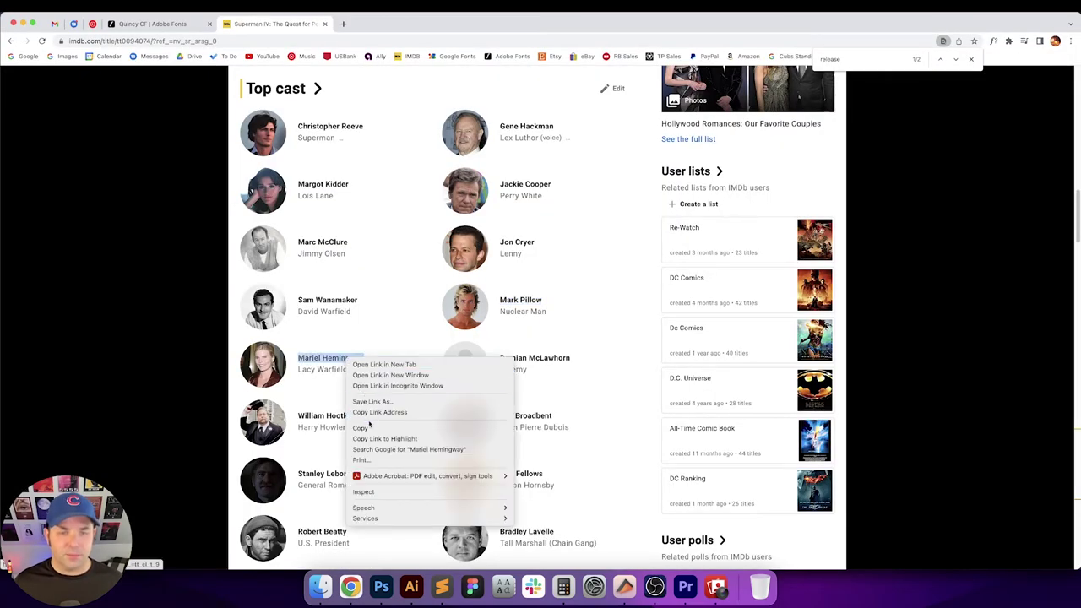
click(397, 427)
click(411, 586)
key(super+v)
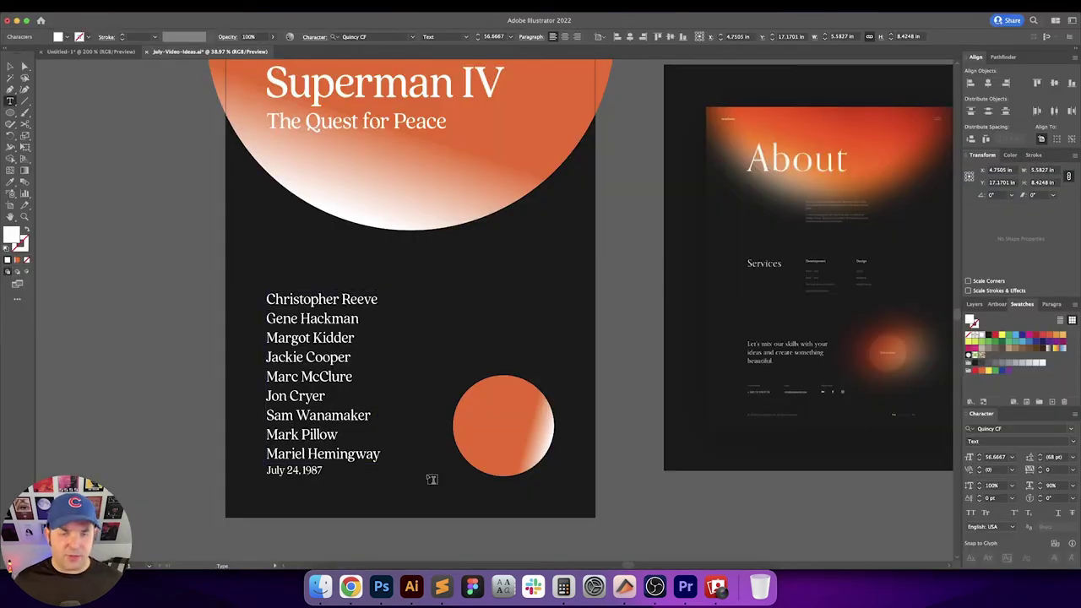
Move the cast list straight up about 2.87 in and color its "Mark Pillow" line with orange sampled from the small circle
drag(386, 376, 386, 316)
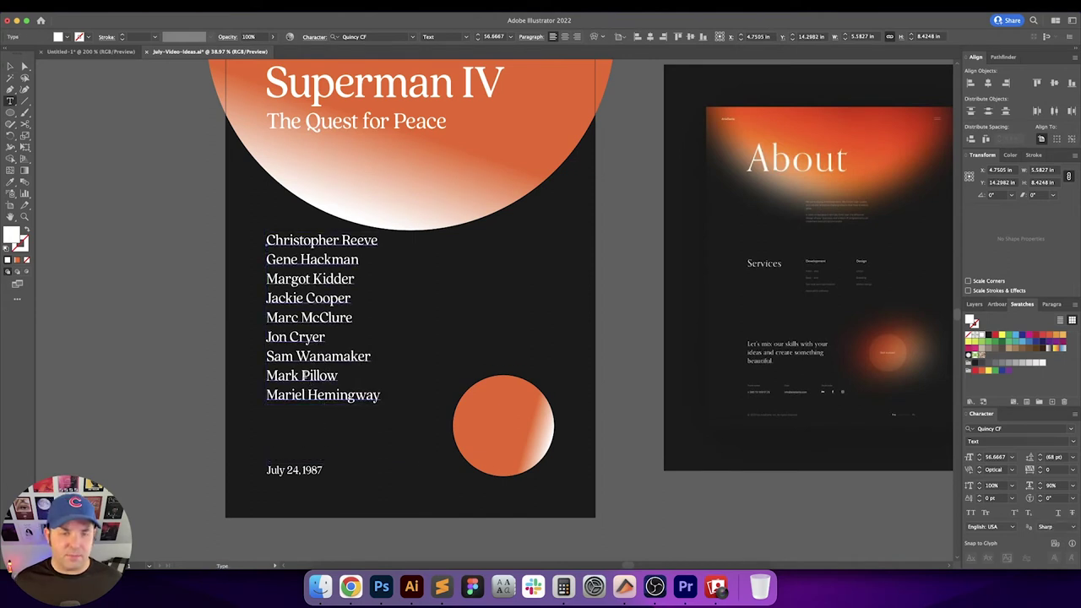
drag(338, 375, 264, 374)
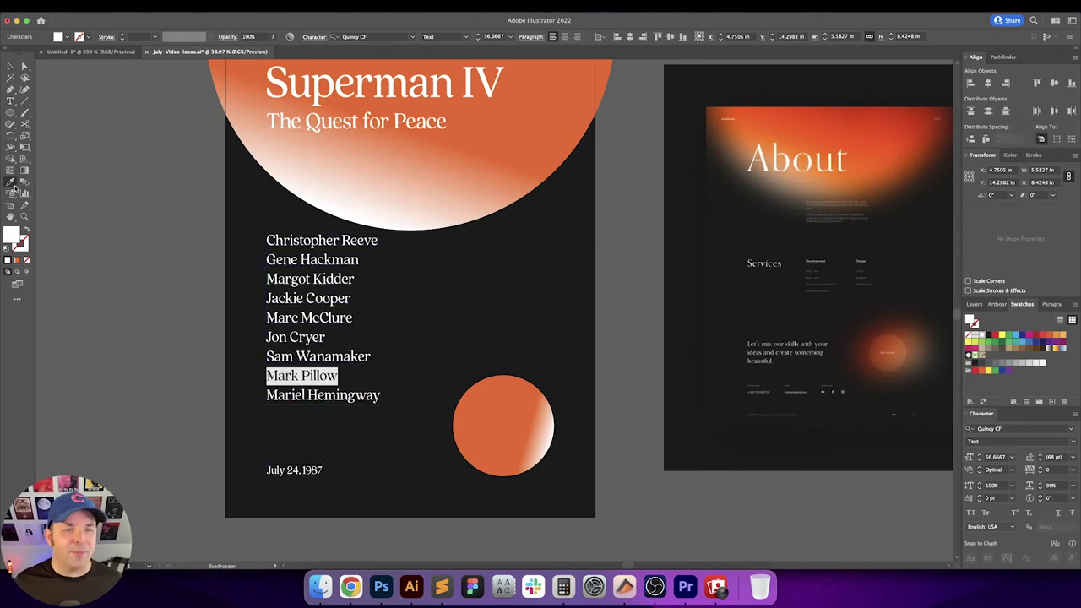
click(482, 403)
key(Escape)
click(202, 353)
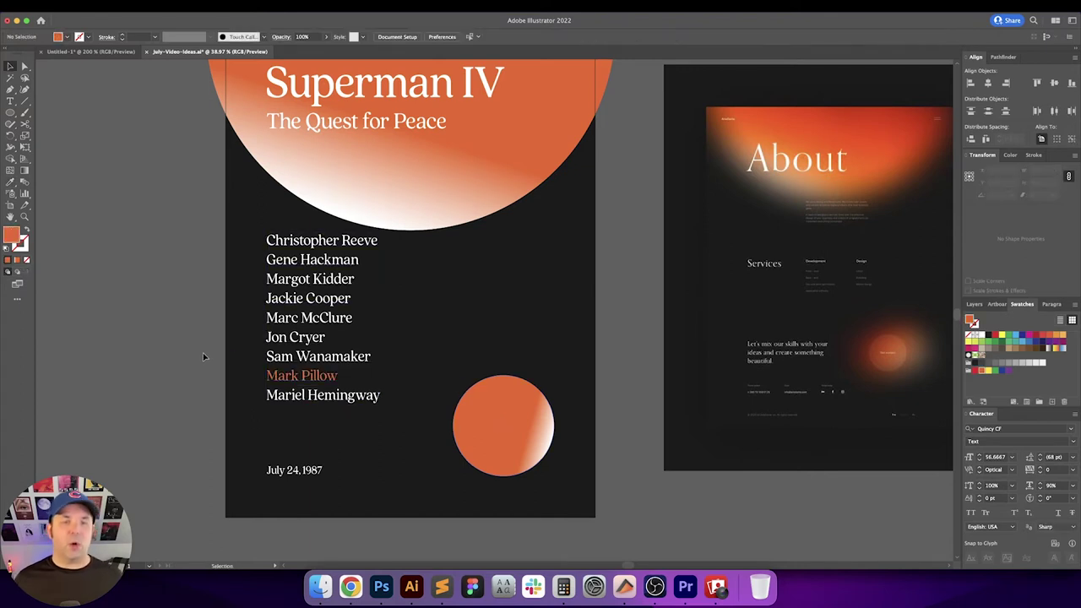
Left-align the cast list and the "July 24, 1987" text, using the cast list as the key object
drag(215, 350, 214, 353)
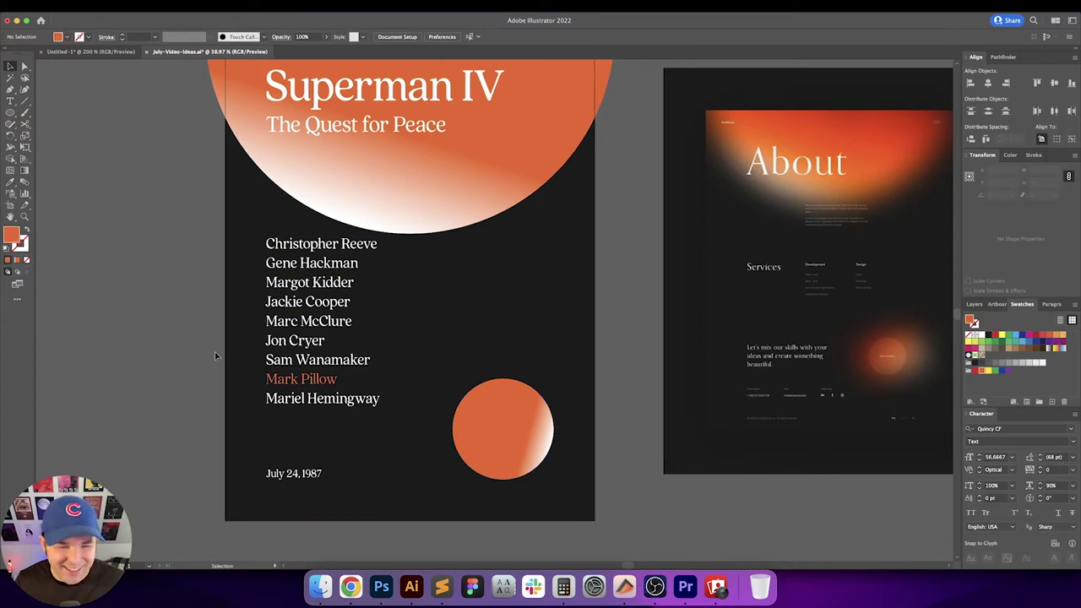
mouse_move(348, 297)
mouse_down()
mouse_move(338, 350)
mouse_move(342, 312)
mouse_up()
click(342, 352)
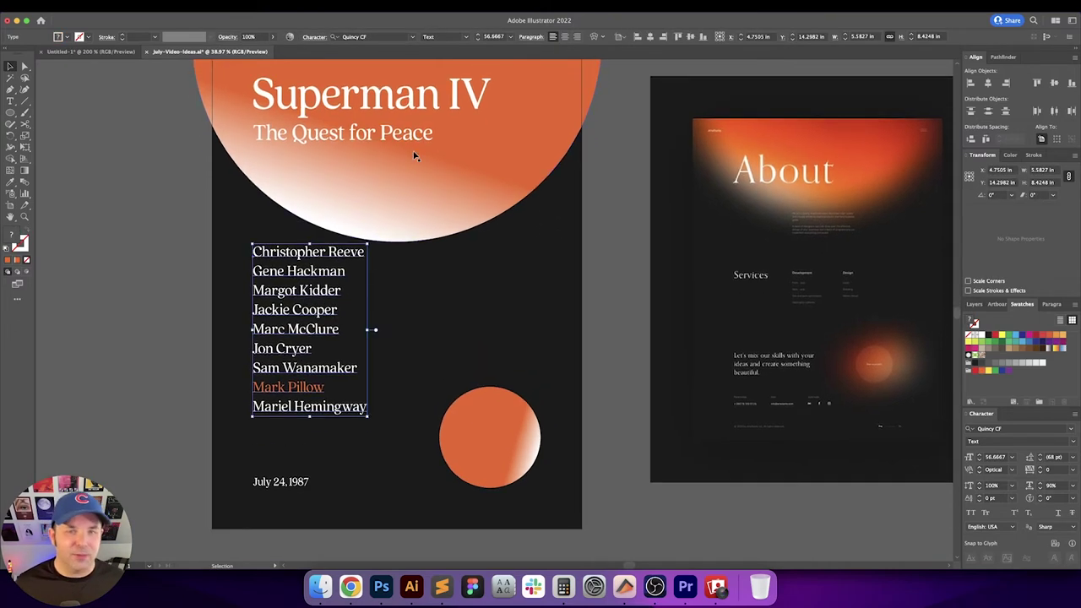
shift+click(266, 488)
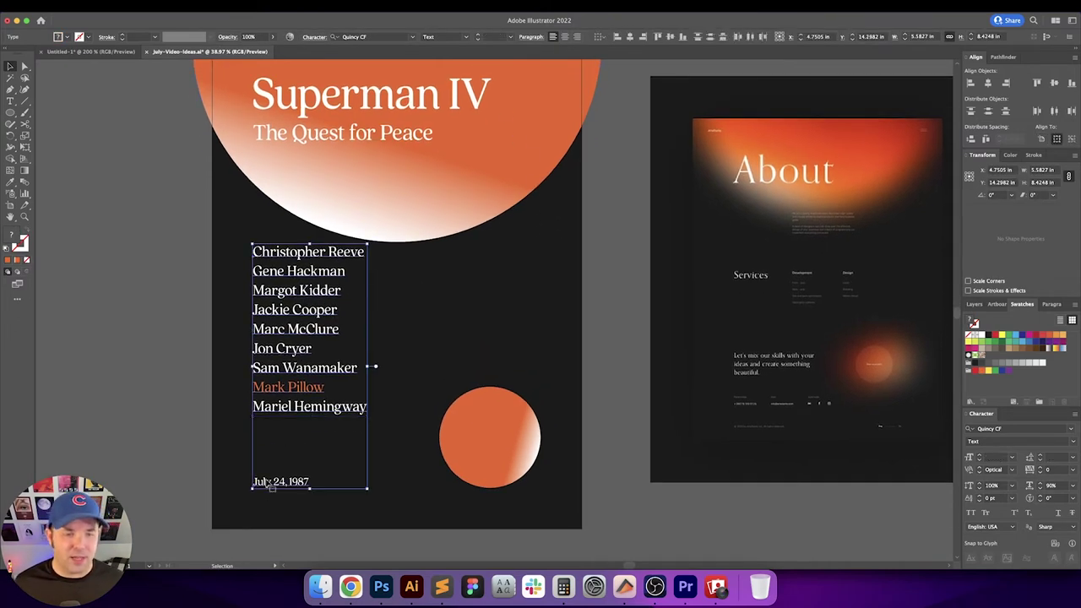
click(614, 74)
drag(185, 350, 309, 493)
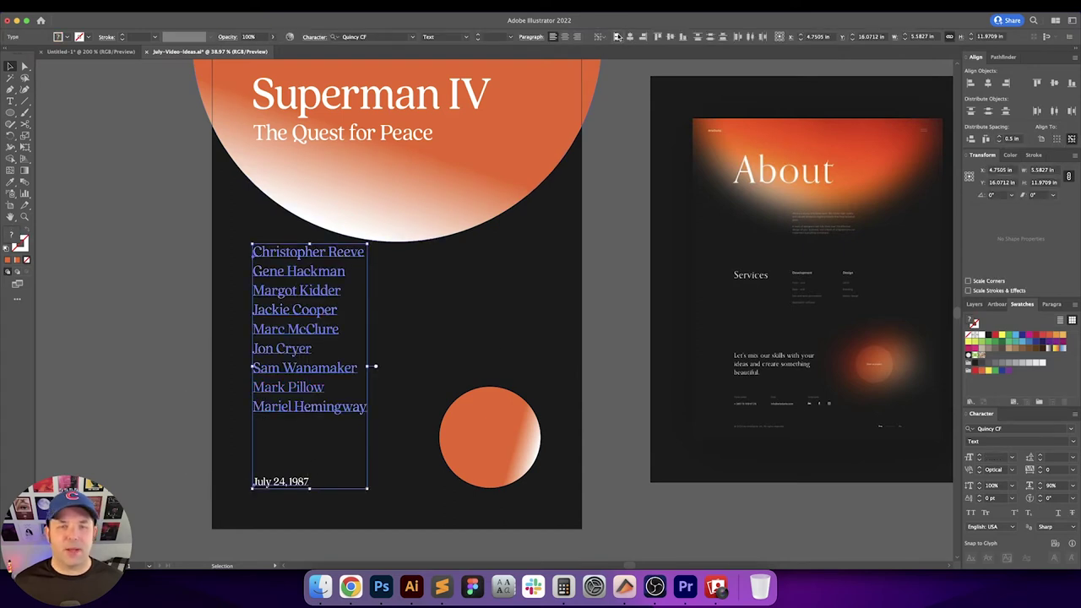
click(617, 37)
click(475, 316)
Distribute the large circle, cast list and release date with equal vertical spacing
scroll(475, 316, down, 1)
drag(277, 491, 390, 162)
click(985, 141)
click(510, 313)
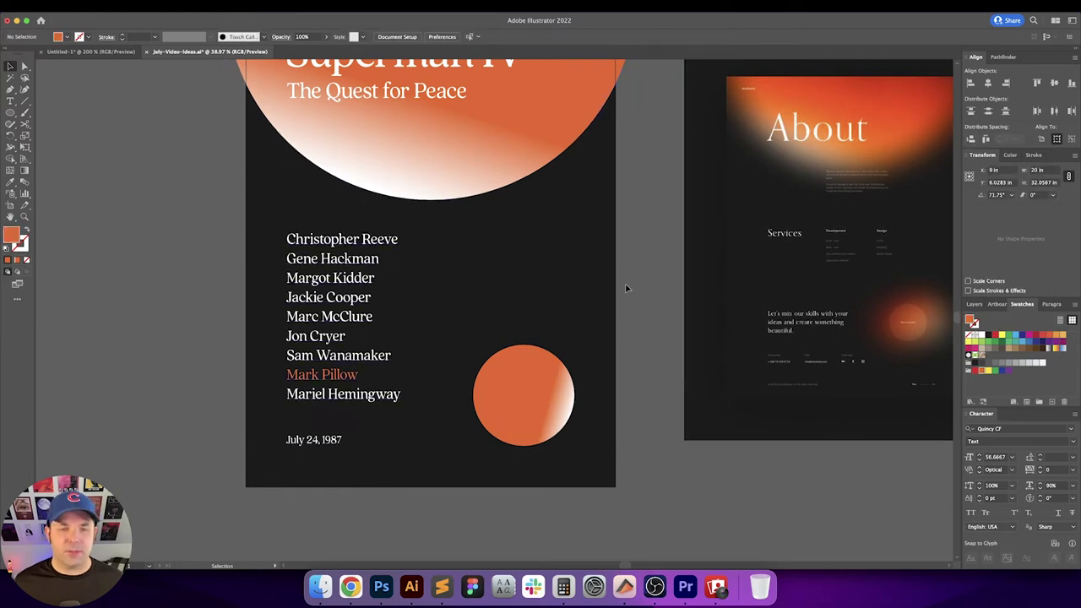
Duplicate the cast list beside the original and replace the copy's text with "A"
scroll(510, 313, up, 1)
drag(517, 312, 459, 350)
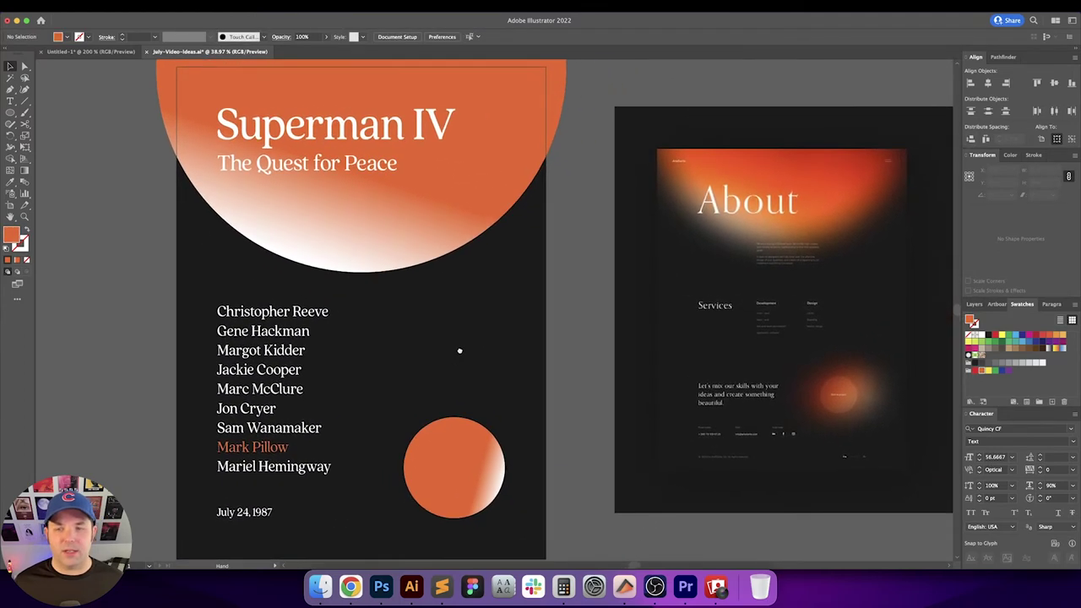
scroll(456, 364, up, 1)
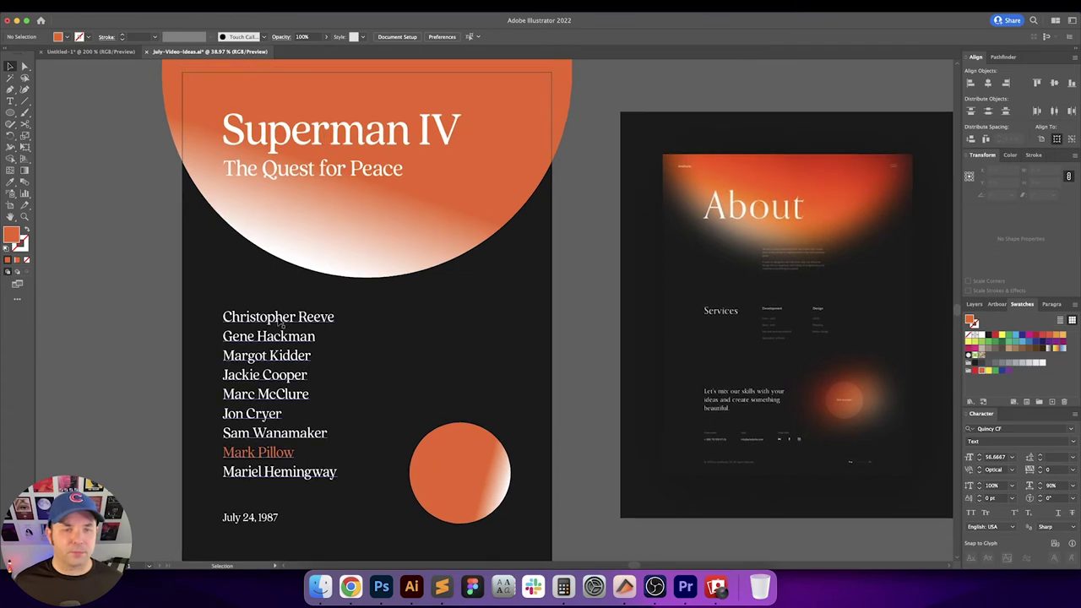
drag(278, 321, 436, 319)
double_click(432, 318)
key(super+a)
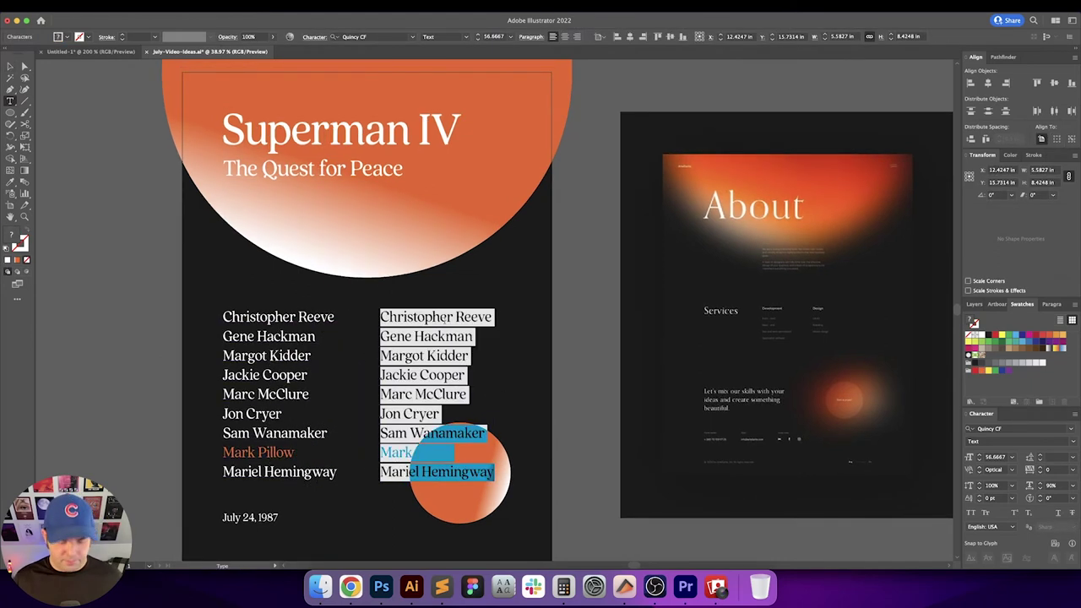
text(A)
key(Escape)
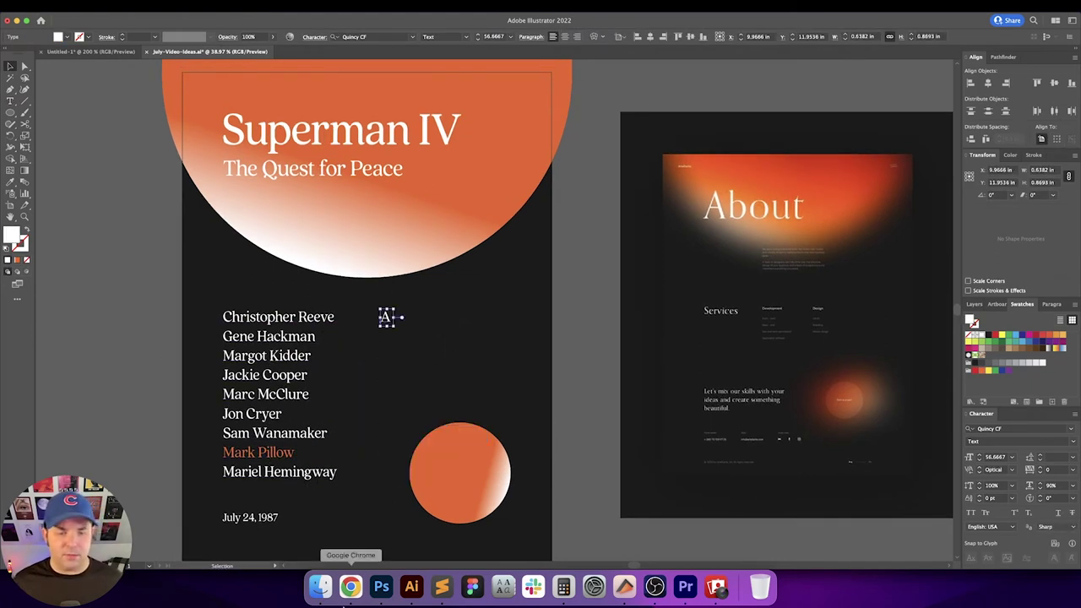
Copy the director's name from Chrome's IMDb page and paste it in Illustrator to complete the line as "A Sidney J. Furie Film"
click(350, 585)
scroll(411, 181, up, 10)
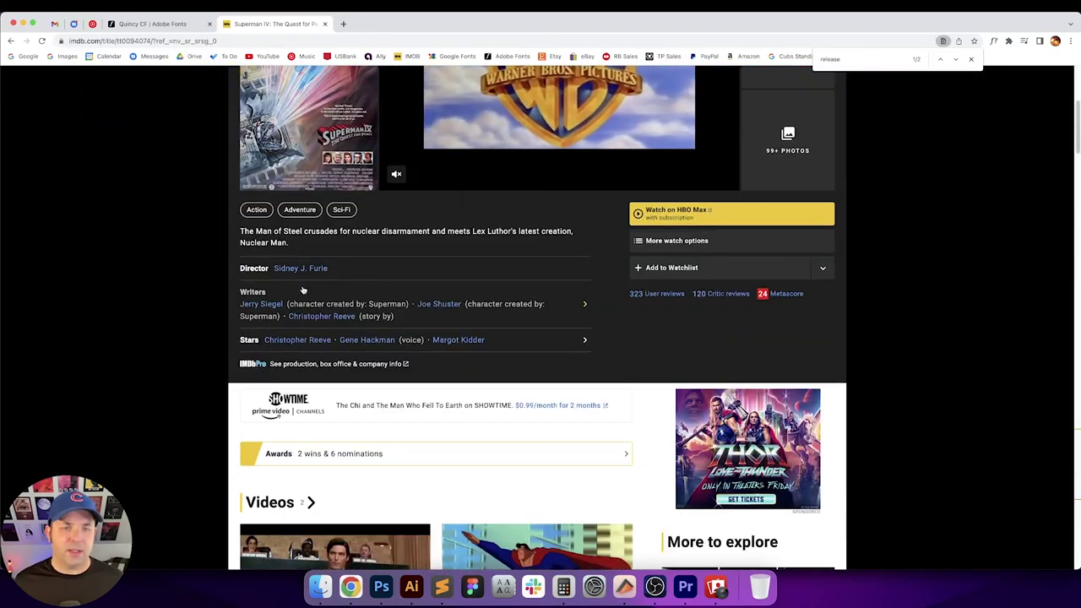
right_click(300, 269)
click(330, 339)
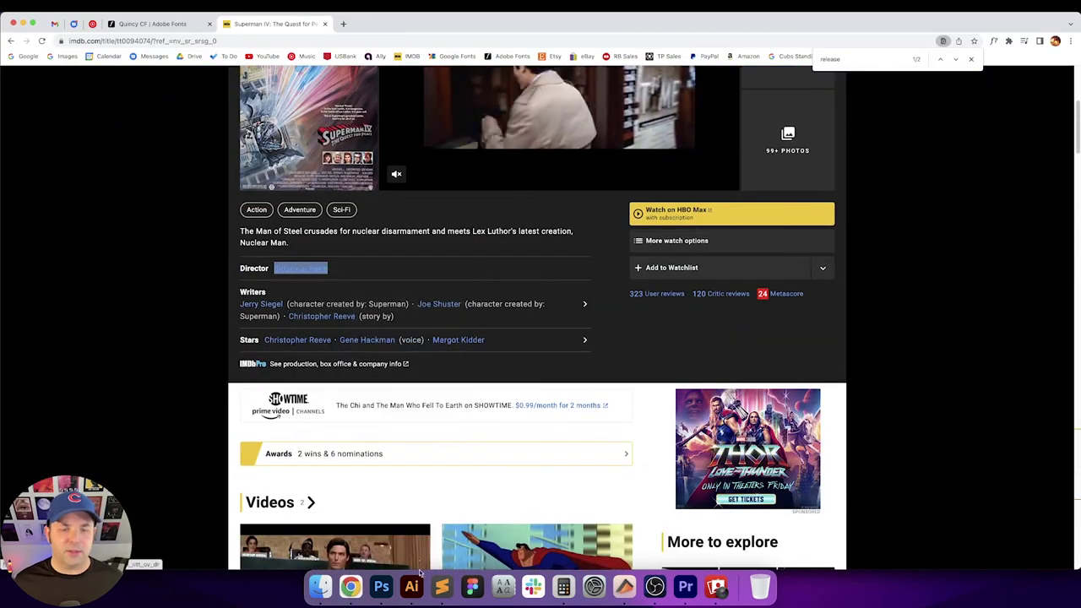
key(super+Tab)
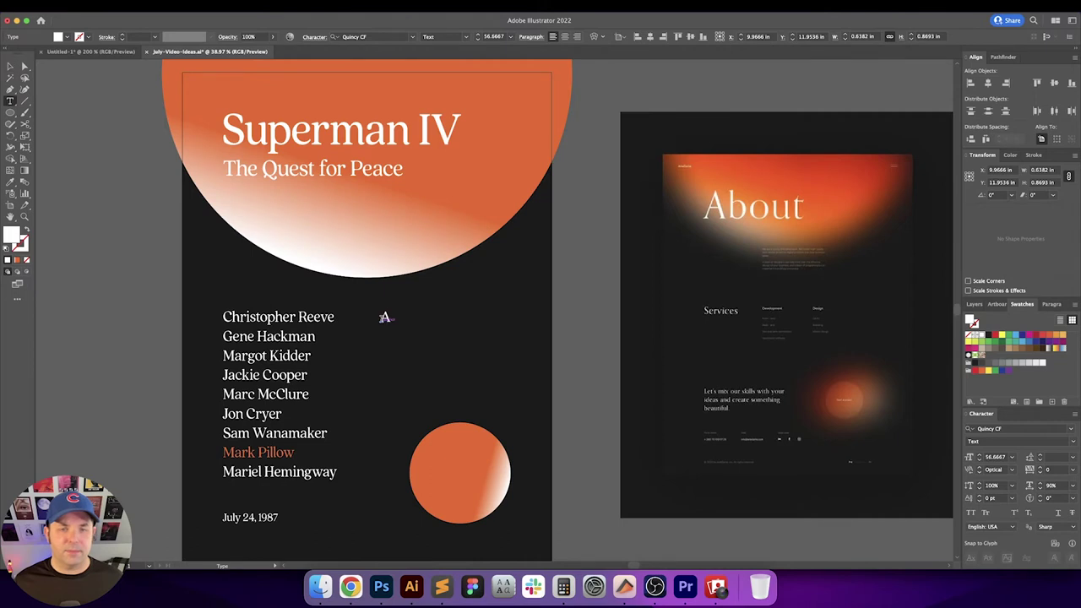
click(384, 318)
key(super+v)
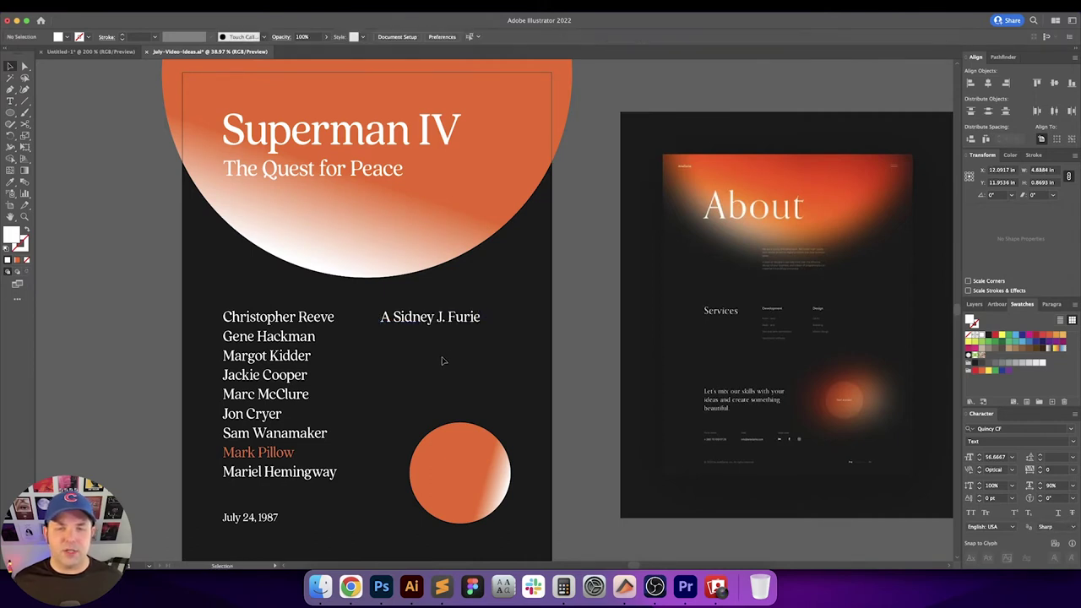
scroll(441, 359, down, 2)
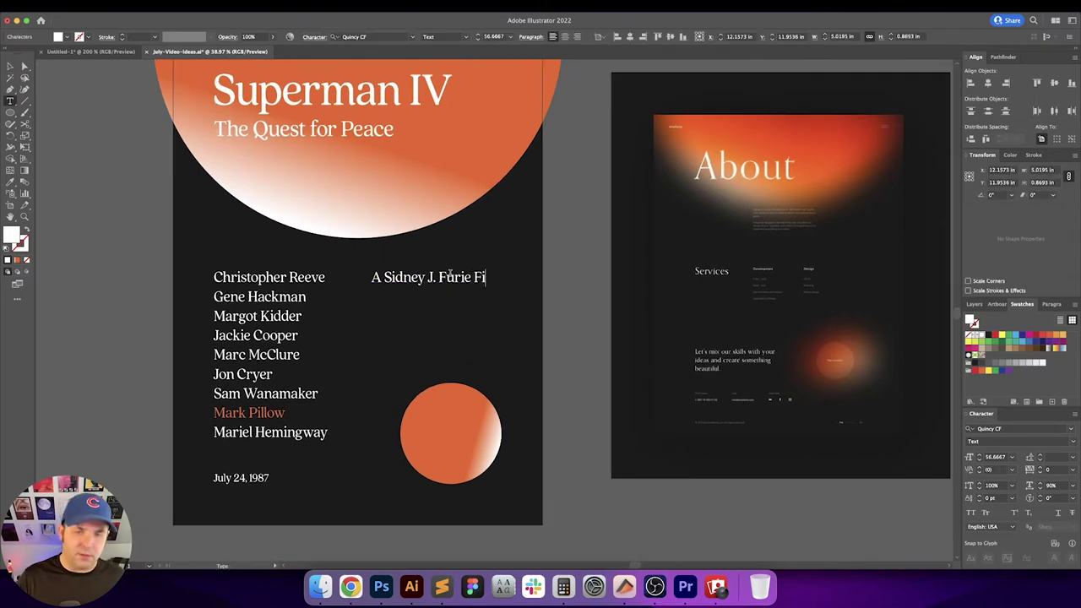
key(Escape)
scroll(475, 332, left, 2)
scroll(476, 332, down, 1)
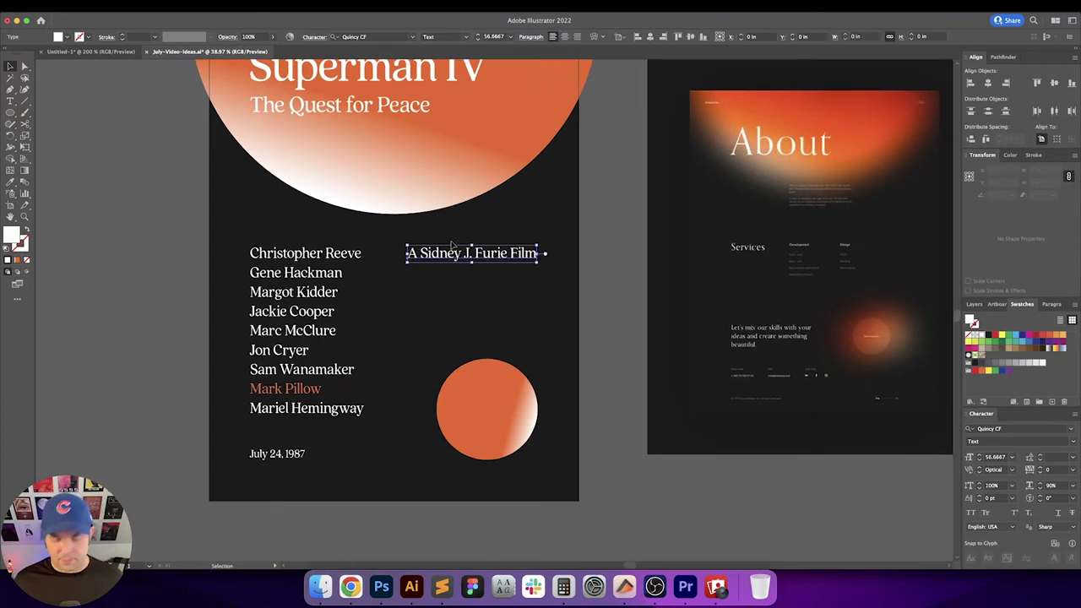
Match the "A Sidney J. Furie Film" credit's text style to the "July 24, 1987" line and right-justify its paragraph
key(i)
click(302, 454)
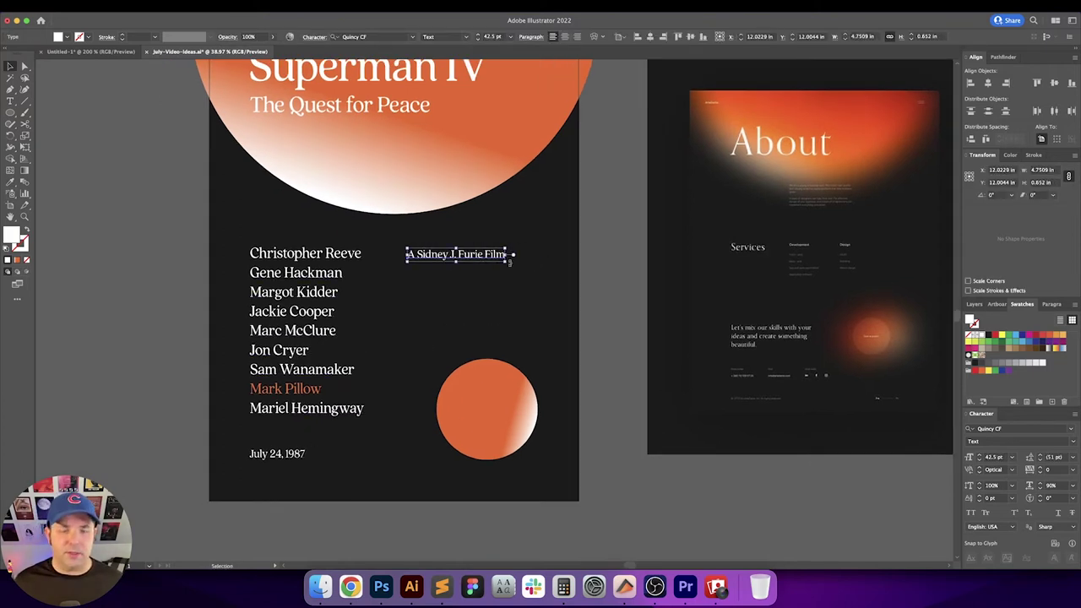
drag(512, 278, 490, 298)
key(v)
click(565, 36)
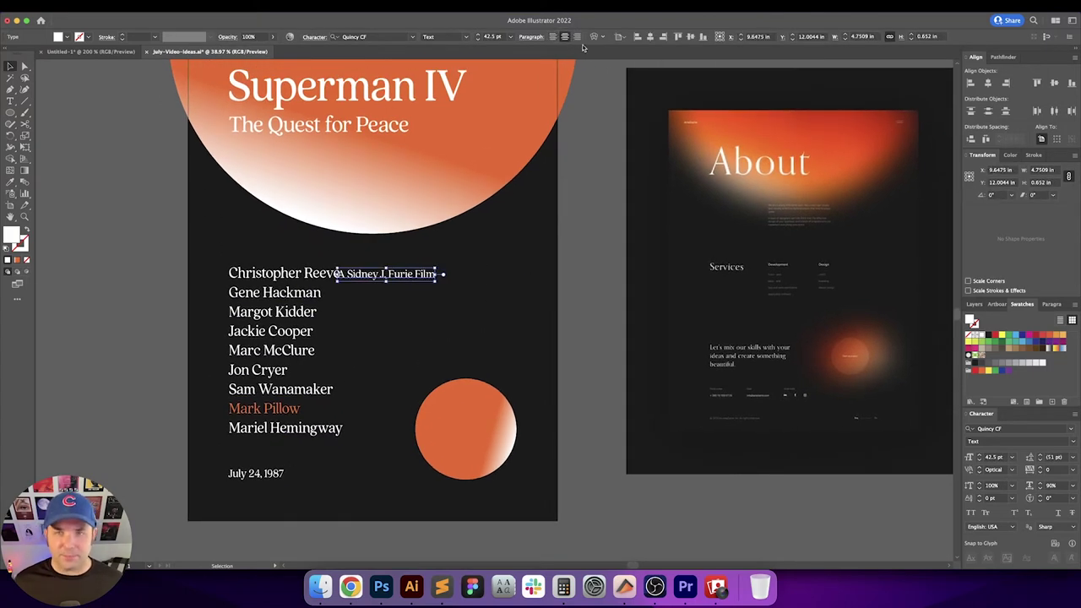
click(577, 36)
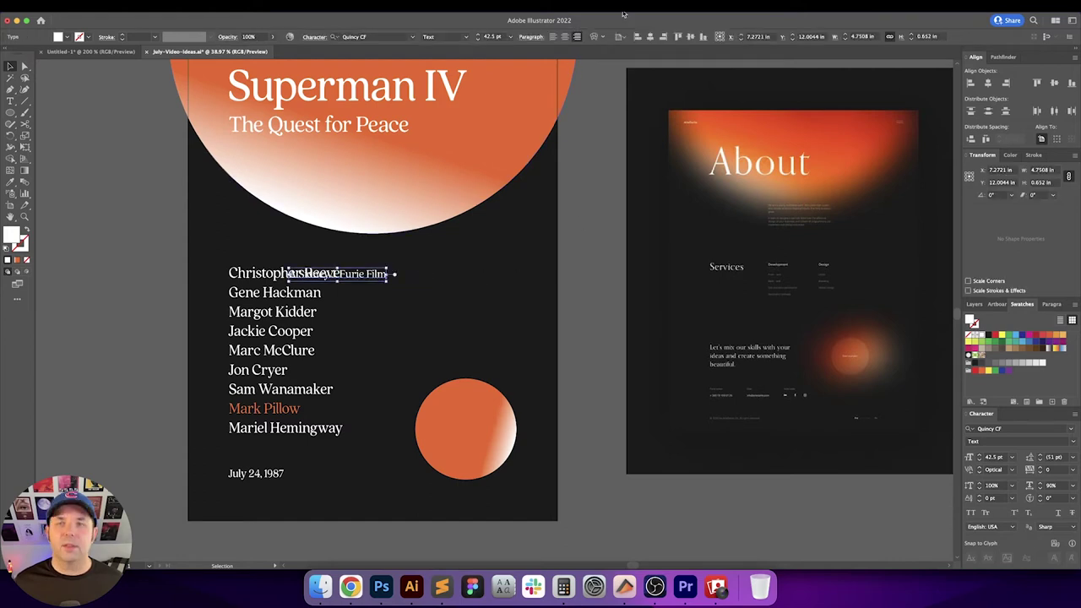
Align the film credit to the artboard's right edge, then move it -2 in horizontally
click(663, 37)
key(Return)
text(-2)
key(Tab)
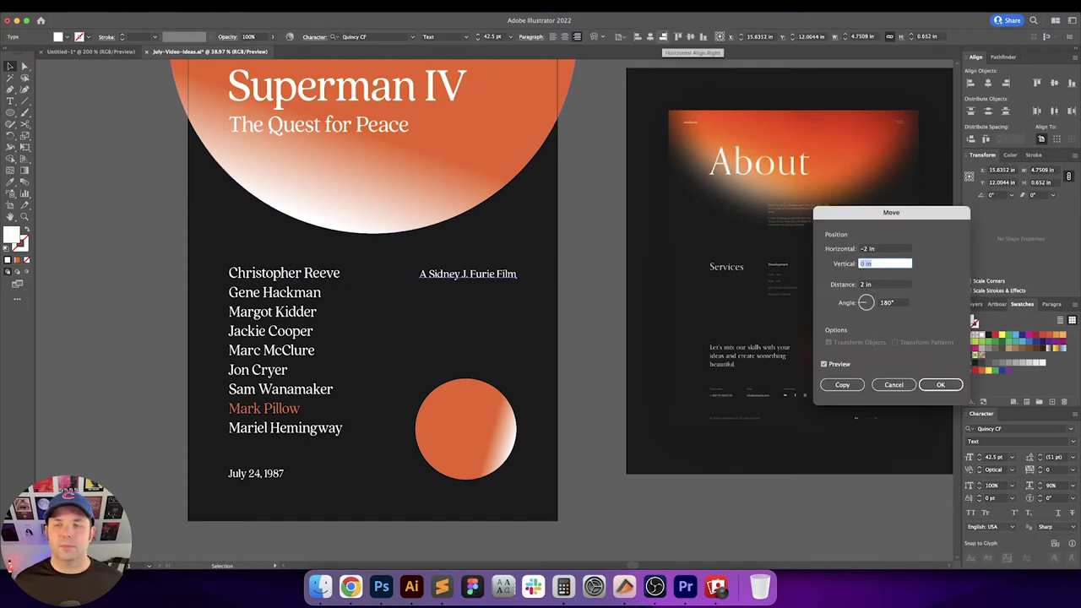
key(Return)
click(531, 321)
scroll(509, 259, down, 1)
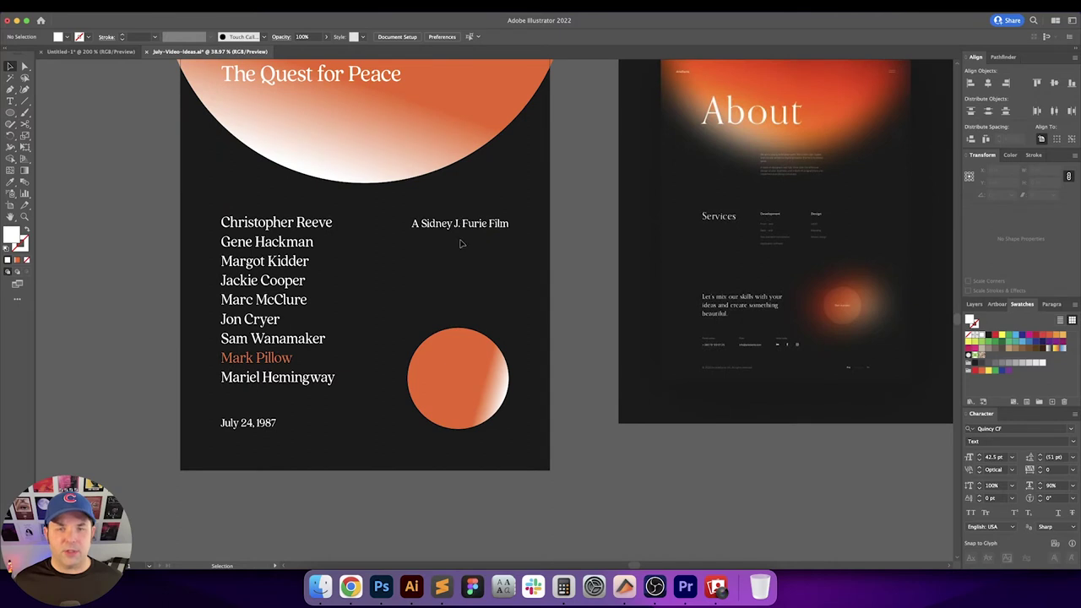
Distribute the large circle, film credit and small circle with equal vertical spacing
drag(552, 412, 412, 127)
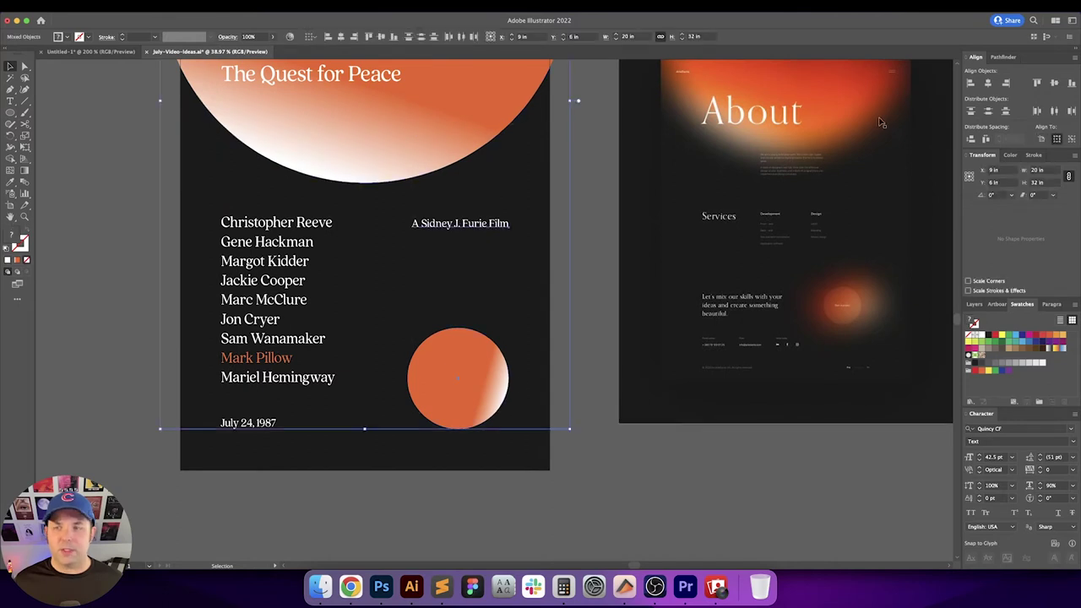
click(972, 139)
click(588, 264)
scroll(588, 265, up, 3)
scroll(588, 264, left, 2)
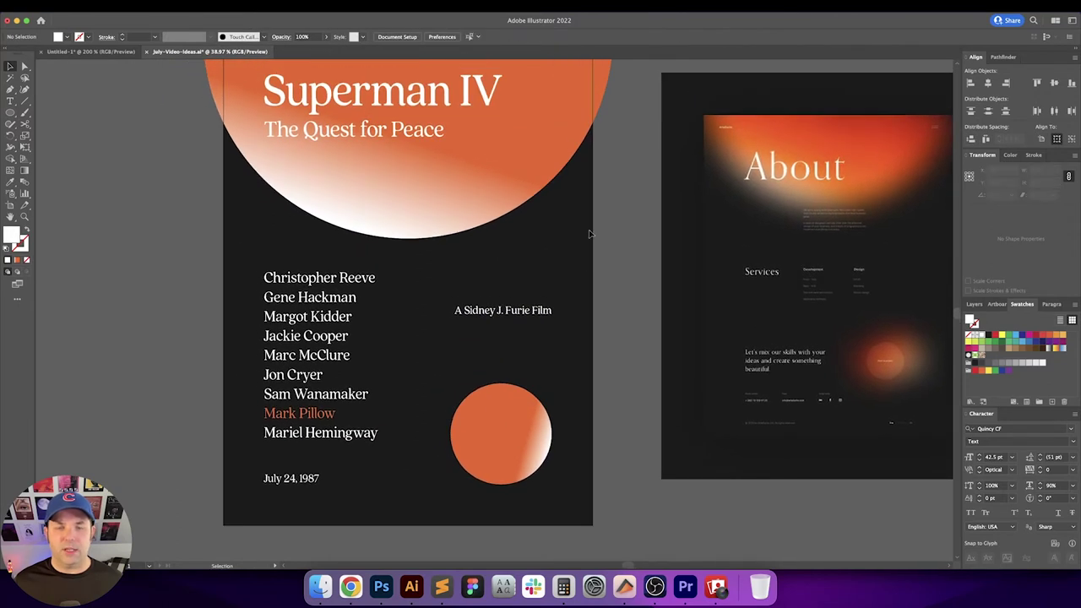
Move the film credit straight down to the level of the "July 24, 1987" line
drag(595, 284, 591, 239)
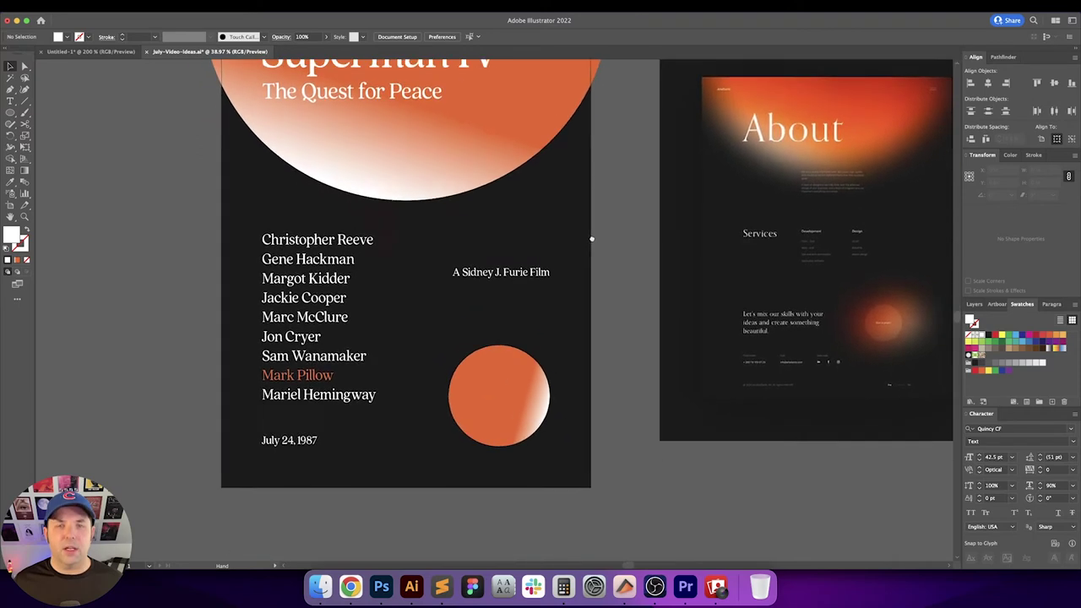
drag(504, 279, 504, 447)
click(580, 400)
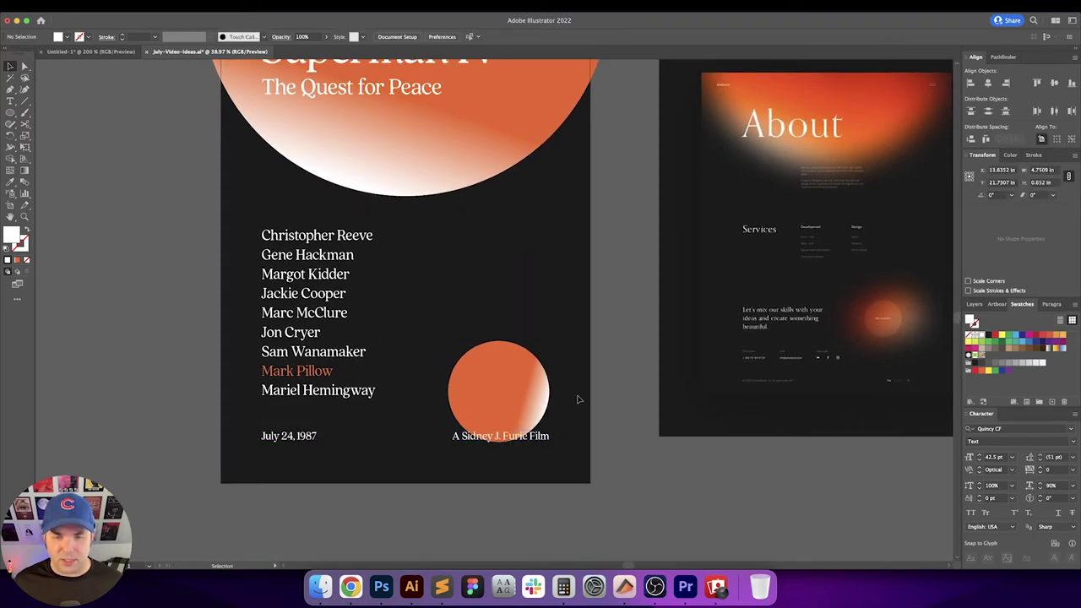
Duplicate the film credit straight up into the empty area above the small circle
scroll(591, 425, up, 2)
scroll(528, 329, up, 3)
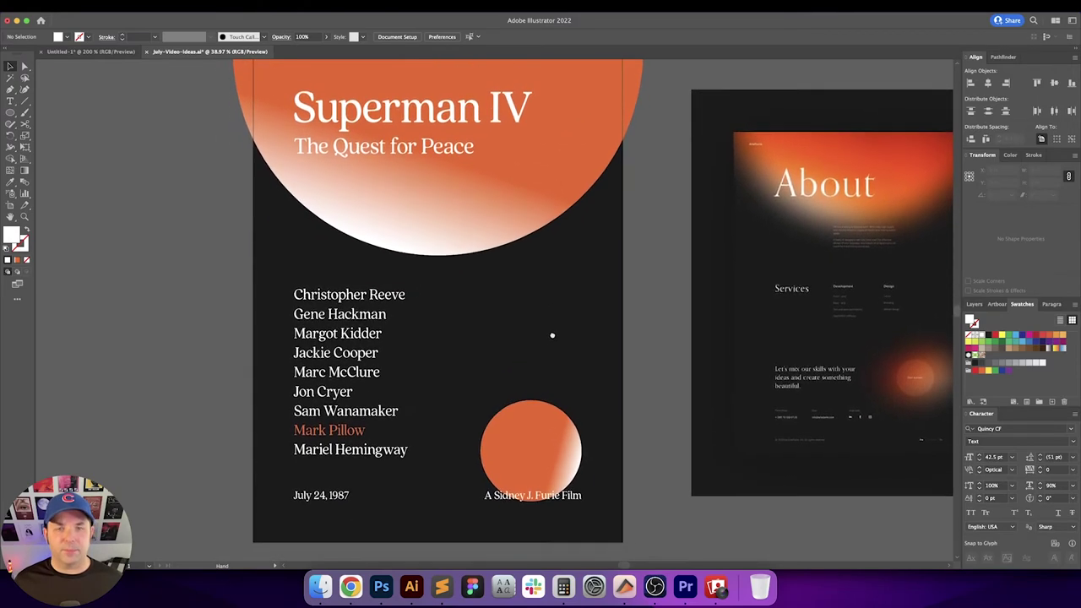
drag(518, 386, 521, 358)
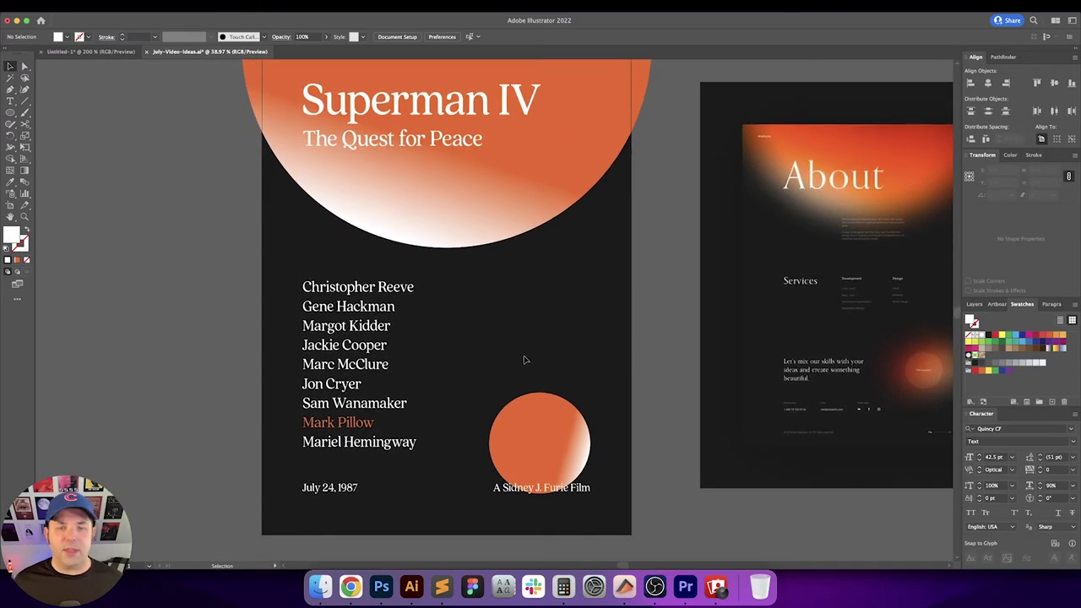
drag(527, 487, 527, 316)
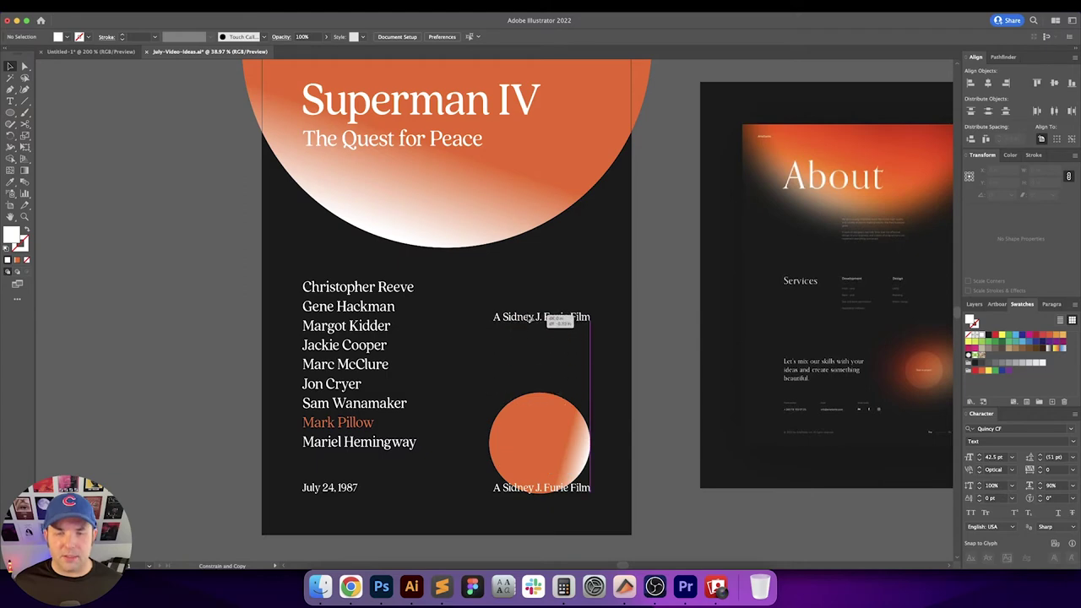
click(470, 386)
Switch to Chrome, find "quotes" on the film's IMDb page and open its full Quotes page
click(351, 588)
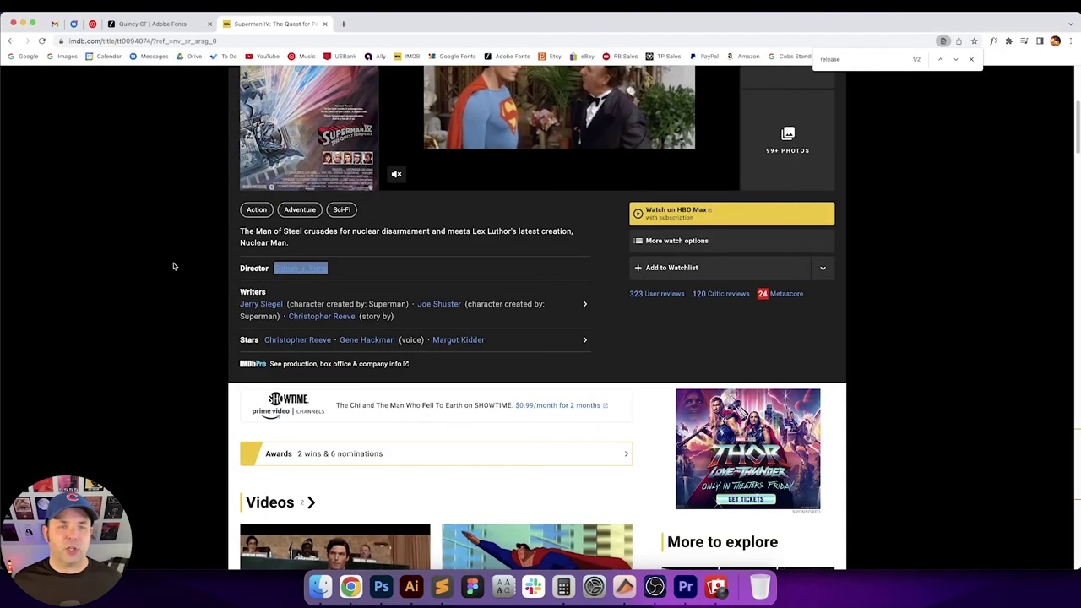
text(quotes)
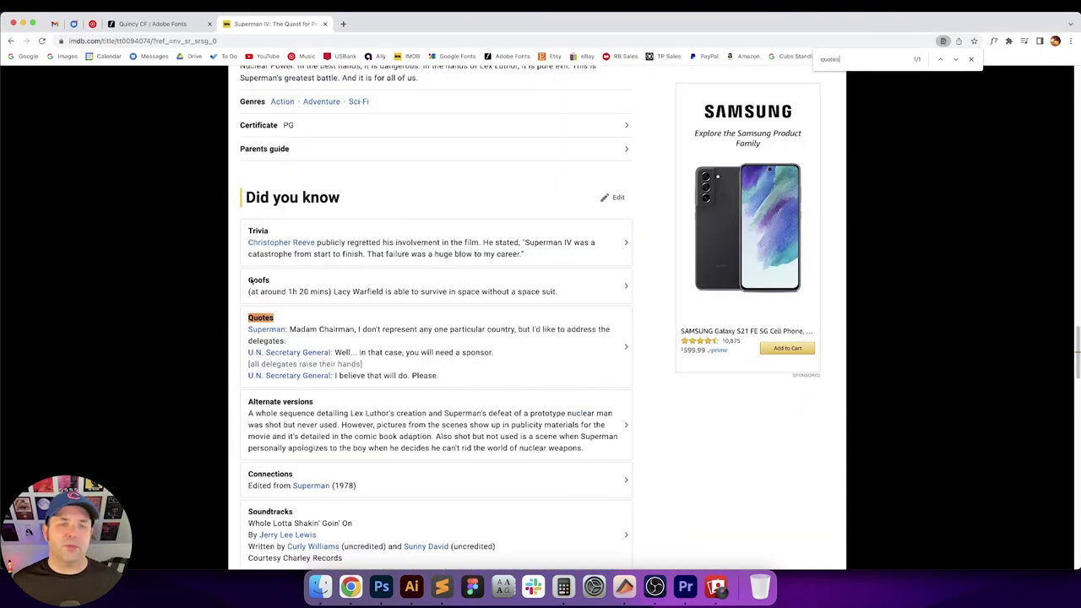
click(492, 328)
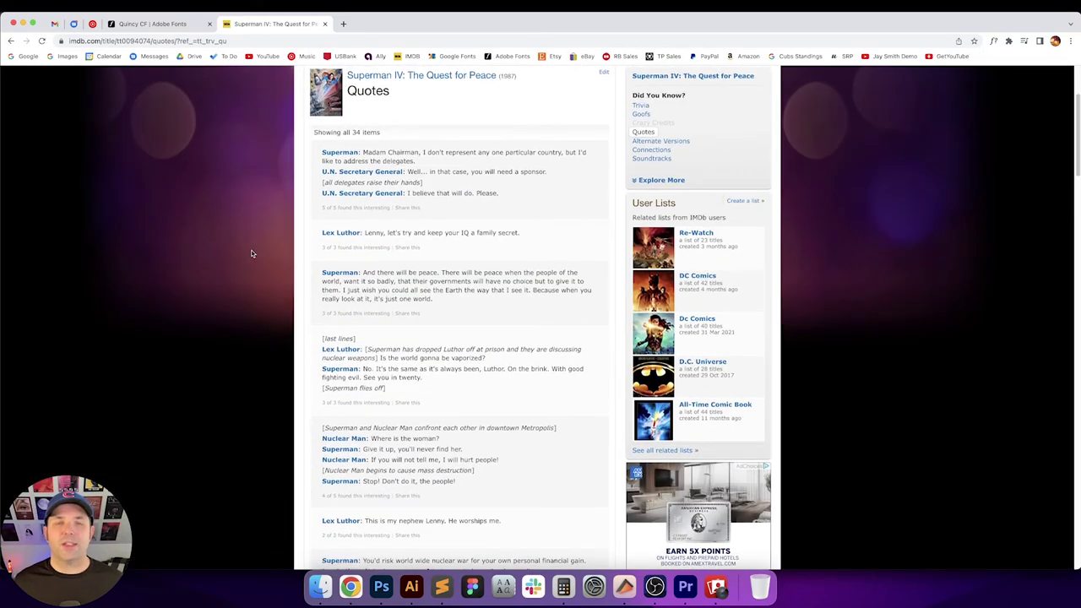
Browse the film's quotes and copy Lex Luthor's line "Nobody wants war. I just want to keep the threat alive."
scroll(250, 254, down, 2)
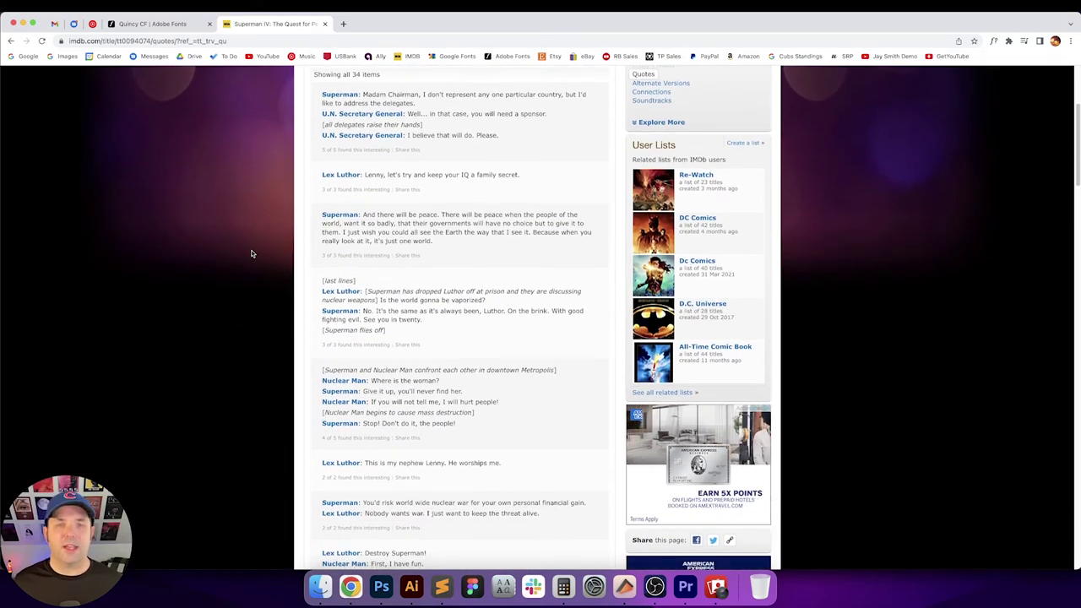
scroll(251, 253, down, 1)
scroll(251, 254, down, 3)
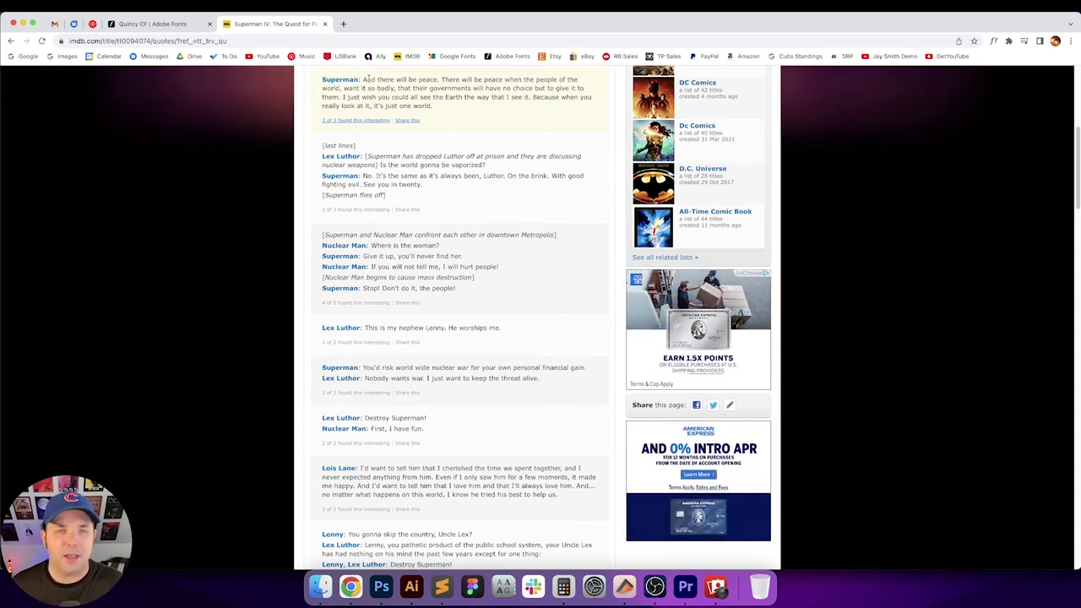
triple_click(365, 79)
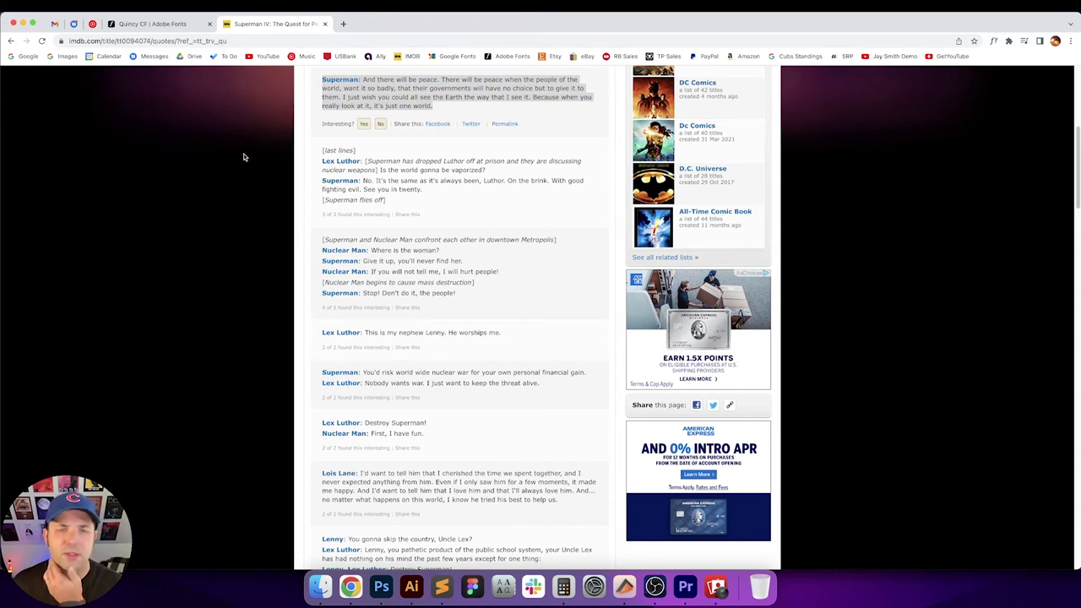
scroll(245, 156, down, 3)
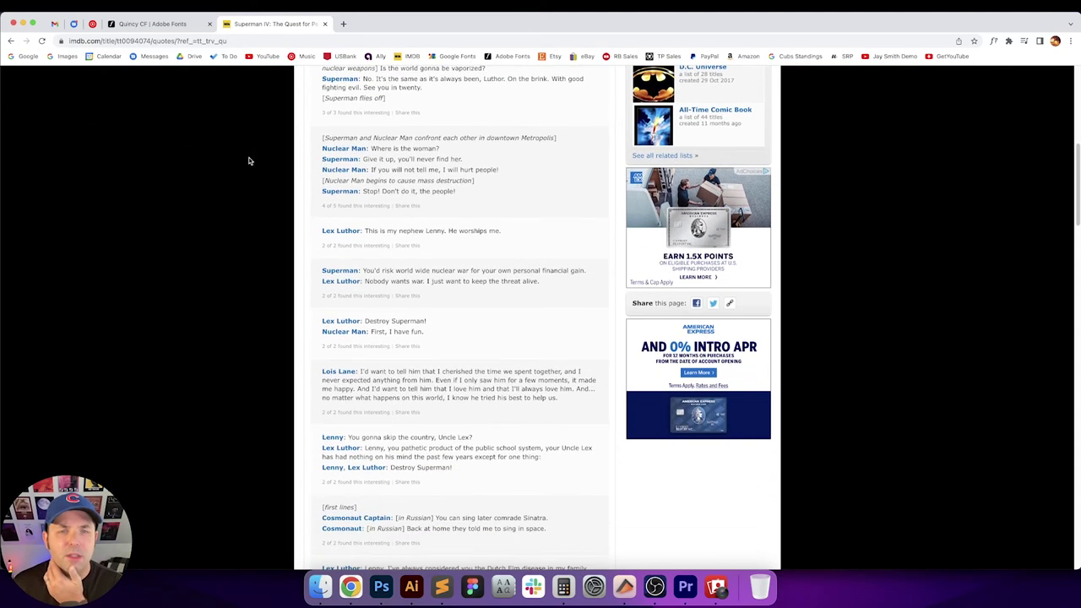
scroll(249, 160, down, 4)
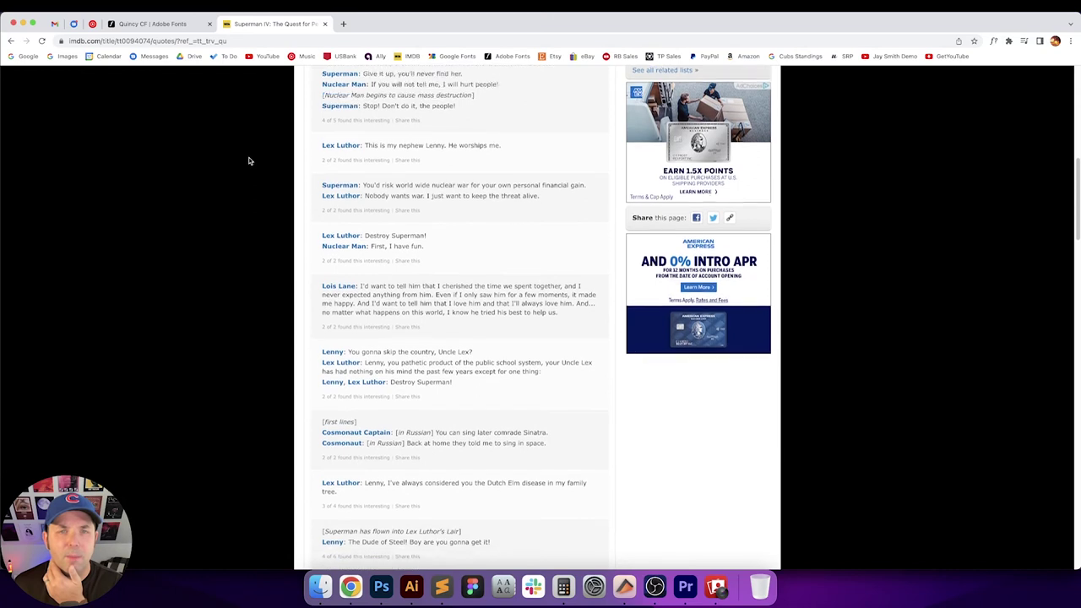
scroll(249, 161, down, 2)
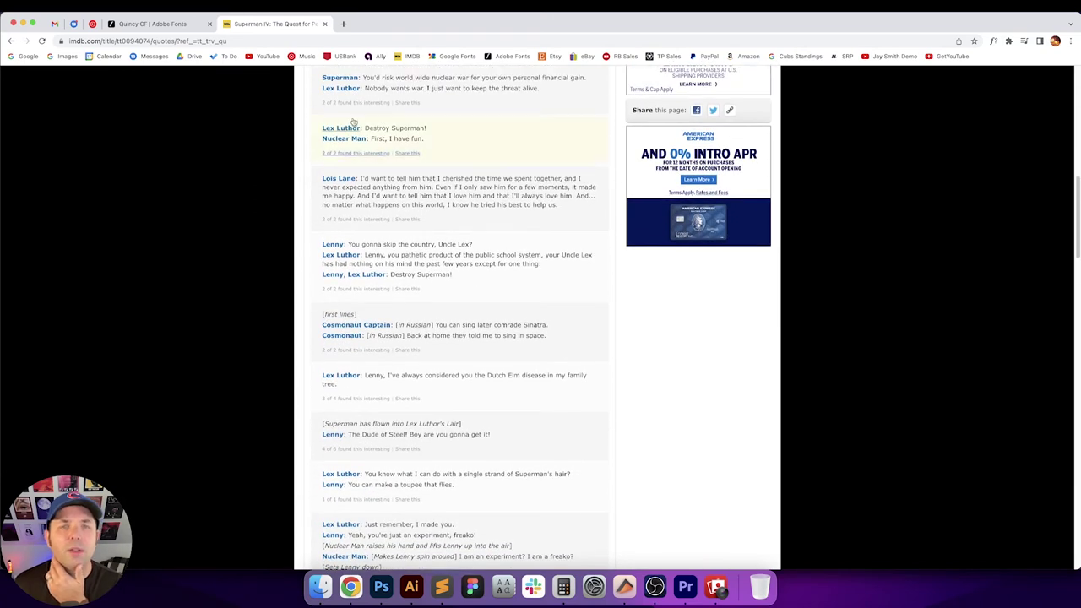
drag(365, 88, 520, 87)
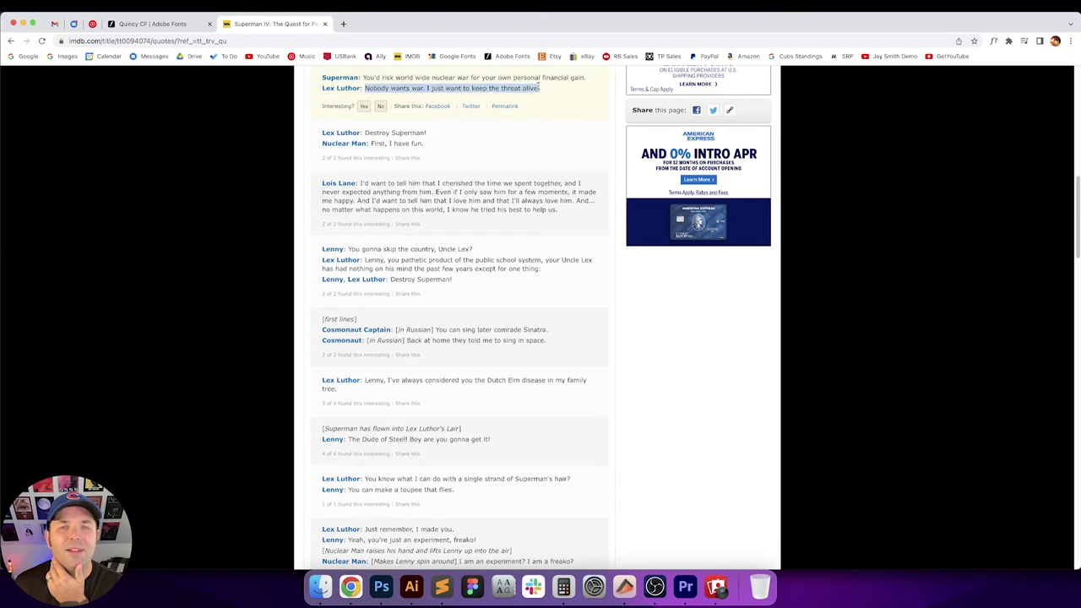
right_click(512, 83)
click(531, 107)
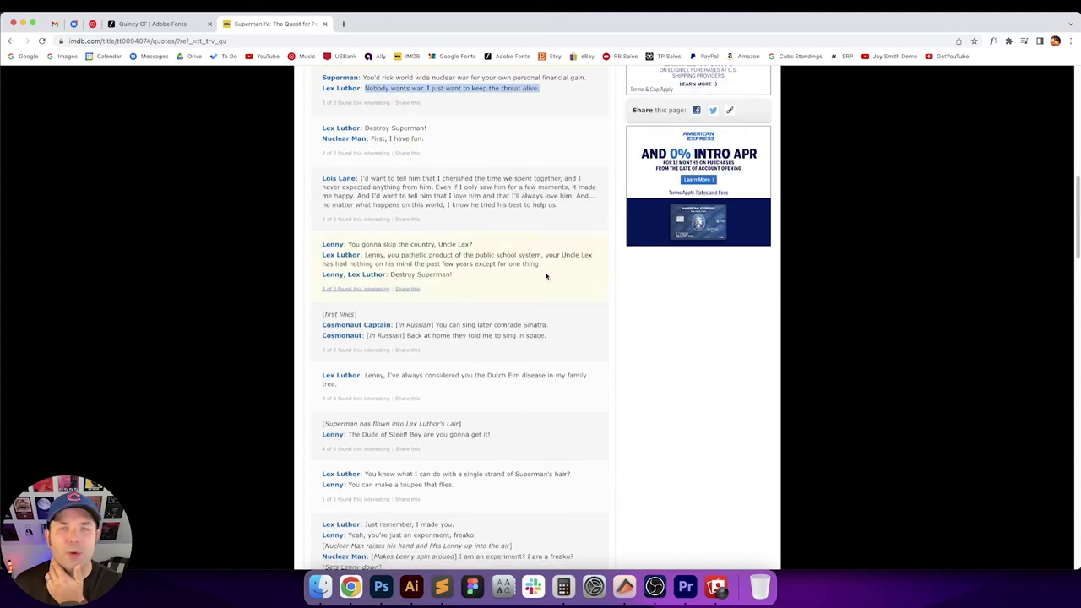
Switch to Illustrator and replace the upper film credit's text with the copied Lex Luthor quote
click(411, 587)
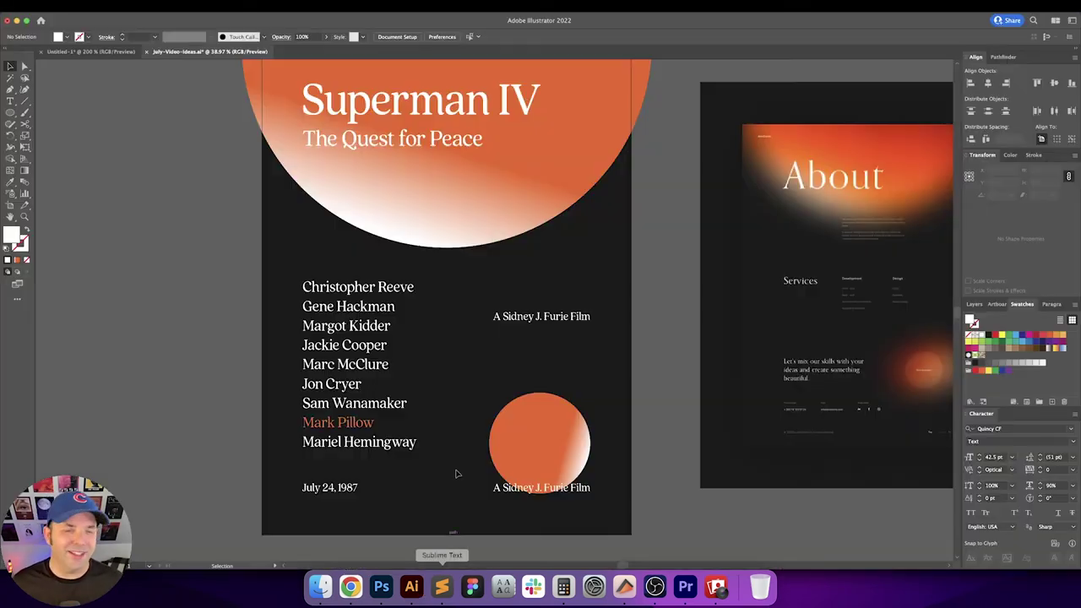
triple_click(516, 318)
key(super+v)
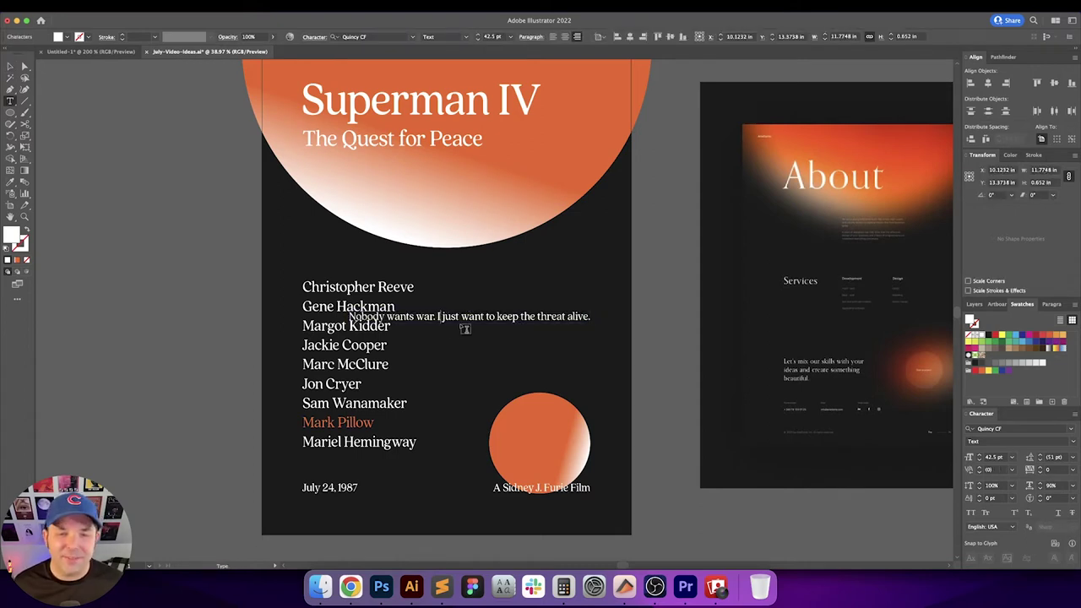
Break the quote into three lines: "Nobody wants war.", "I just want to keep" and "the threat alive."
key(BackSpace)
key(Return)
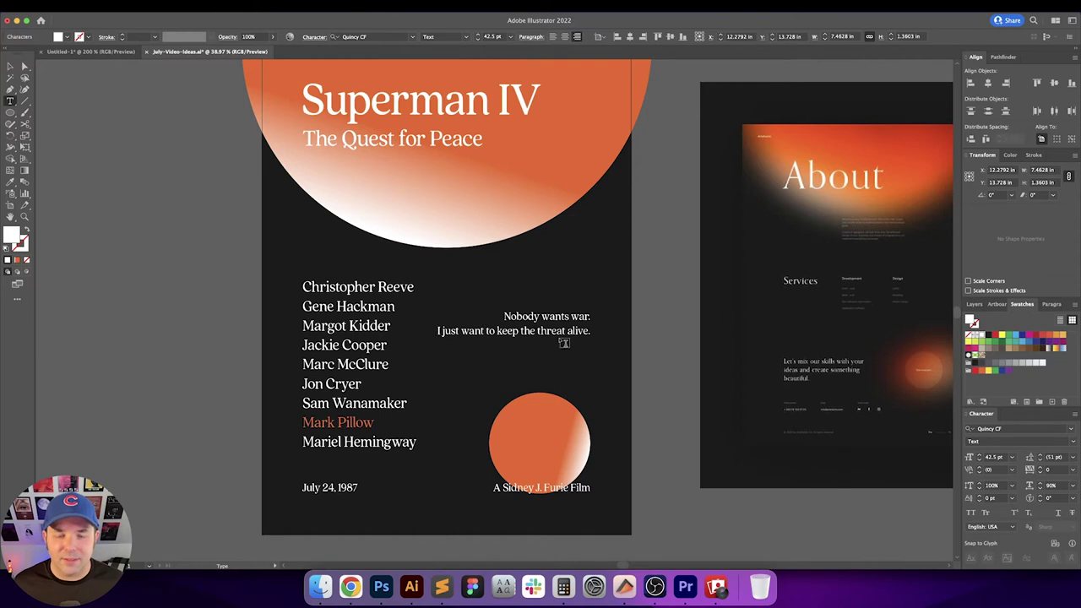
key(Escape)
click(617, 357)
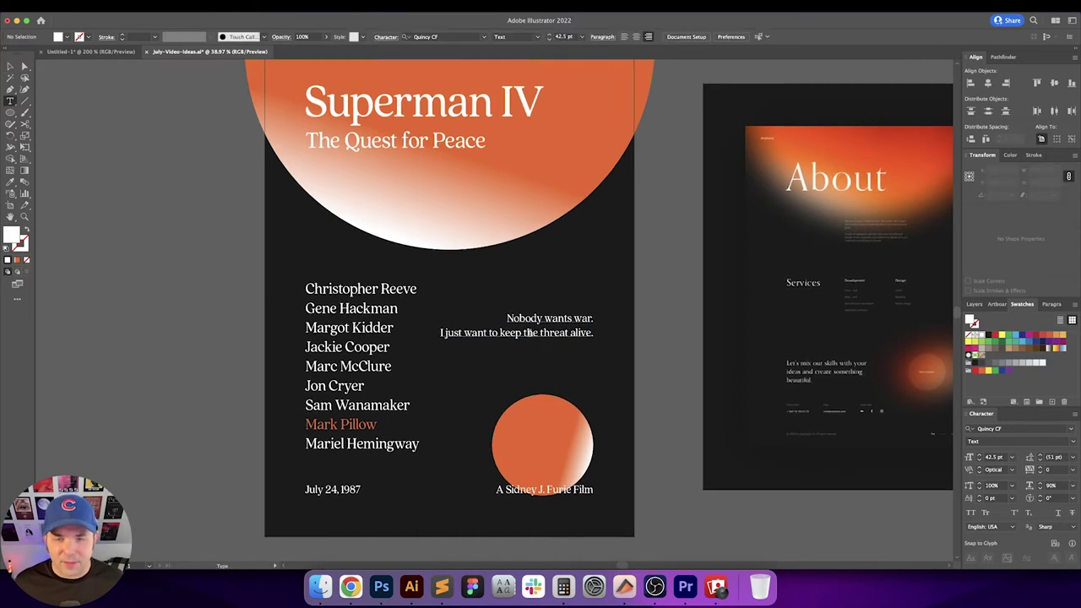
click(517, 332)
key(Return)
key(Escape)
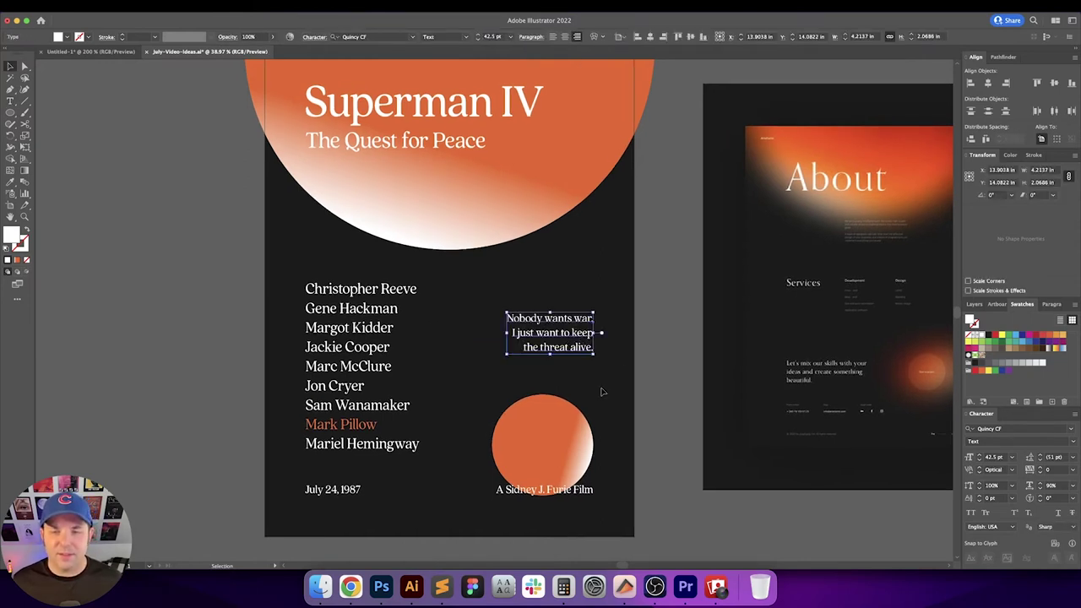
Distribute the vertical spacing so the quote sits evenly between the large and the small circle
click(602, 392)
click(571, 341)
drag(607, 423, 483, 219)
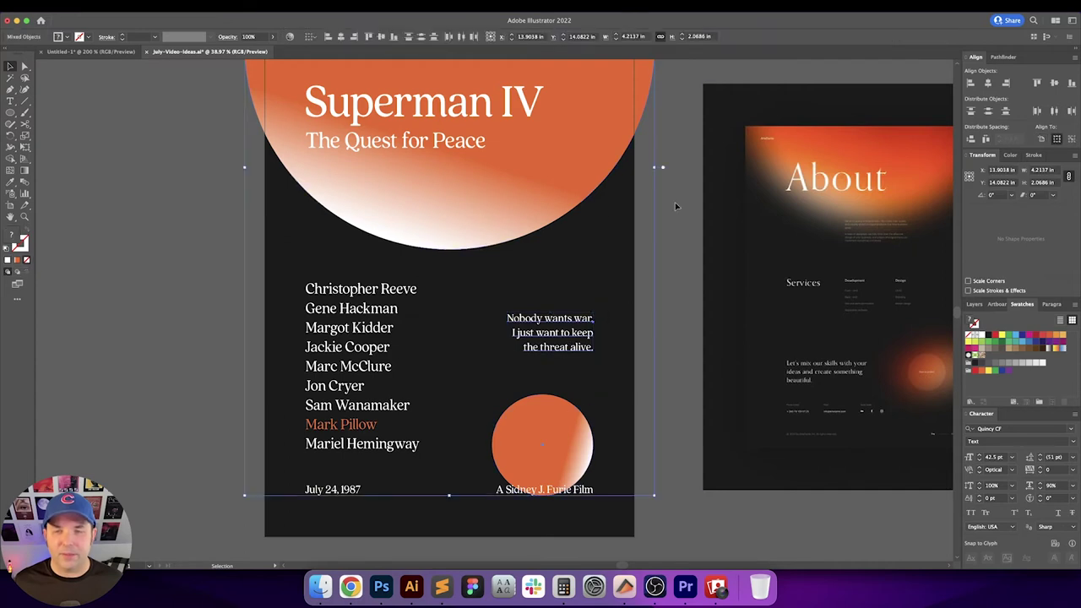
click(973, 140)
click(641, 323)
drag(655, 283, 661, 299)
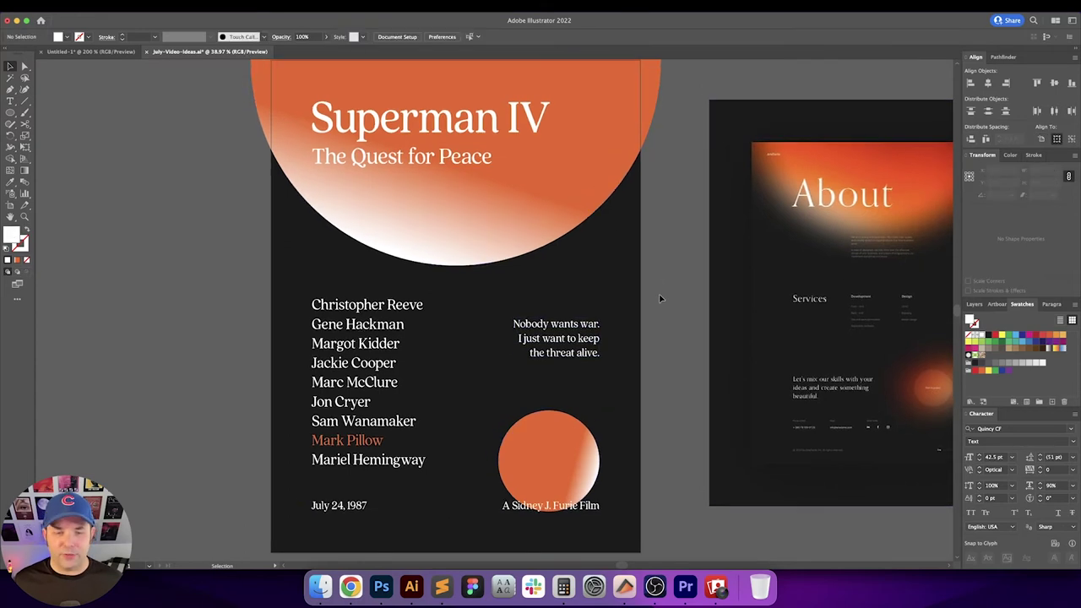
Copy both gradient circles, switch to Photoshop and paste them into the blank Untitled-1 document as a Smart Object
drag(655, 245, 468, 297)
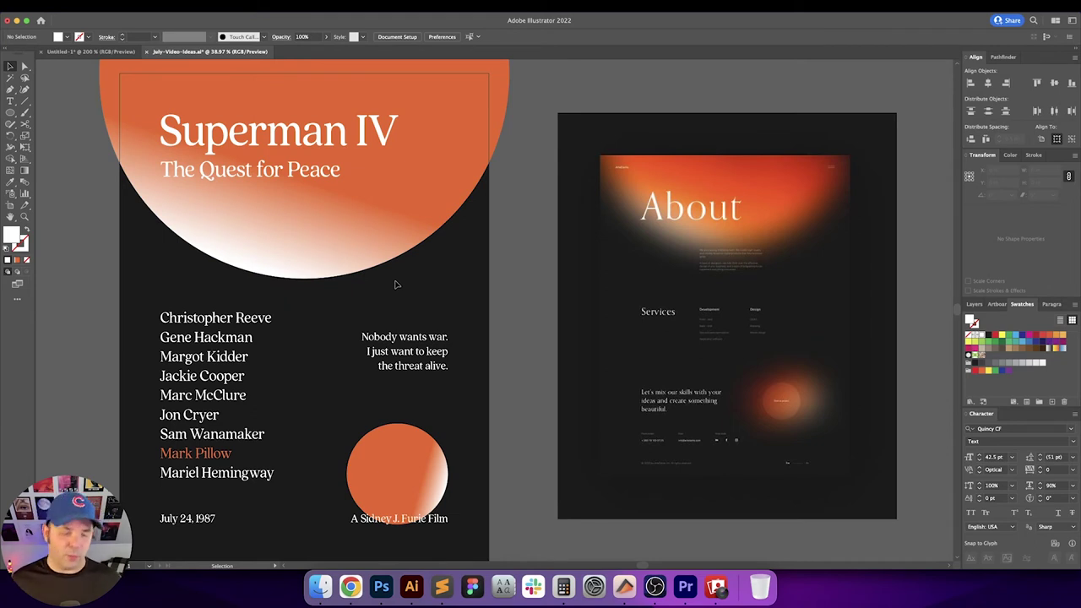
scroll(496, 293, down, 1)
scroll(496, 293, left, 1)
click(439, 210)
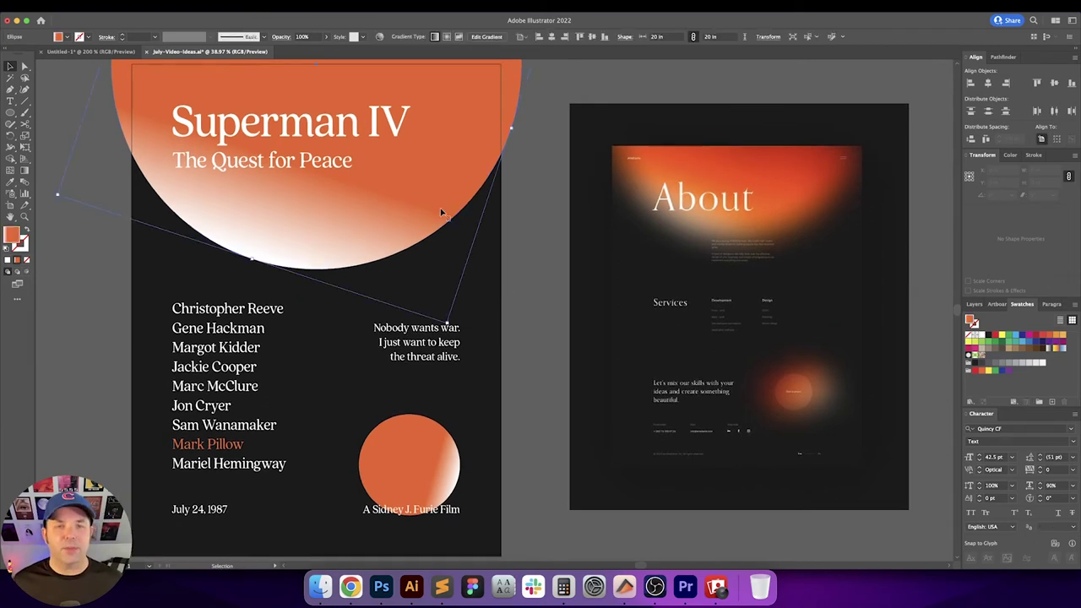
shift+click(422, 469)
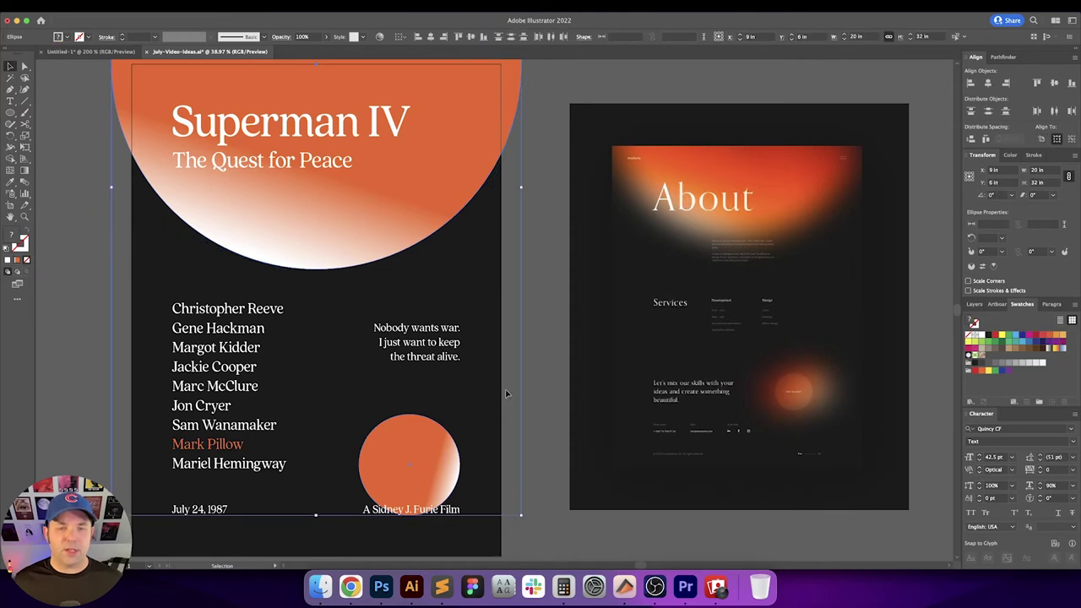
click(386, 591)
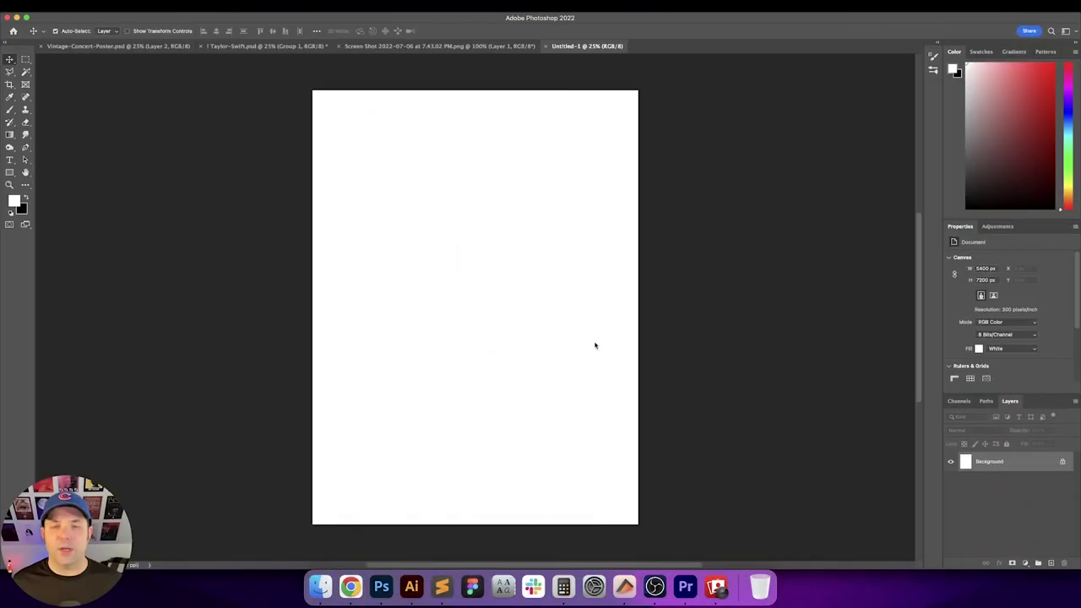
key(super+v)
click(513, 276)
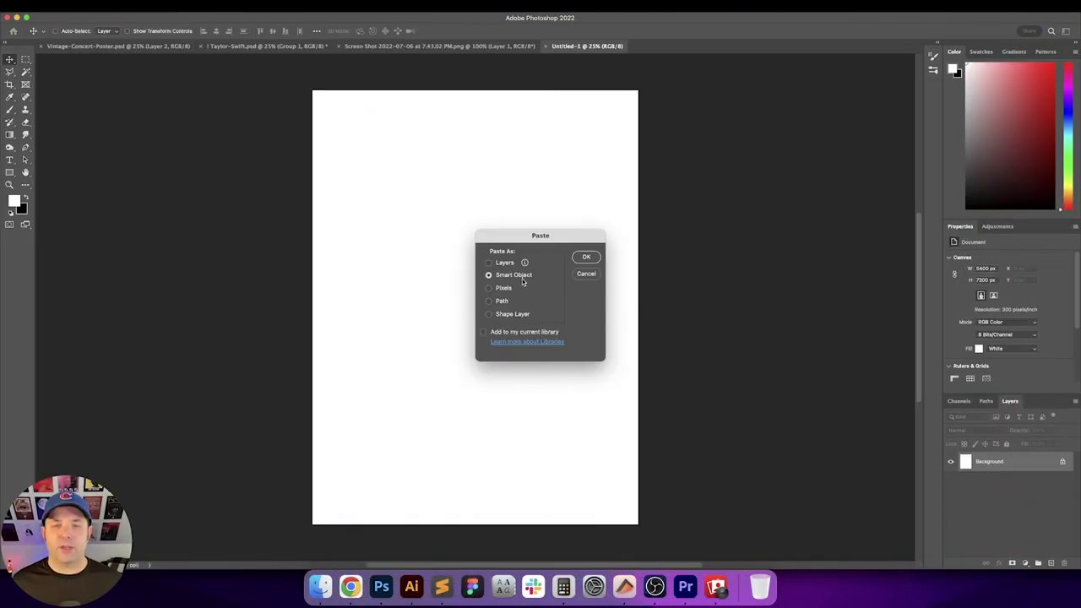
key(Return)
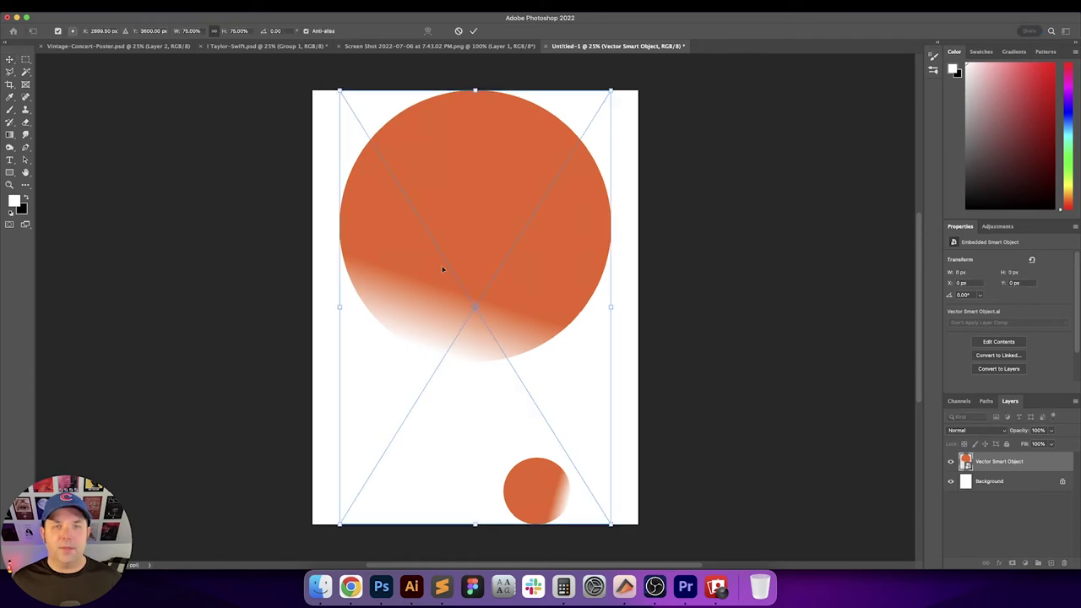
Scale the pasted circles to 100% and move them straight up until the small circle is fully on the canvas
click(191, 30)
text(100)
key(Return)
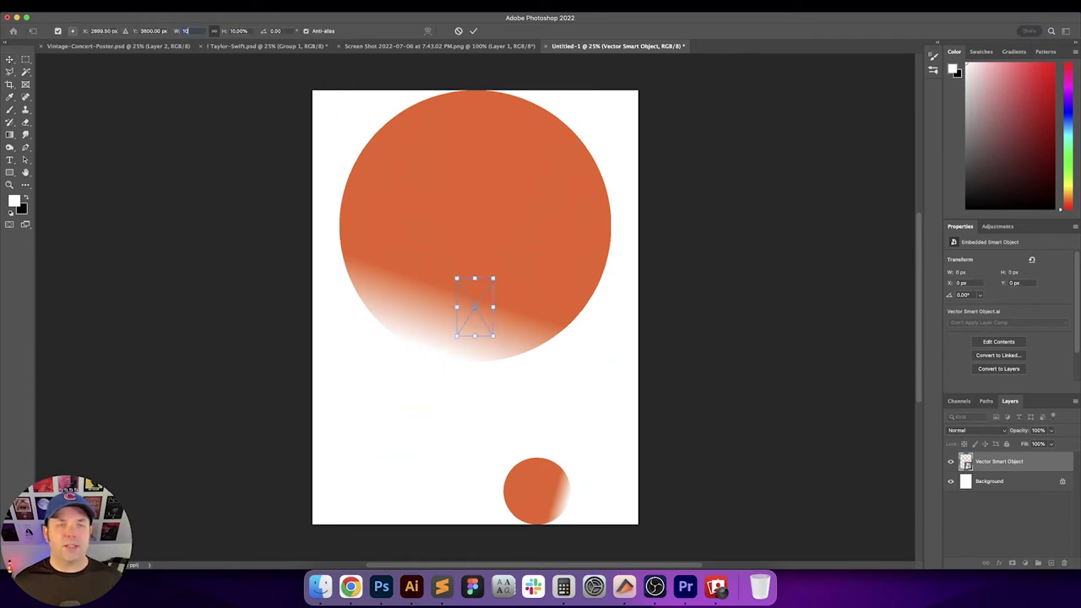
key(Return)
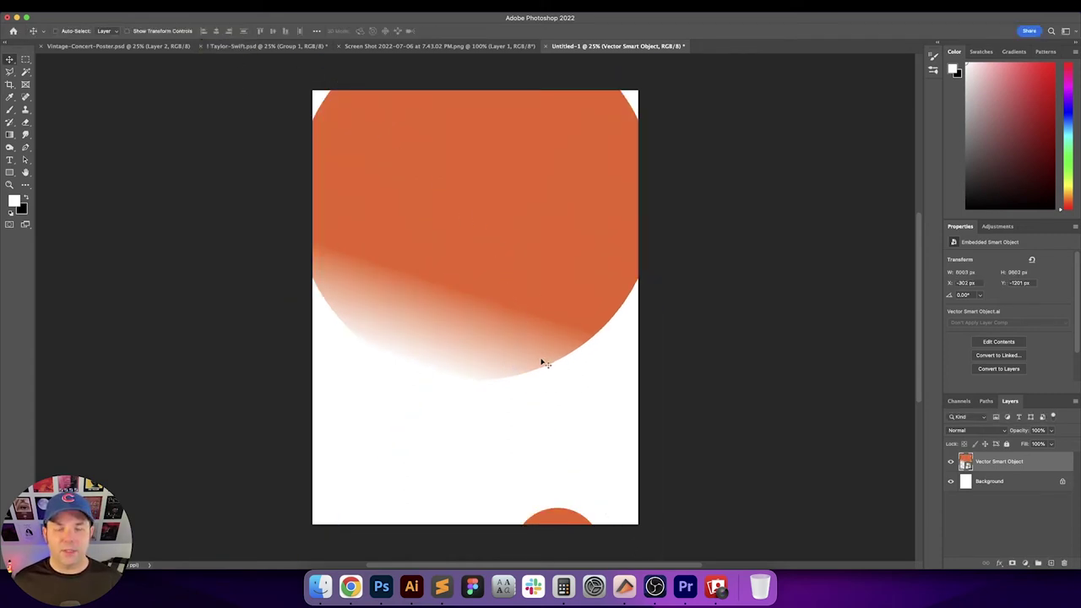
drag(545, 363, 527, 272)
Create a guide layout with 2.125 in margins on all four sides of the canvas
click(260, 6)
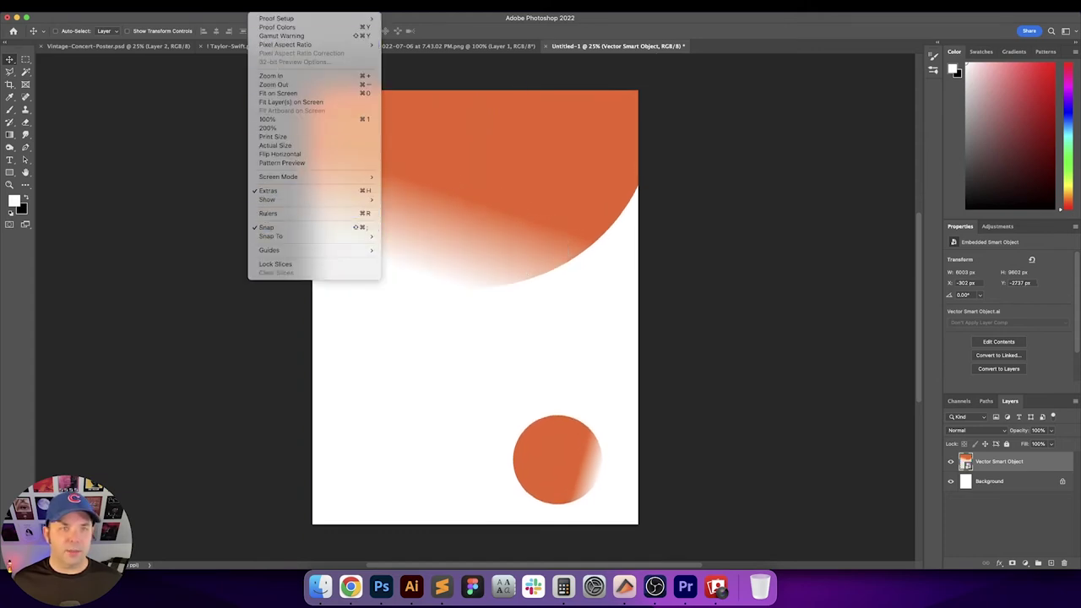
mouse_move(307, 249)
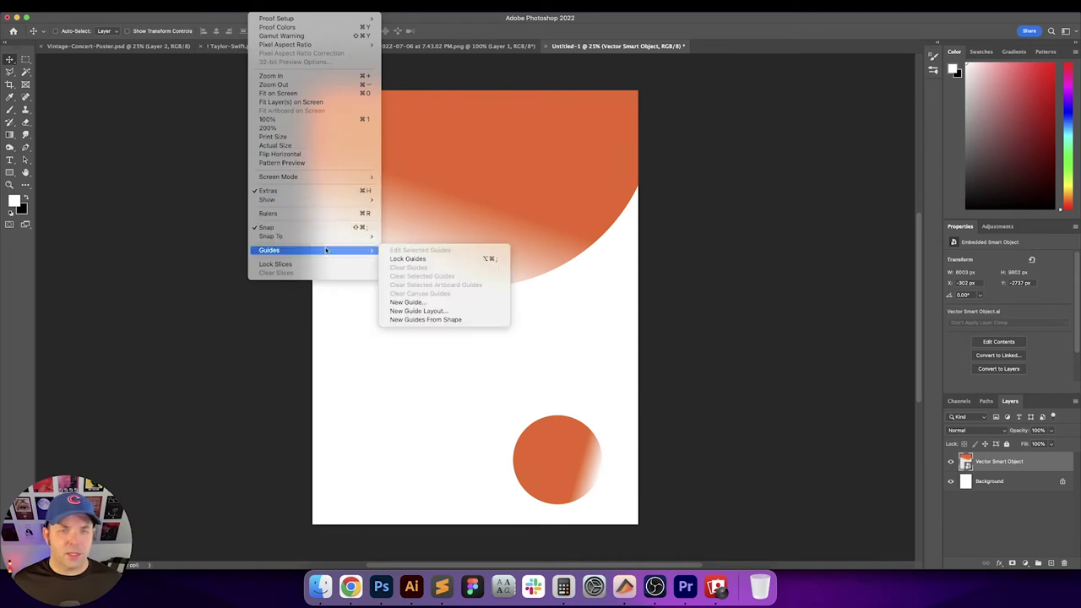
click(429, 310)
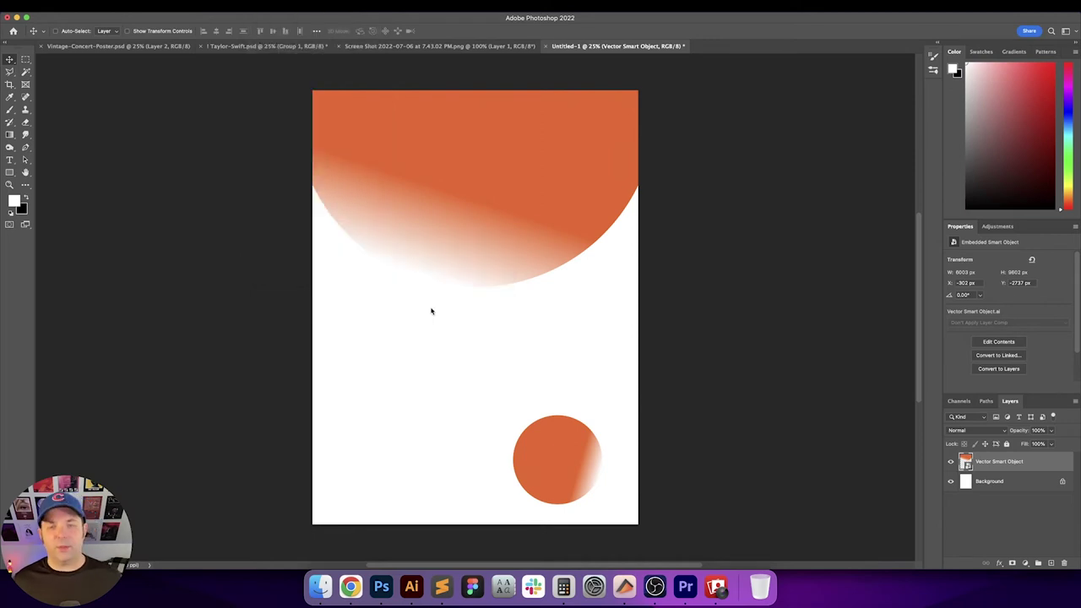
text(2)
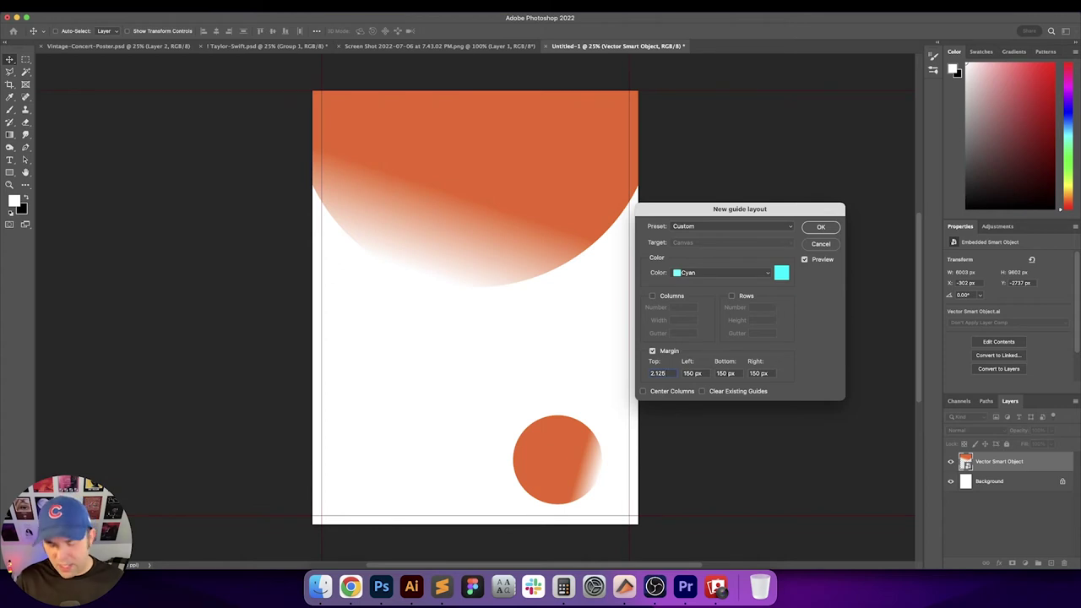
text(.125)
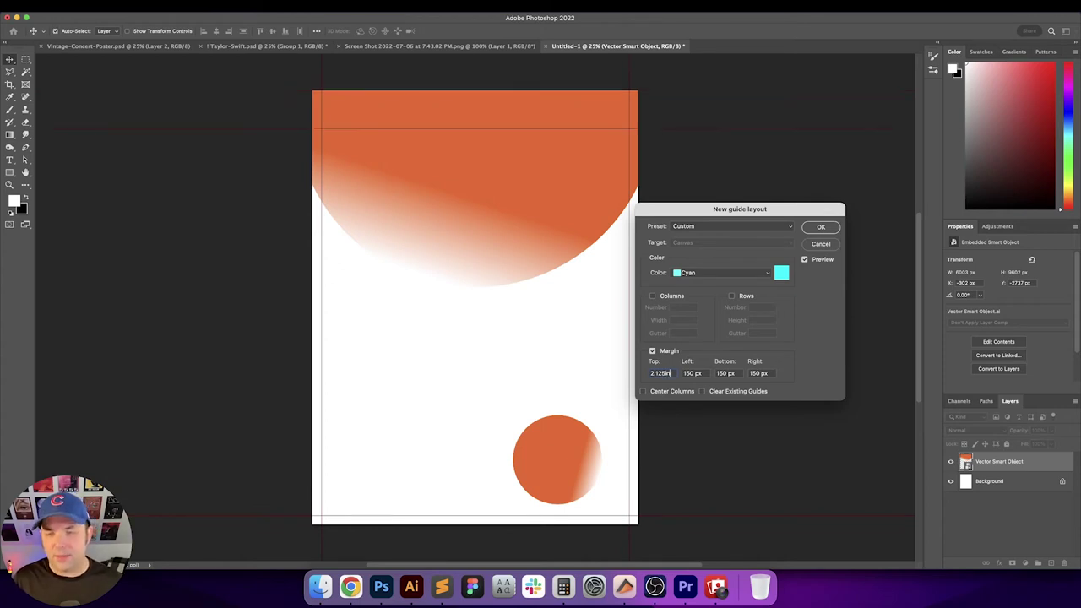
key(Tab)
text(2.125)
key(Tab)
text(2.125)
key(Tab)
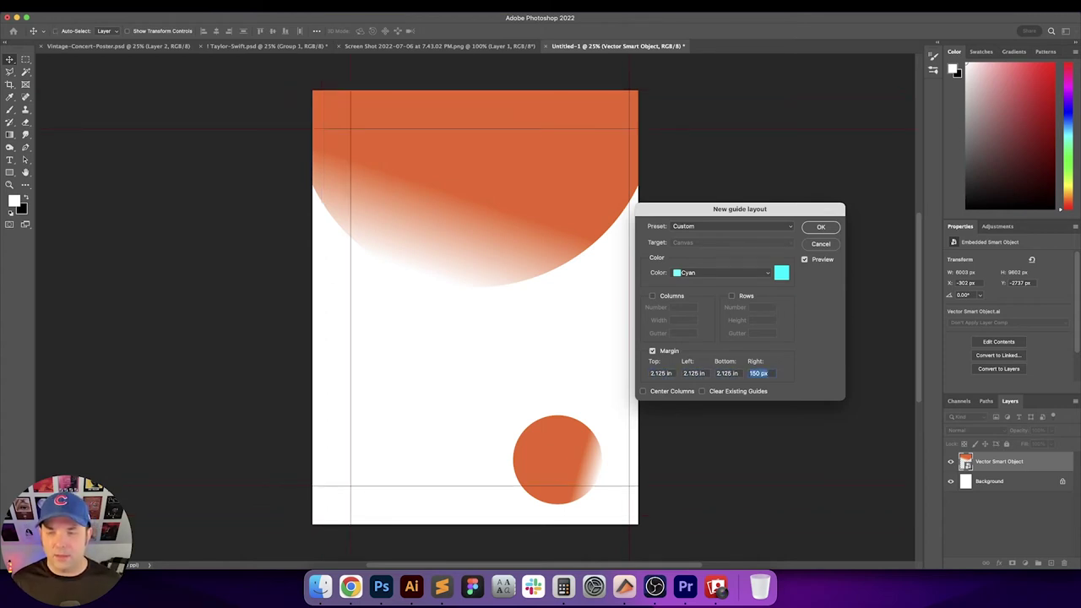
text(2.125in)
key(Return)
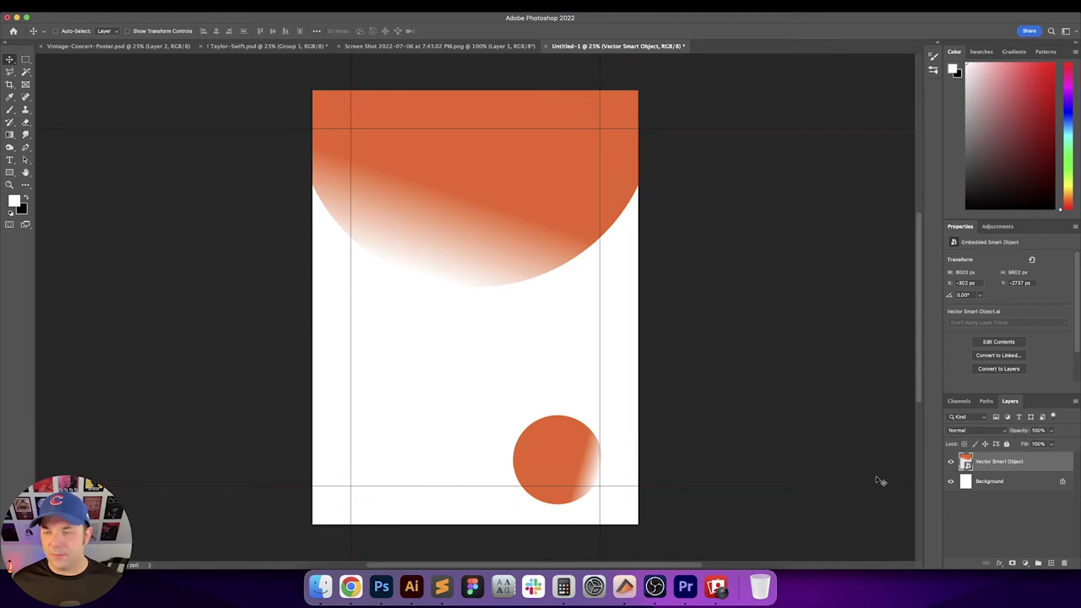
Add a Solid Color fill layer in #181818 directly above the Background layer
click(1038, 486)
click(1025, 562)
click(1031, 345)
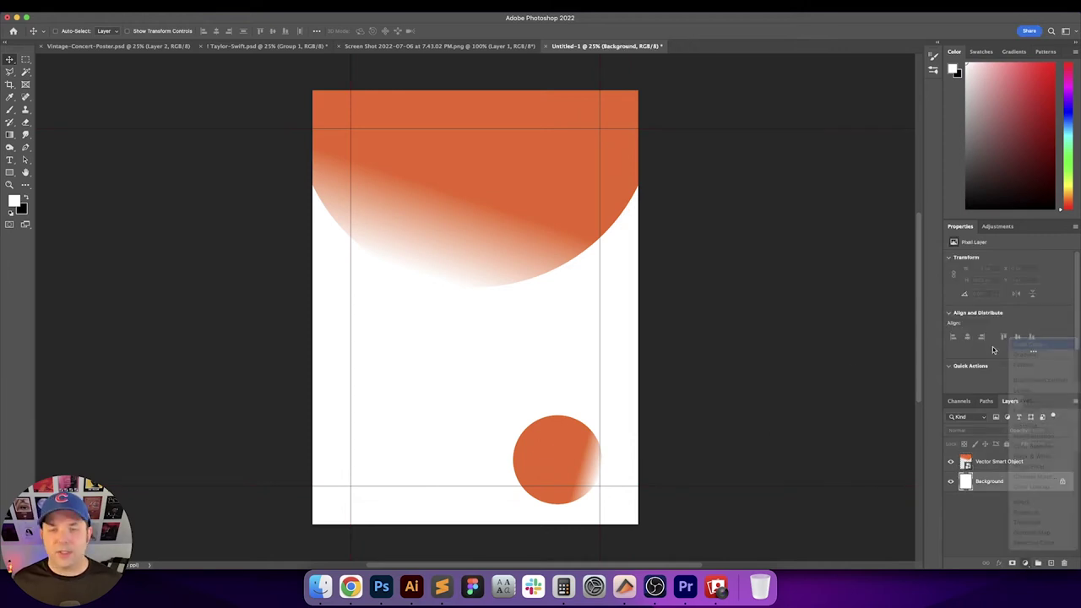
drag(731, 378, 648, 368)
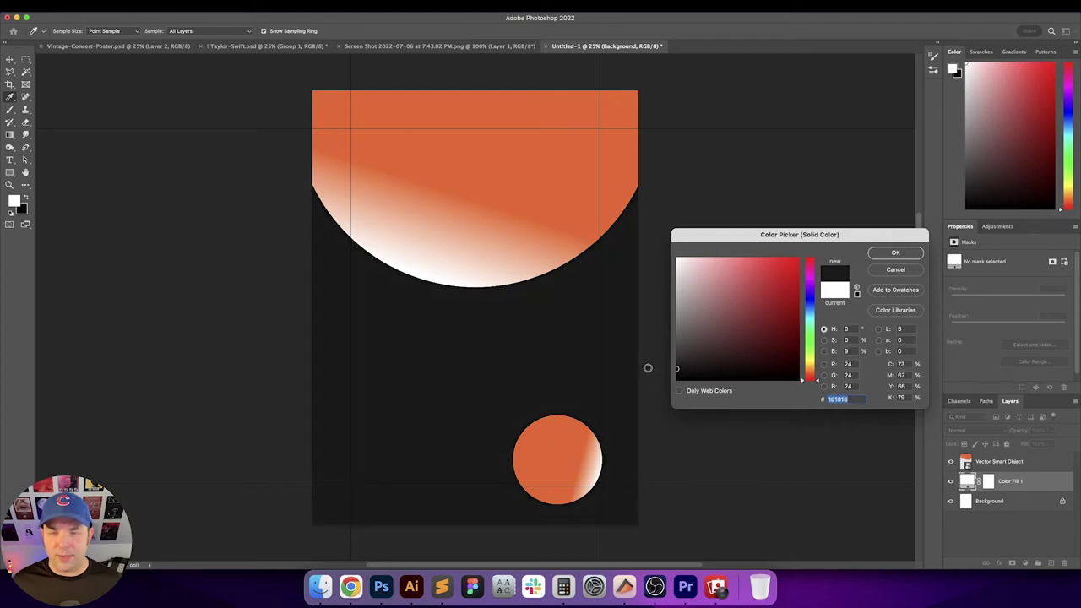
key(Return)
Switch to Illustrator, unlock everything, and copy the hex code of the poster's dark background rectangle
click(411, 586)
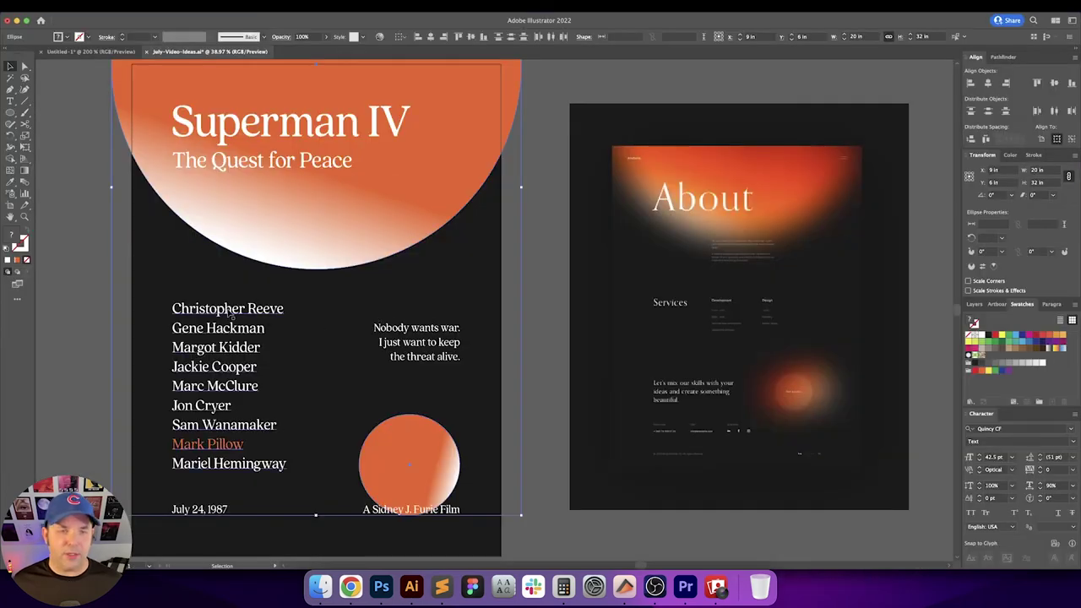
click(401, 301)
click(118, 7)
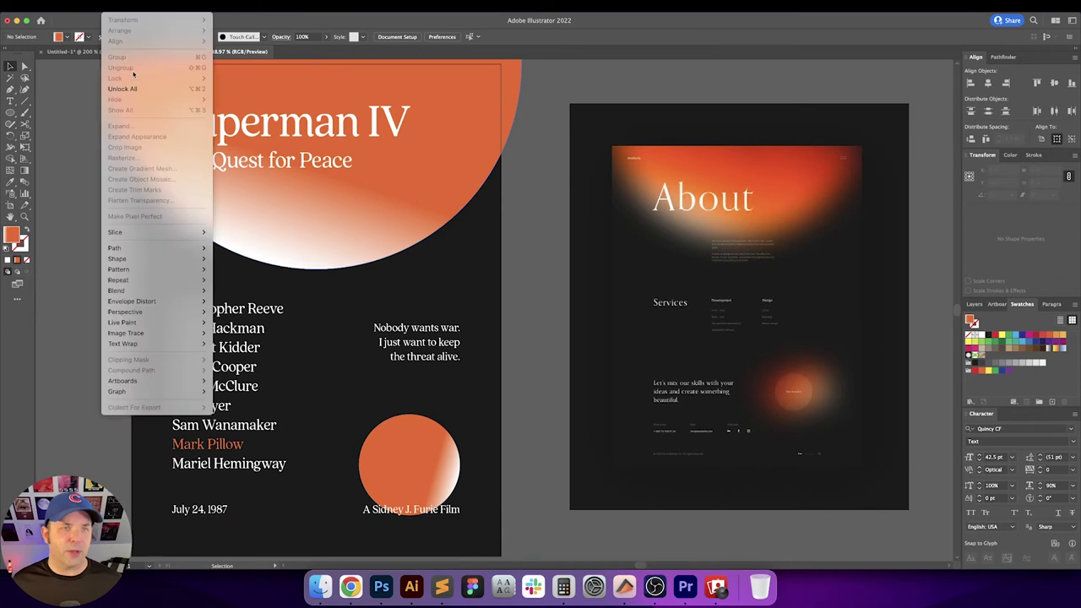
click(123, 89)
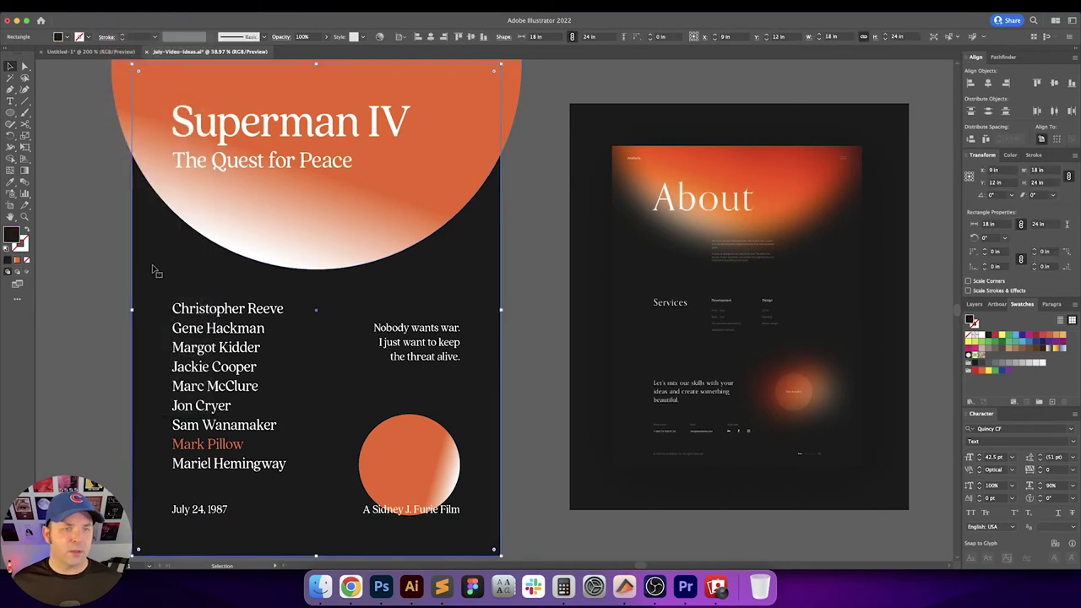
double_click(10, 236)
key(Return)
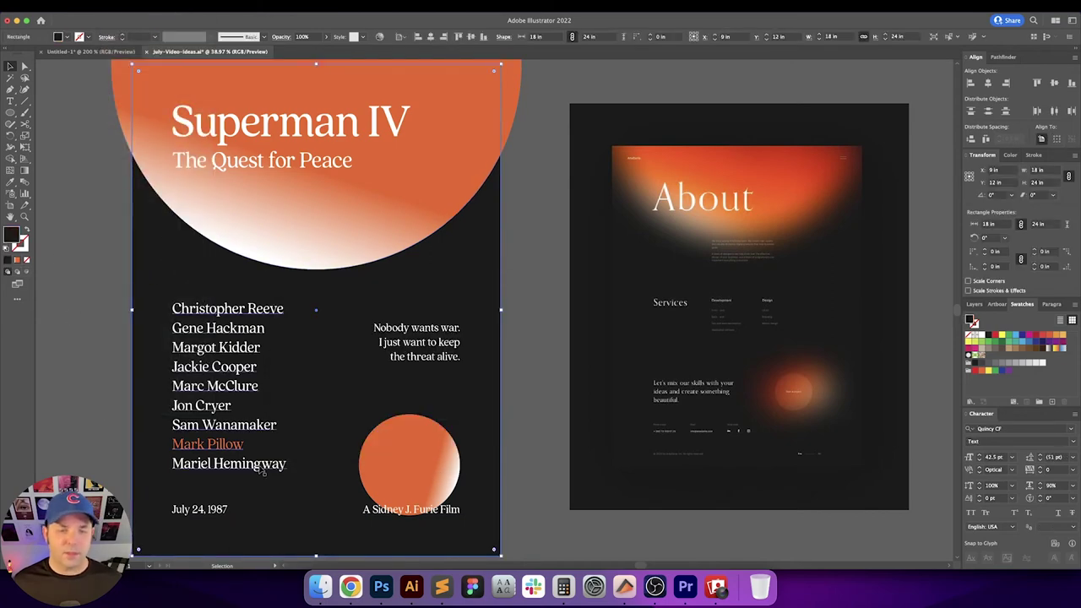
Switch to Photoshop and change the Solid Color fill layer to #1b1b1b
click(380, 586)
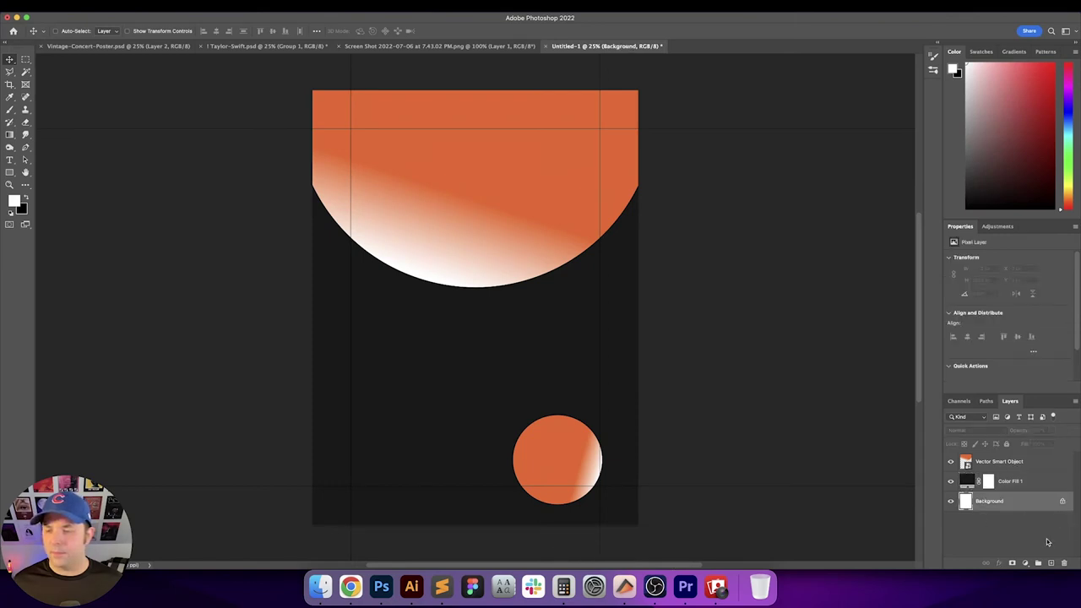
click(977, 481)
double_click(967, 481)
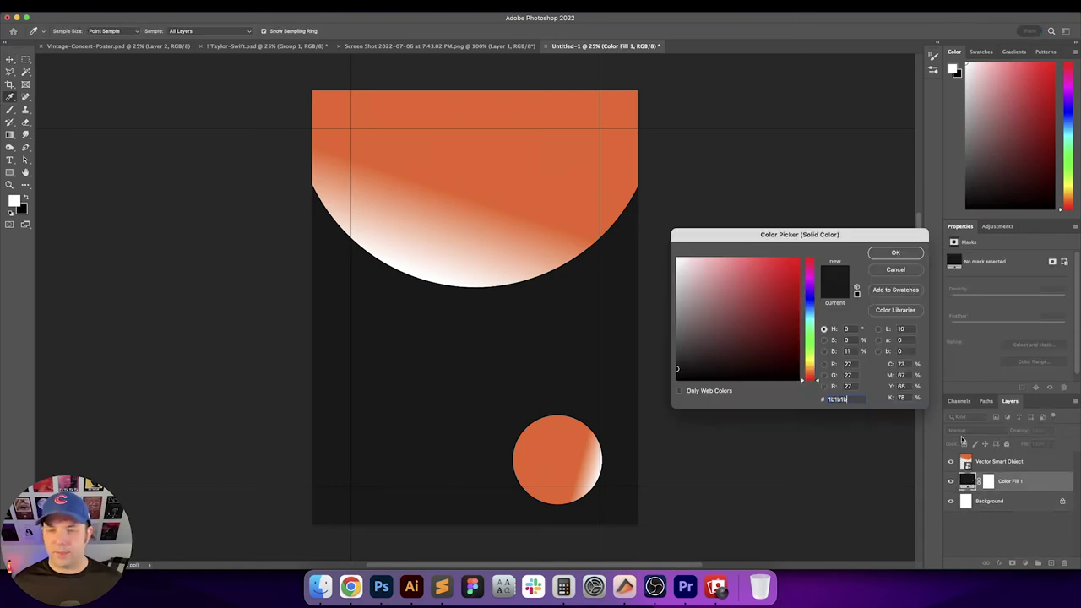
key(Return)
Hide the guides and apply a Gaussian Blur with a 200-pixel radius to the circles' Smart Object
mouse_move(704, 349)
mouse_down()
mouse_move(717, 394)
mouse_move(718, 353)
mouse_up()
click(1051, 466)
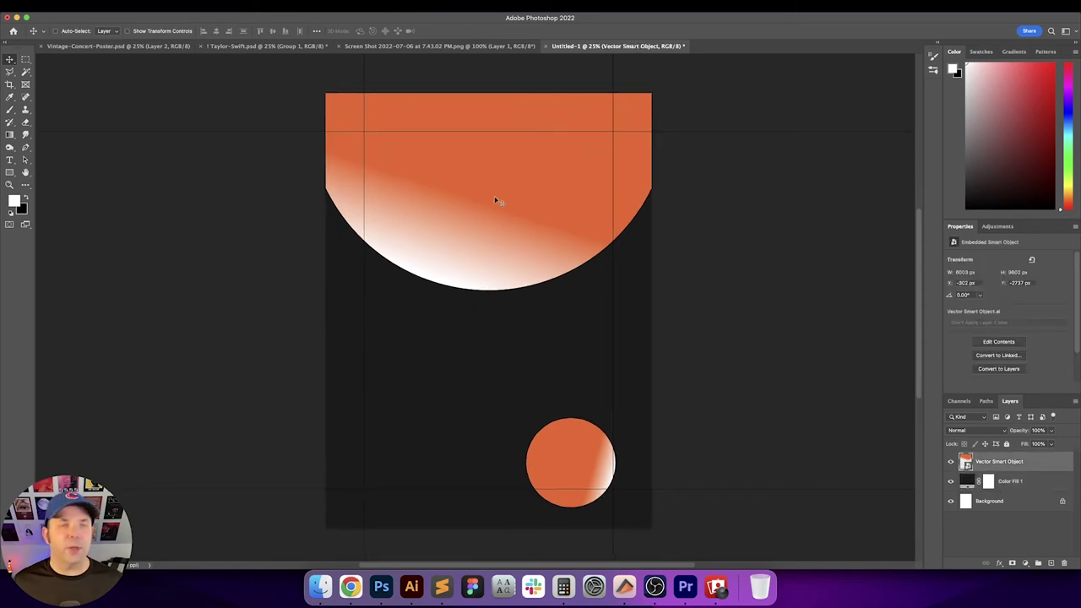
key(super+semicolon)
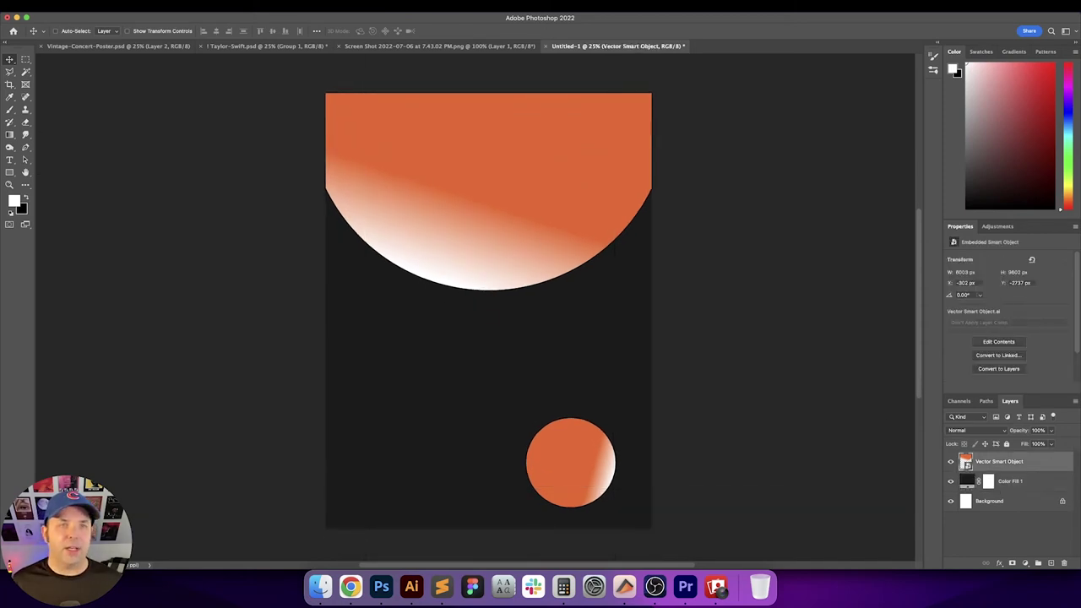
click(225, 7)
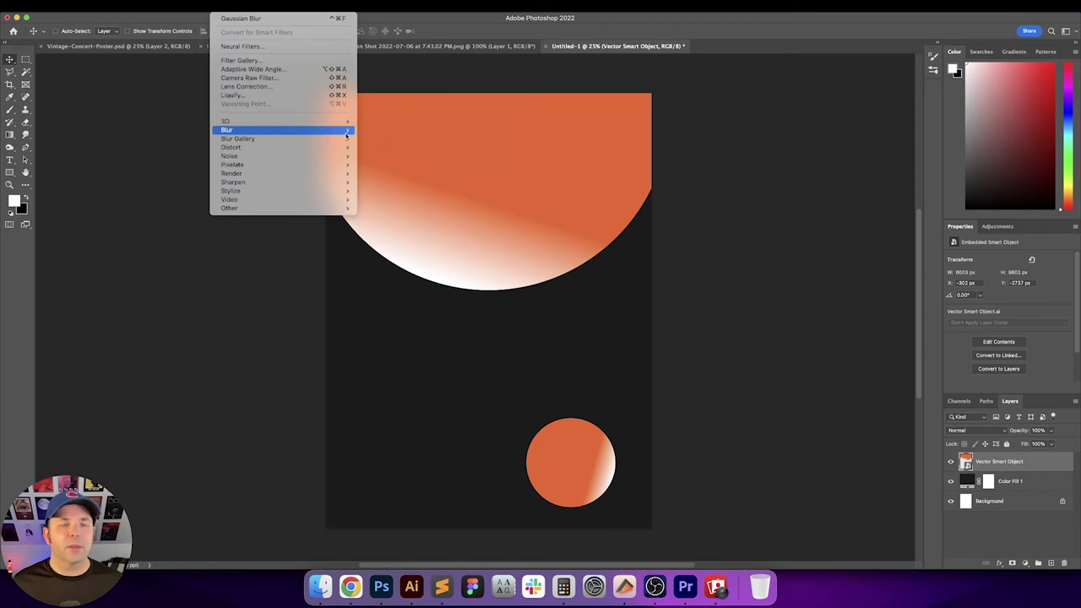
mouse_move(345, 130)
click(387, 164)
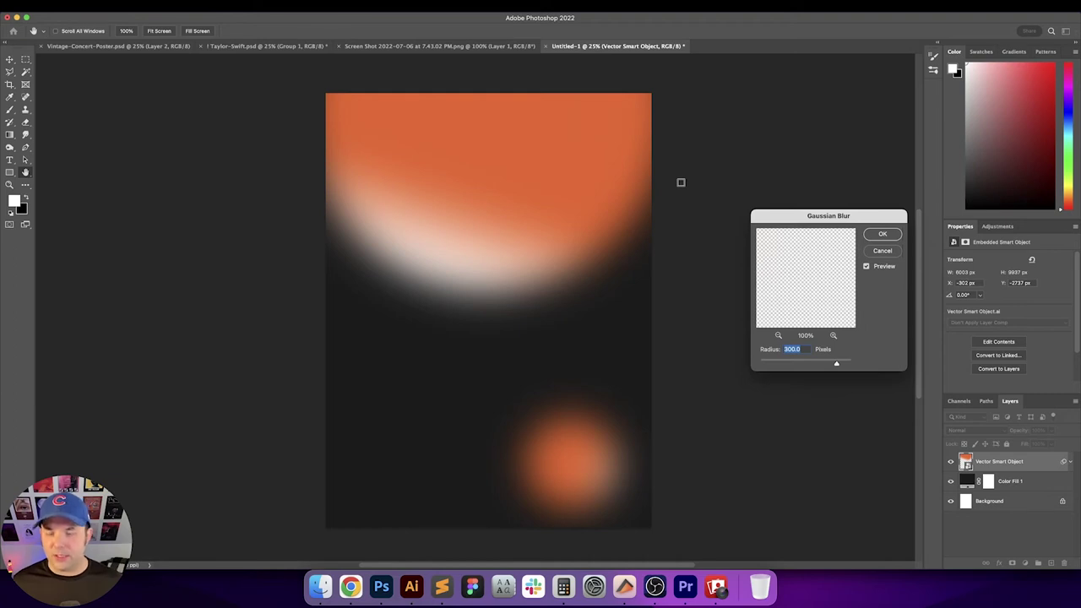
text(200)
key(Tab)
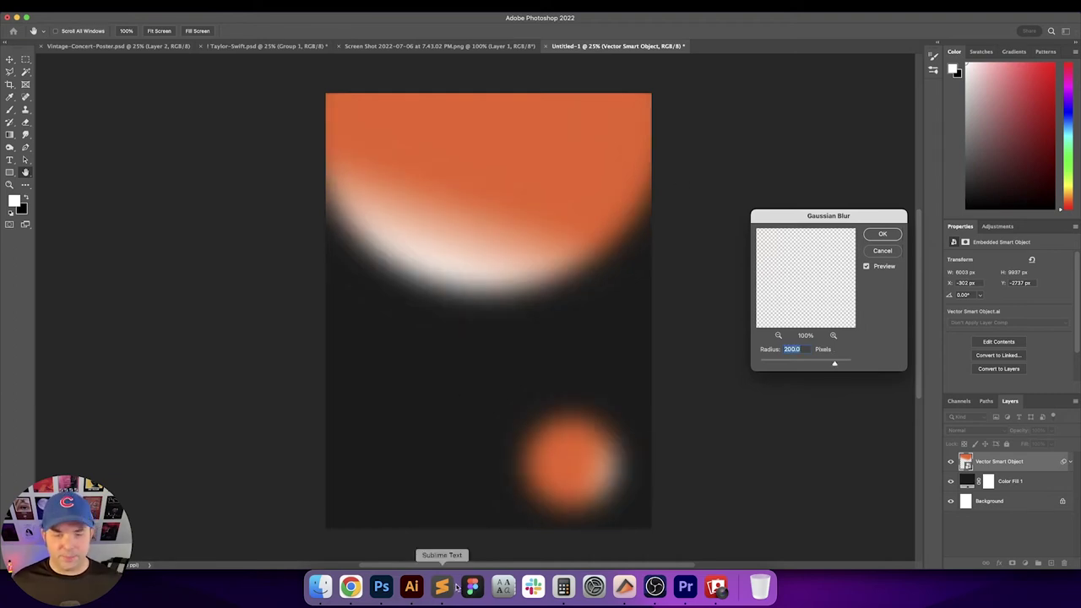
key(Return)
Switch to Illustrator and copy all of the poster's text, leaving out the circles and the dark background rectangle
click(412, 584)
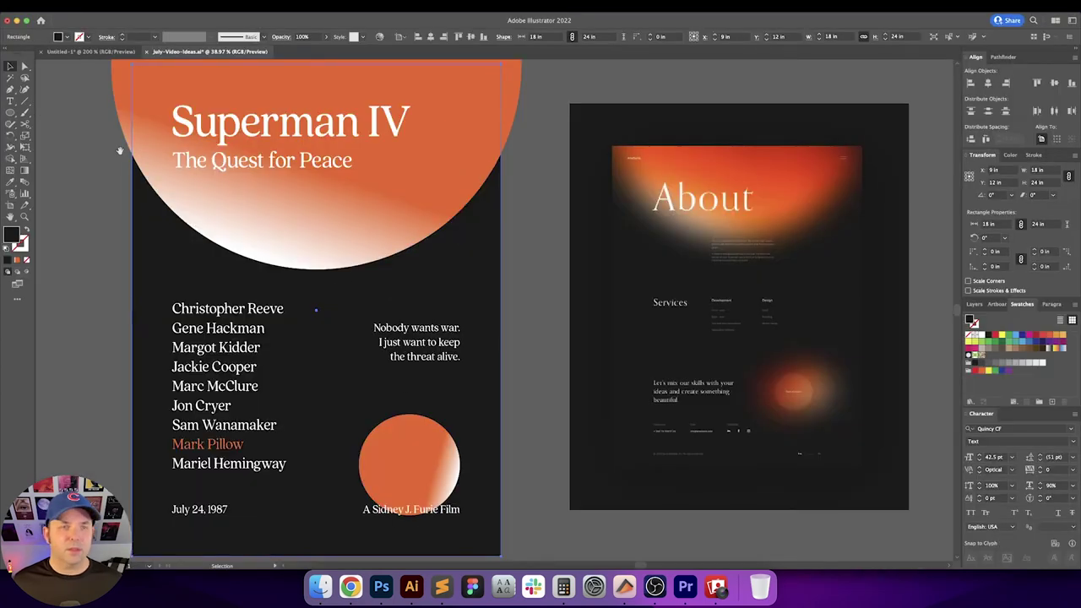
scroll(244, 182, left, 2)
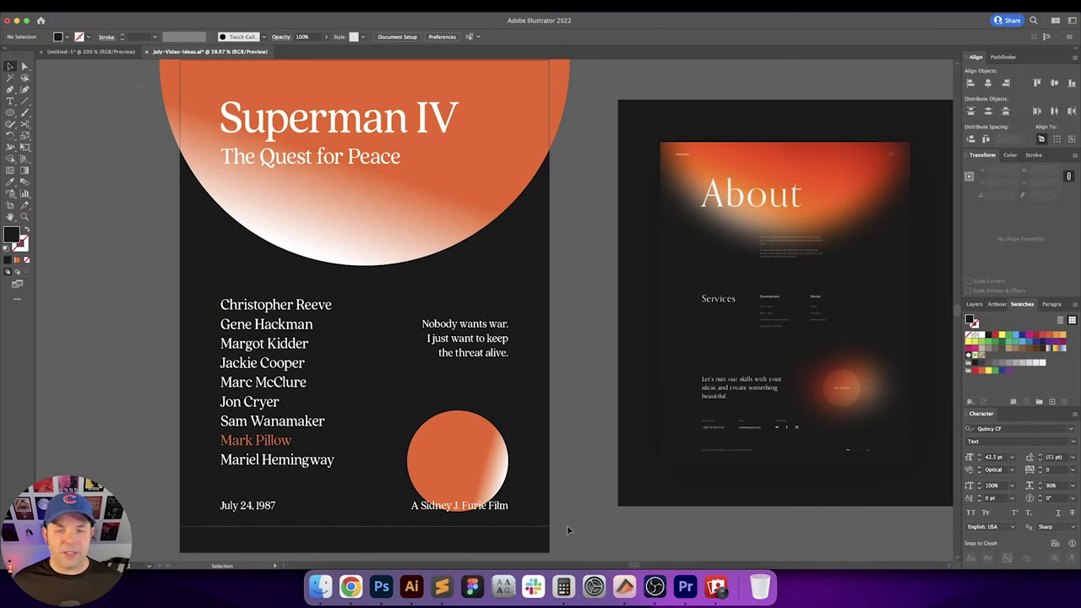
key(super+a)
shift+click(429, 243)
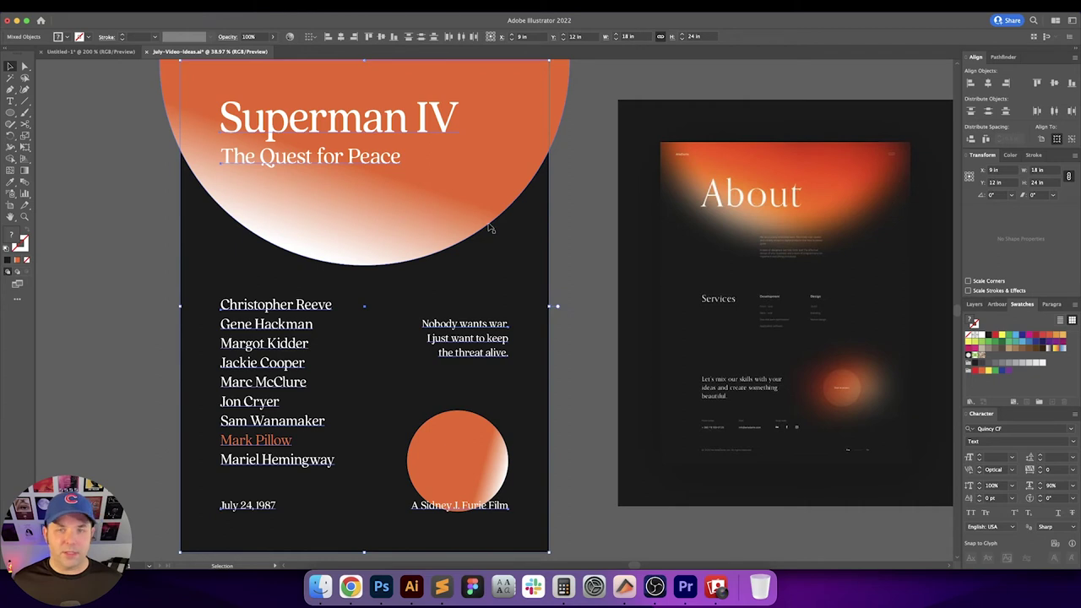
shift+click(523, 276)
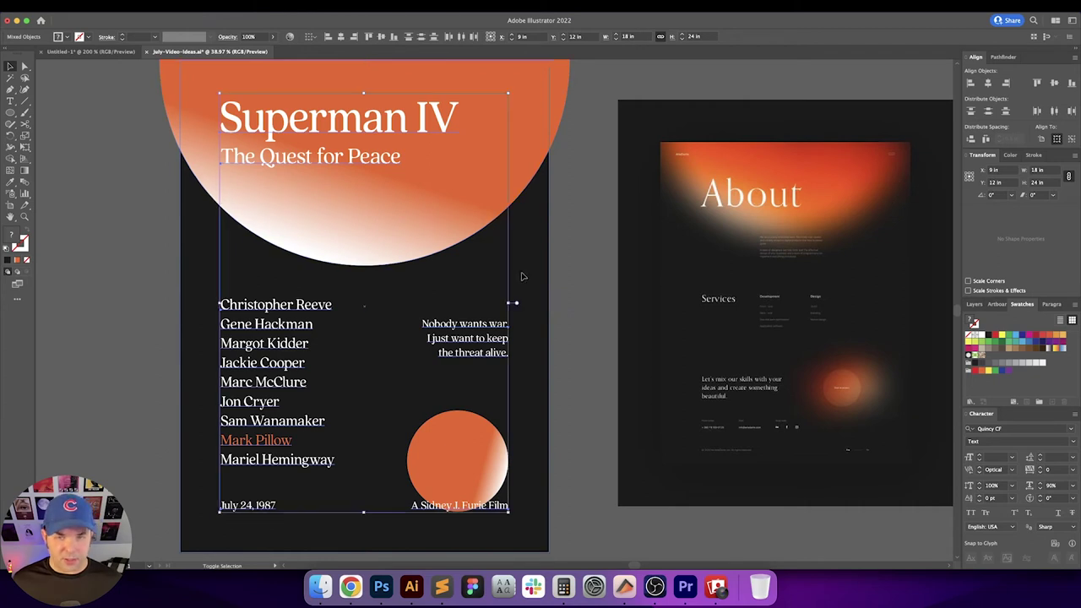
Switch to Photoshop and paste the poster text as a Smart Object above the blurred circles
click(381, 586)
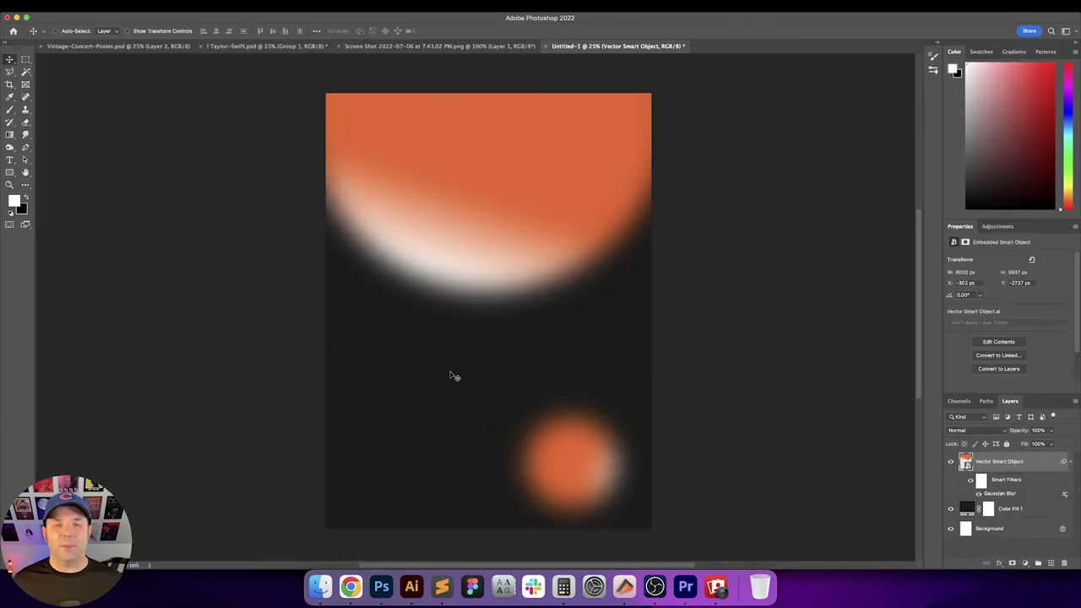
key(super+v)
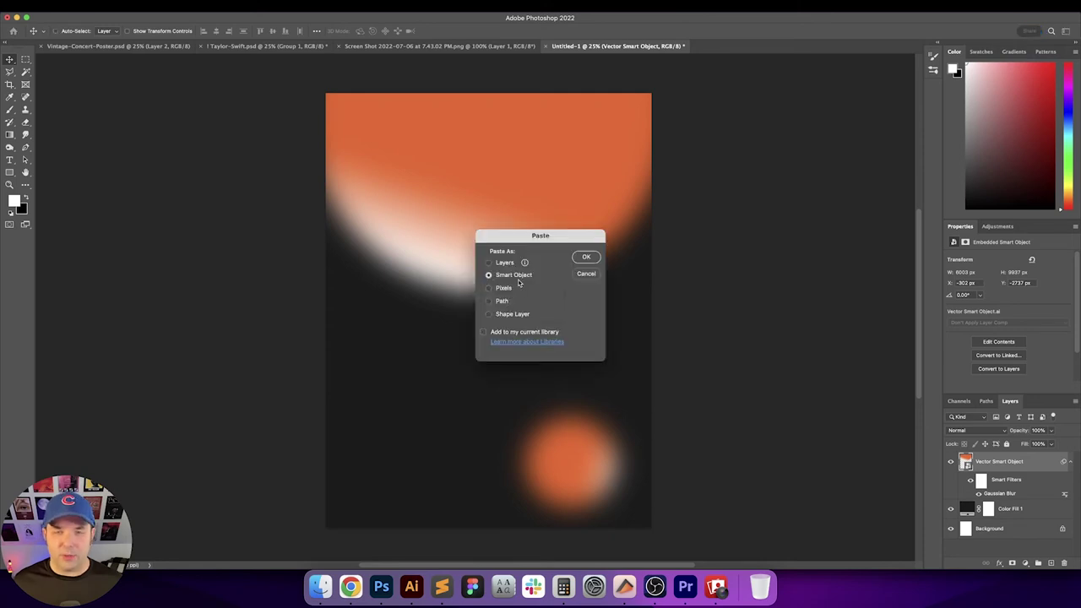
key(Return)
key(Return)
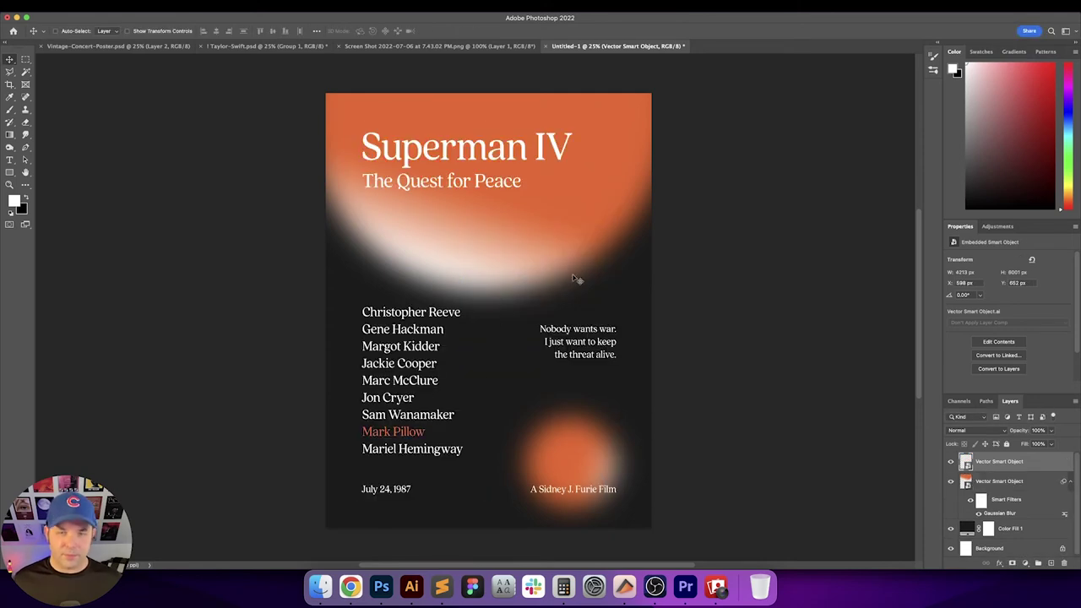
Center the text Smart Object horizontally and vertically on the whole canvas, then deselect
key(super+a)
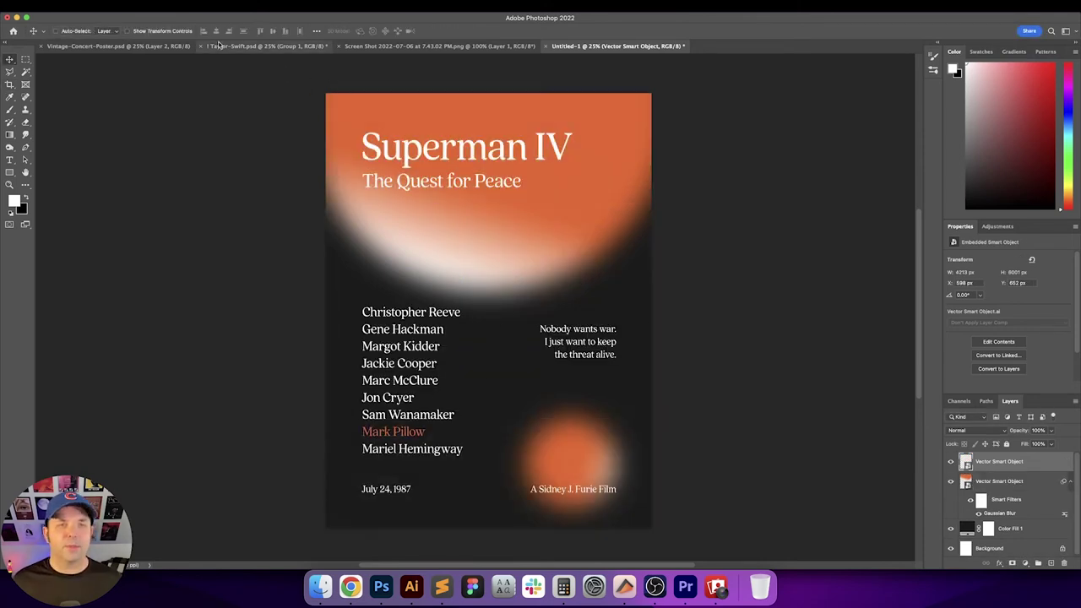
click(216, 32)
click(273, 32)
key(super+d)
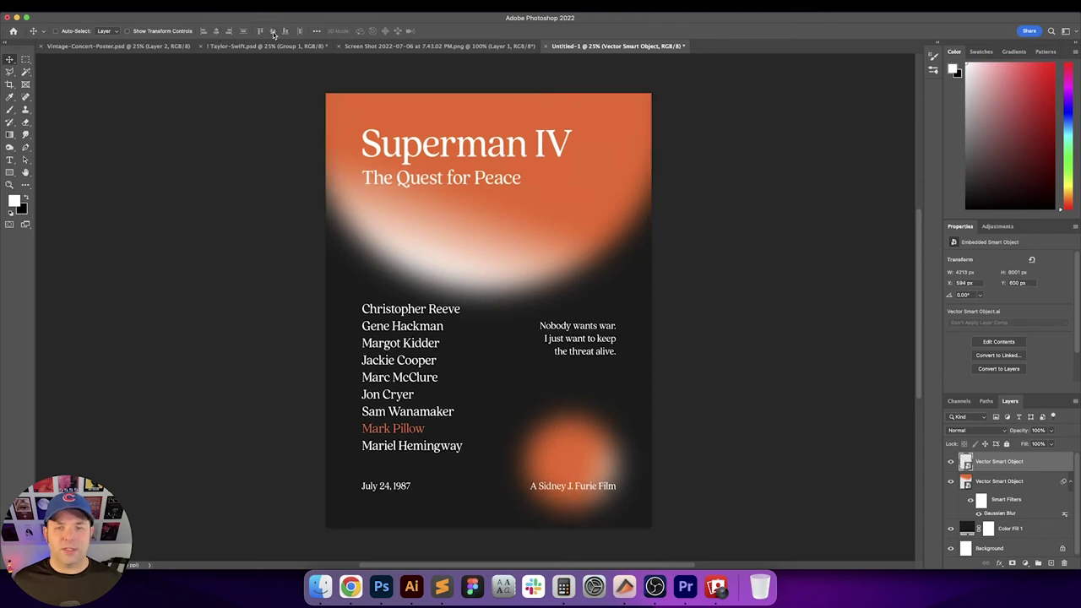
drag(633, 346, 625, 344)
drag(696, 322, 700, 321)
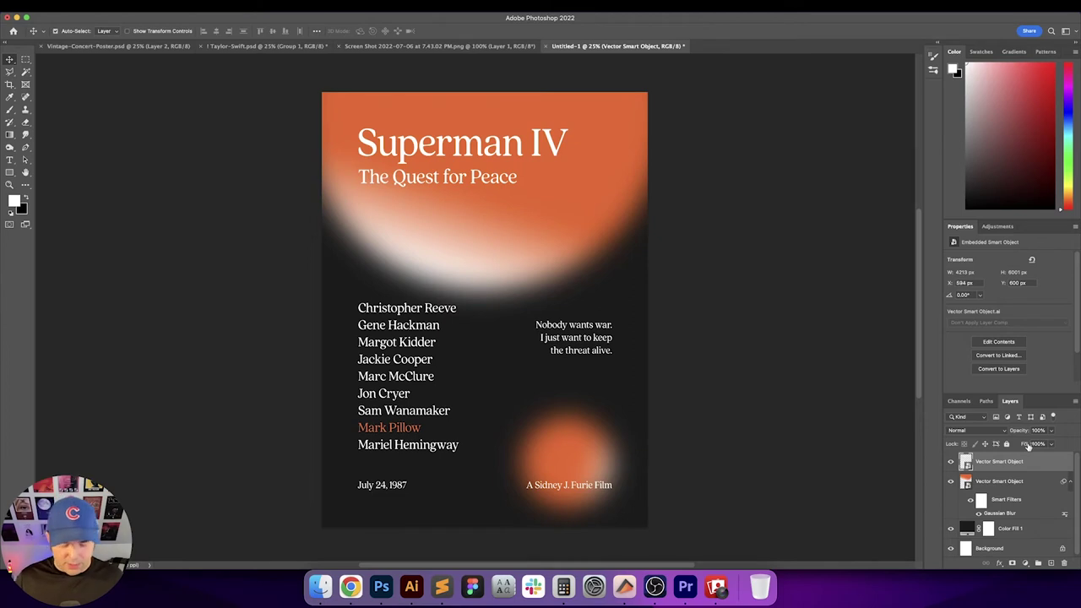
Add a new layer named Grain above the text and fill it with 50% gray
key(super+shift+n)
text(Grain)
key(Return)
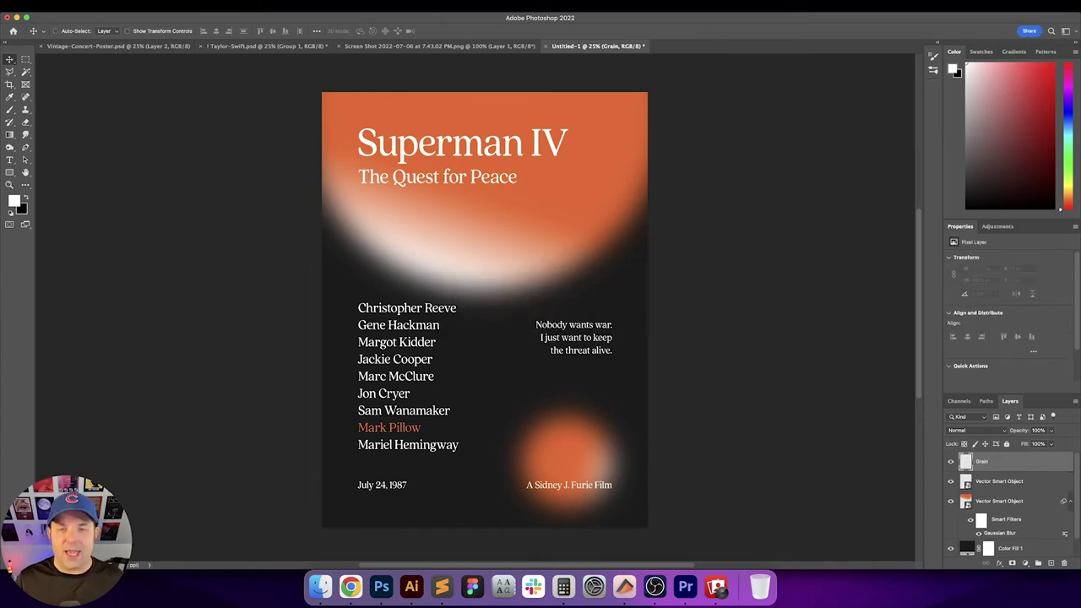
key(i)
key(shift+BackSpace)
key(Return)
key(v)
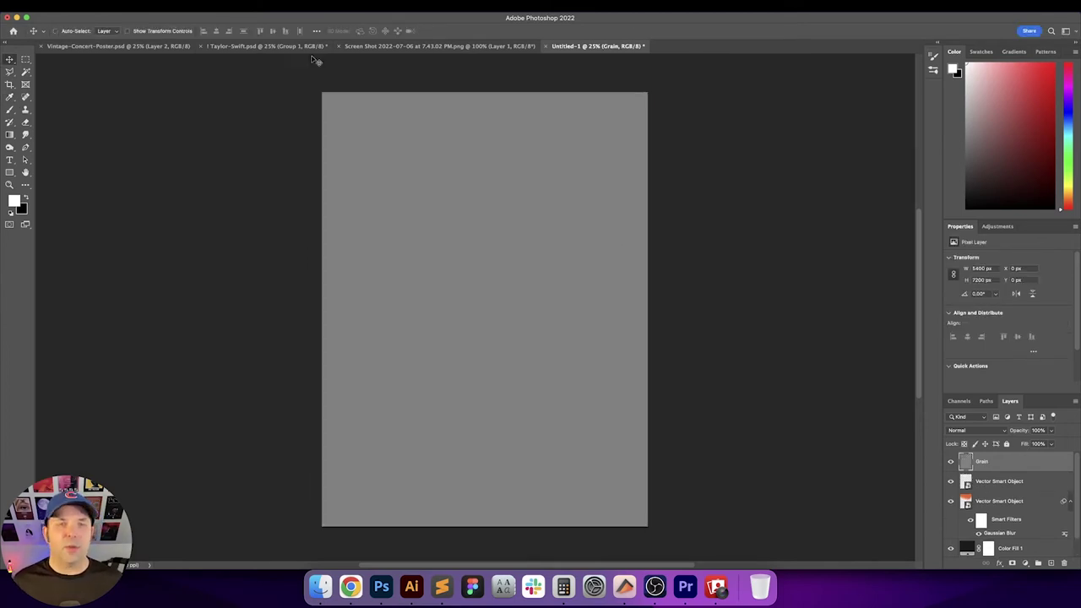
Apply the Camera Raw Filter to the Grain layer with grain 100, size 25 and roughness 50
click(226, 6)
click(249, 77)
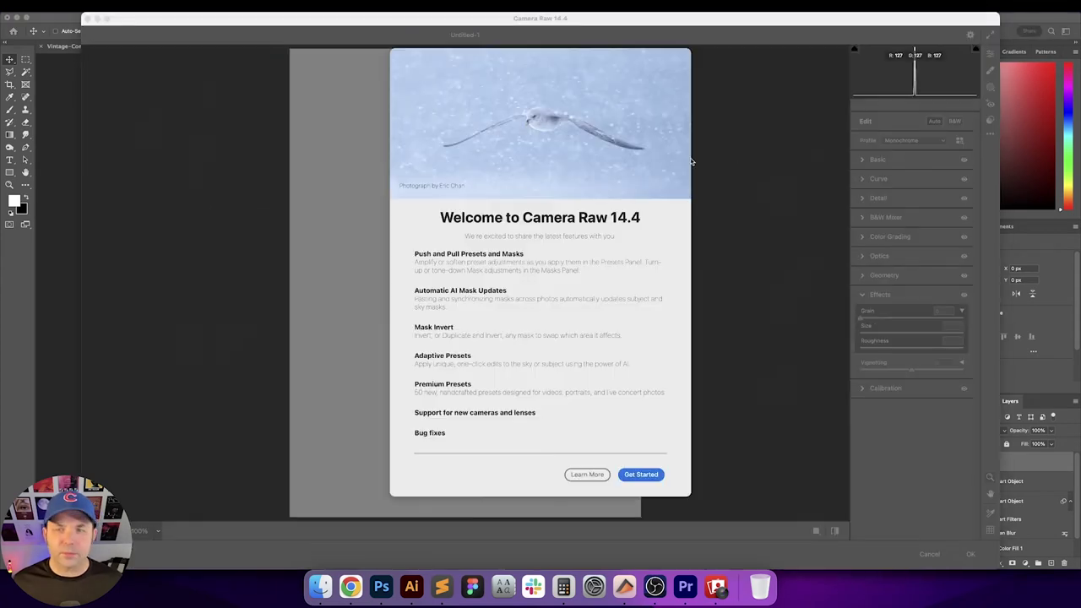
click(623, 476)
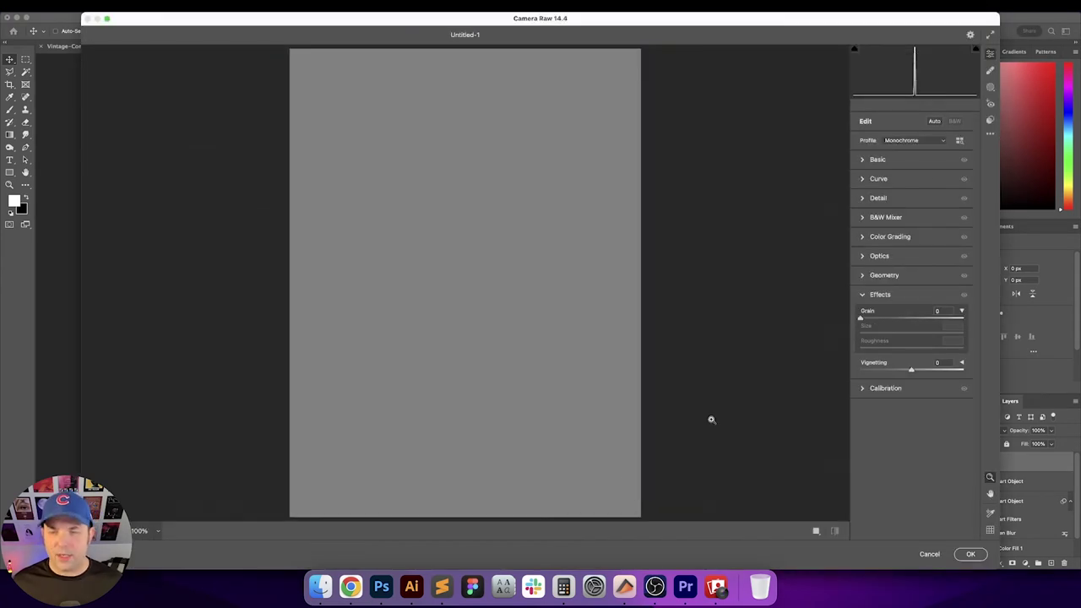
text(20)
key(Return)
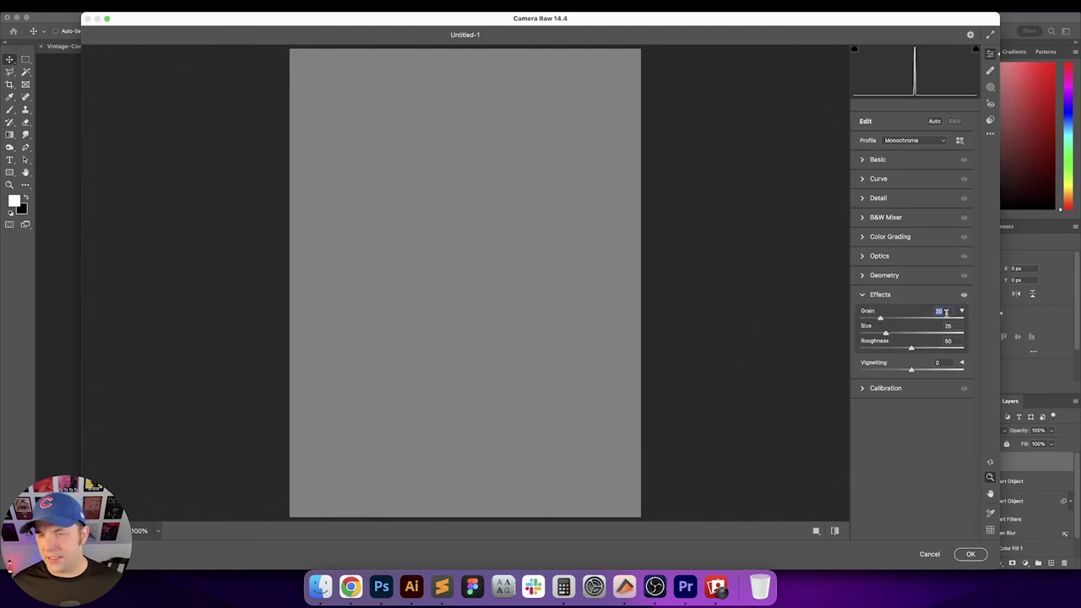
key(Tab)
key(Tab)
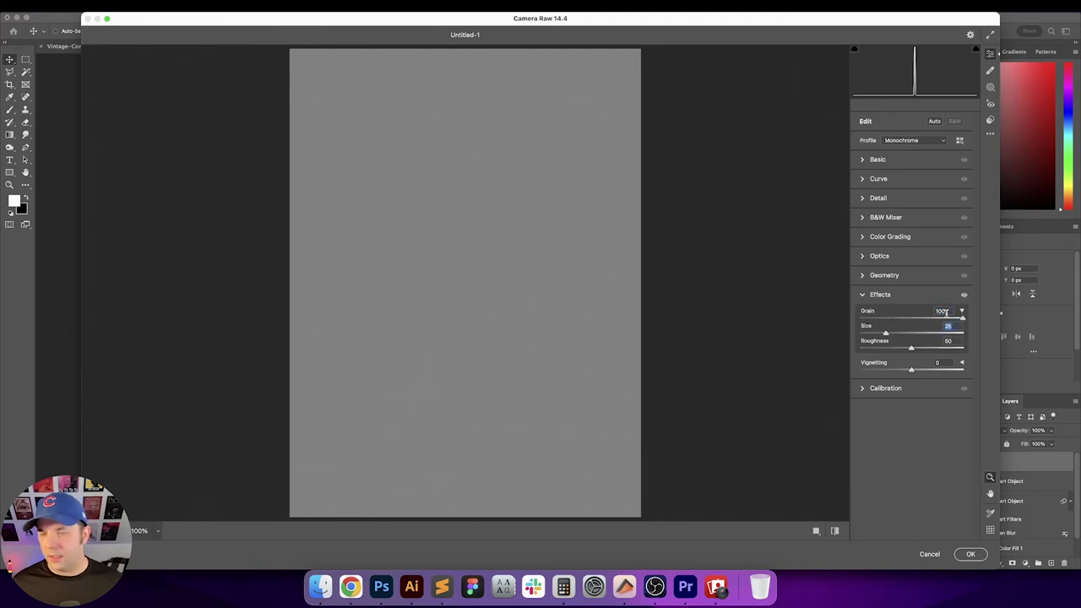
key(shift+Up)
key(shift+Up)
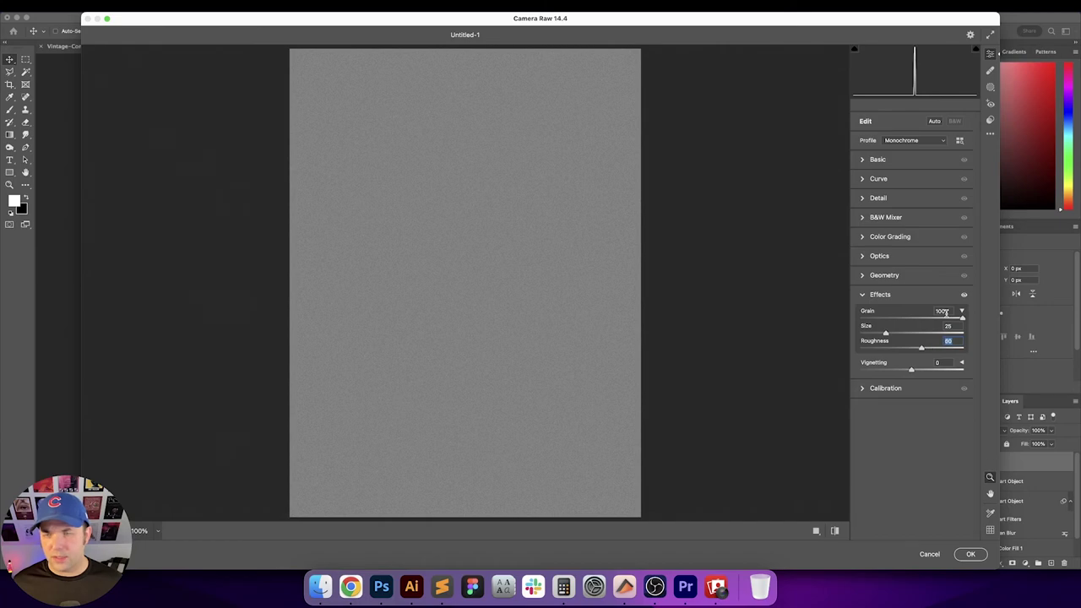
key(shift+Down)
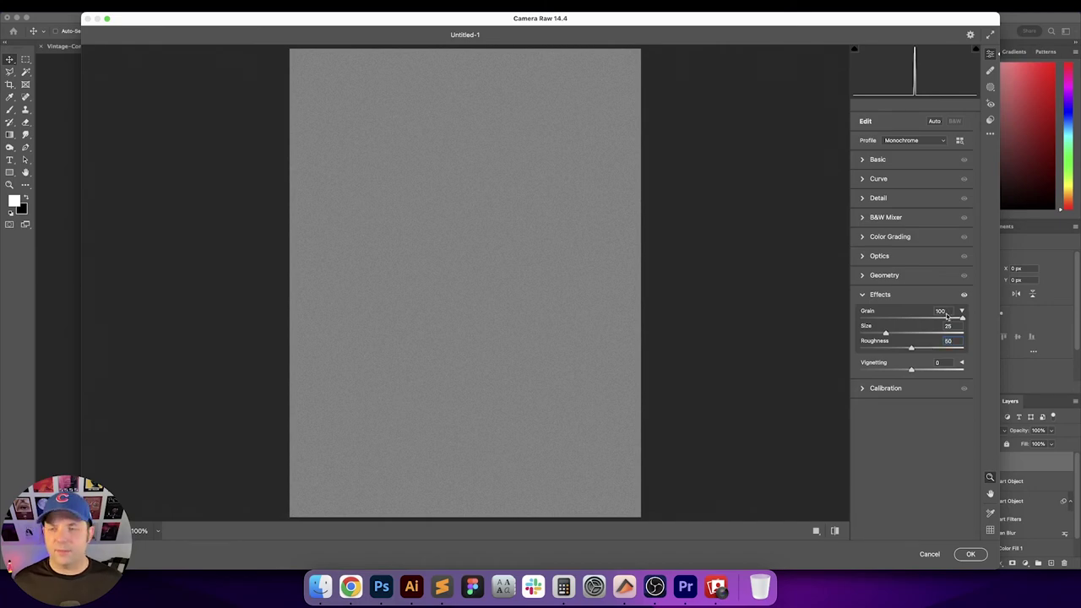
key(Return)
Set the Grain layer's blend mode to Soft Light and preview the poster in full screen
click(996, 433)
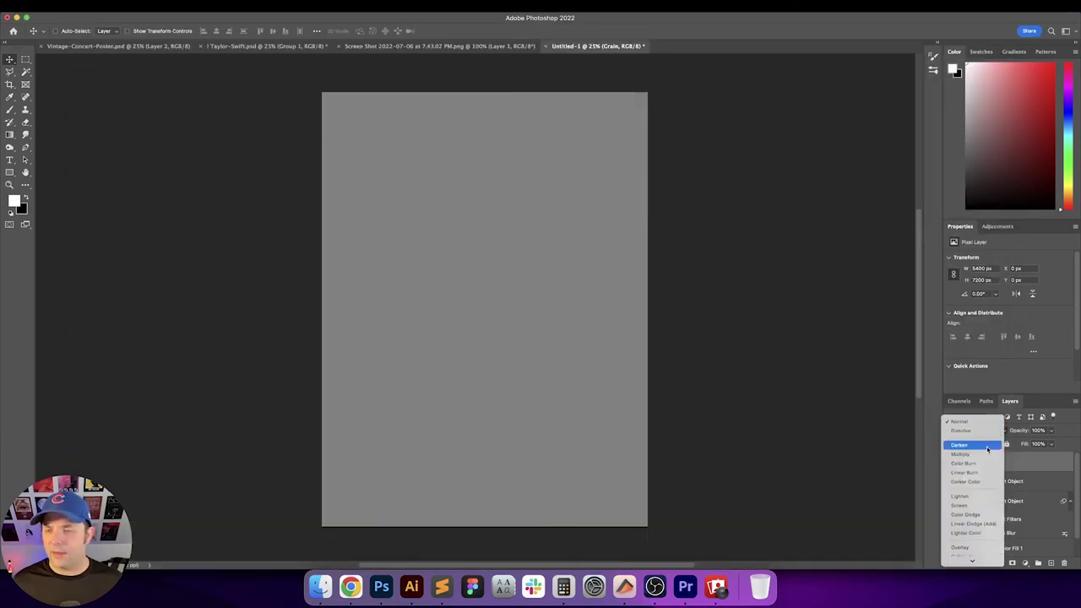
click(962, 520)
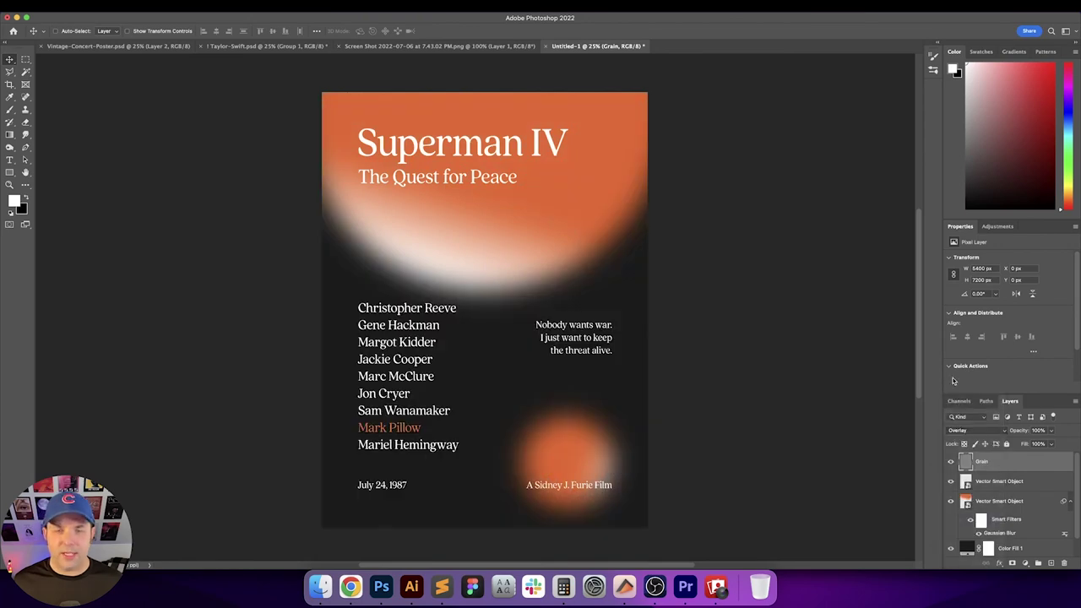
key(f)
key(f)
key(super+0)
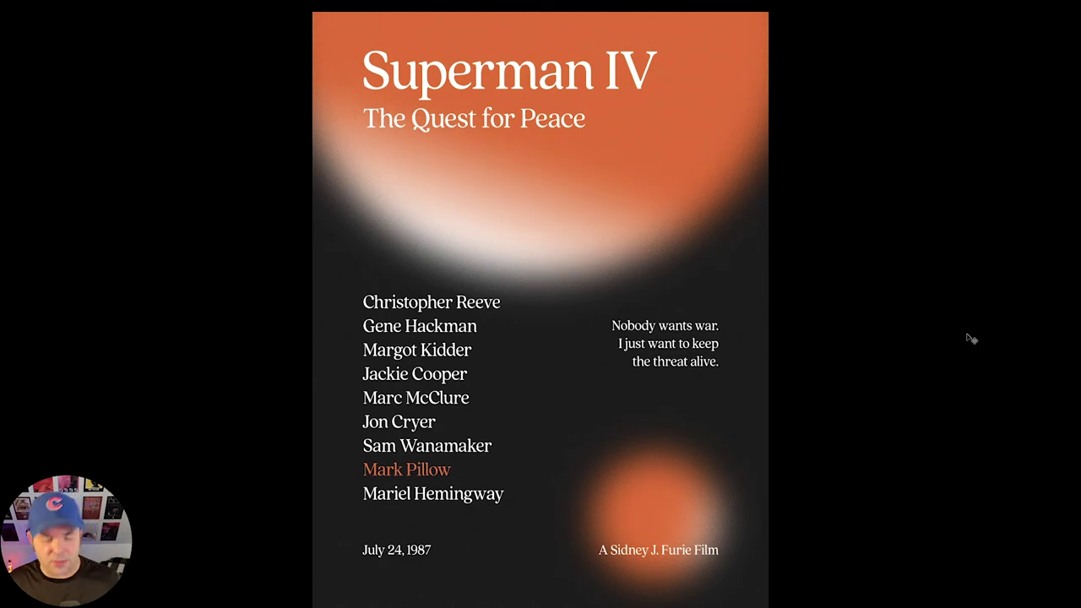
key(f)
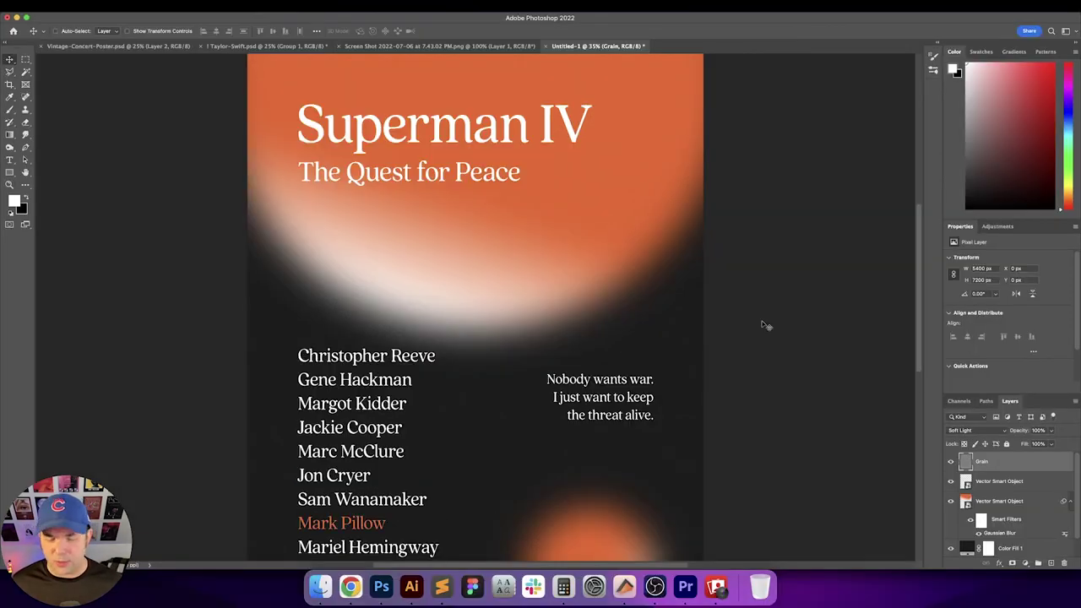
key(f)
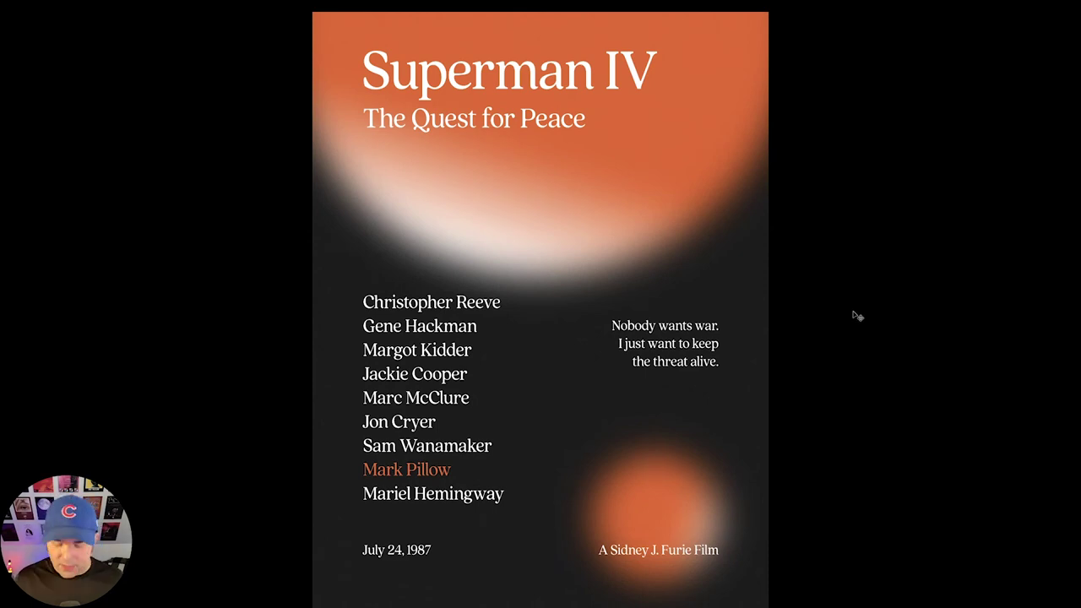
key(f)
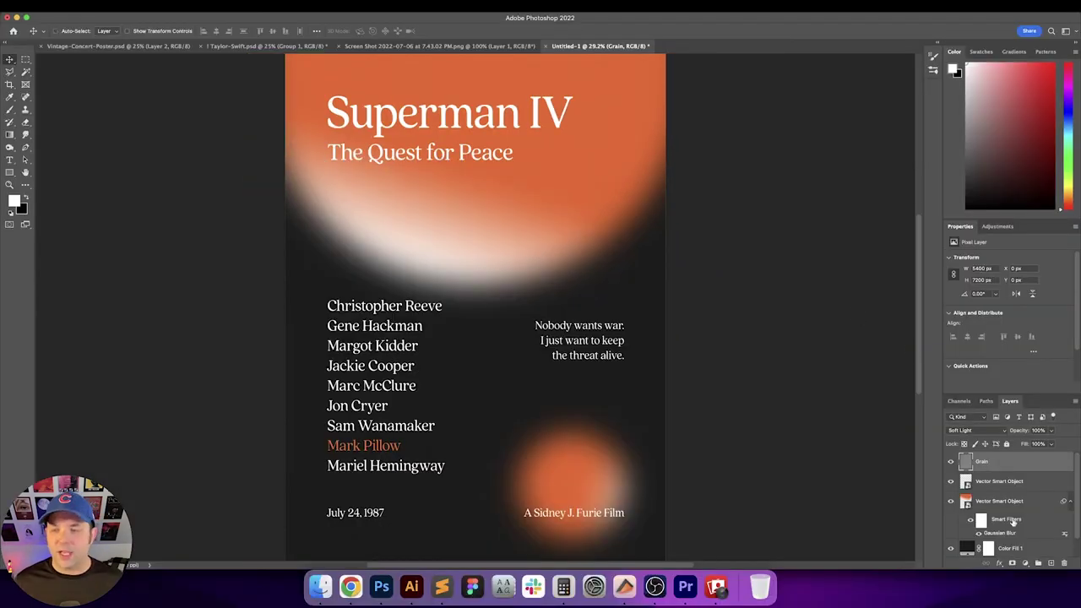
click(1031, 504)
click(1025, 563)
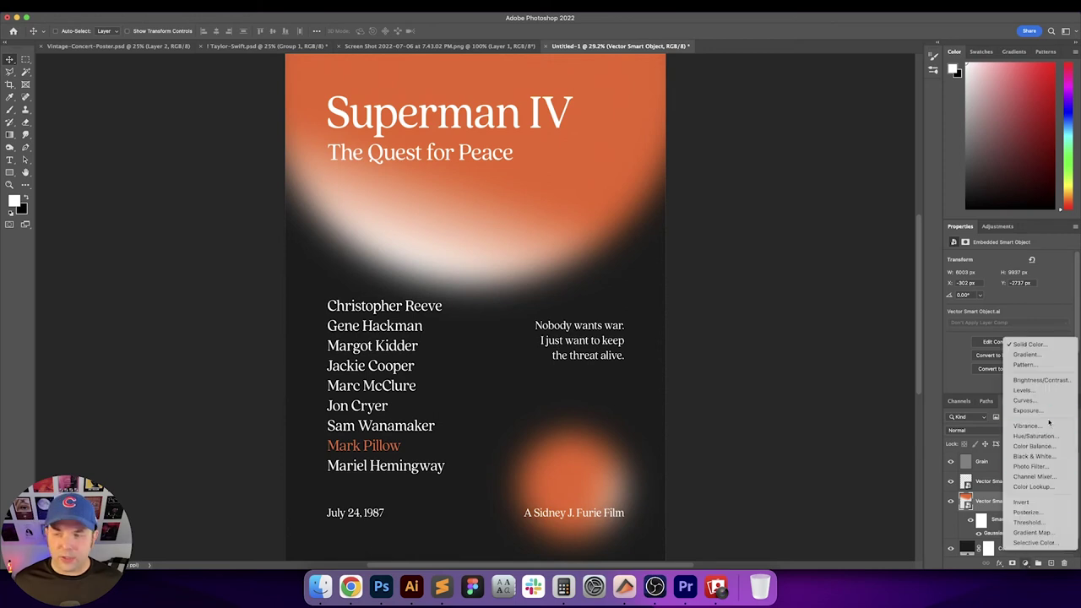
click(985, 506)
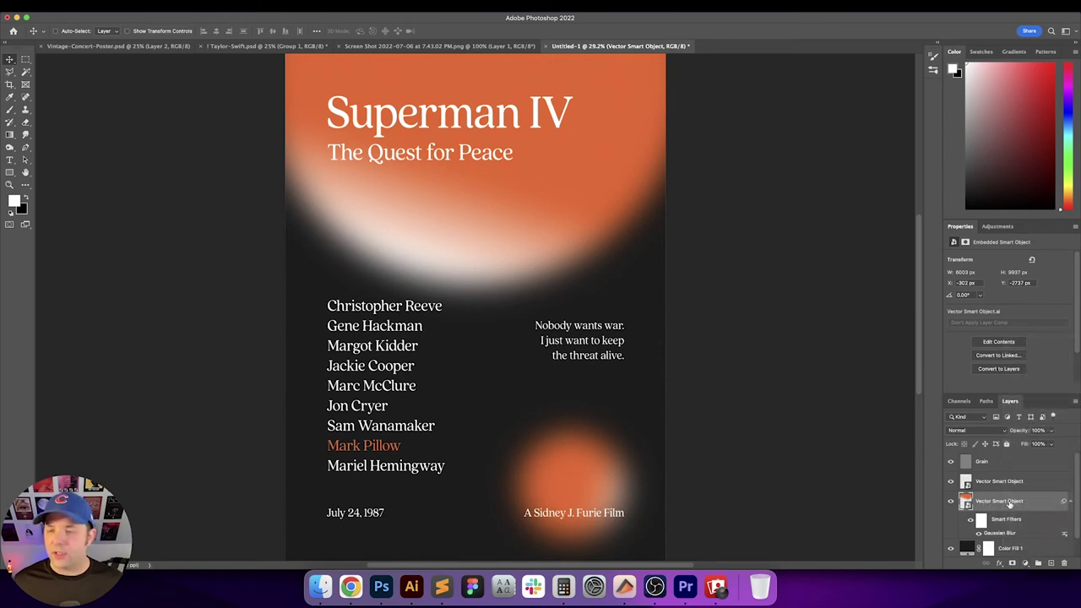
Add a Hue/Saturation adjustment layer above the Grain layer and set its hue to -130
click(1037, 464)
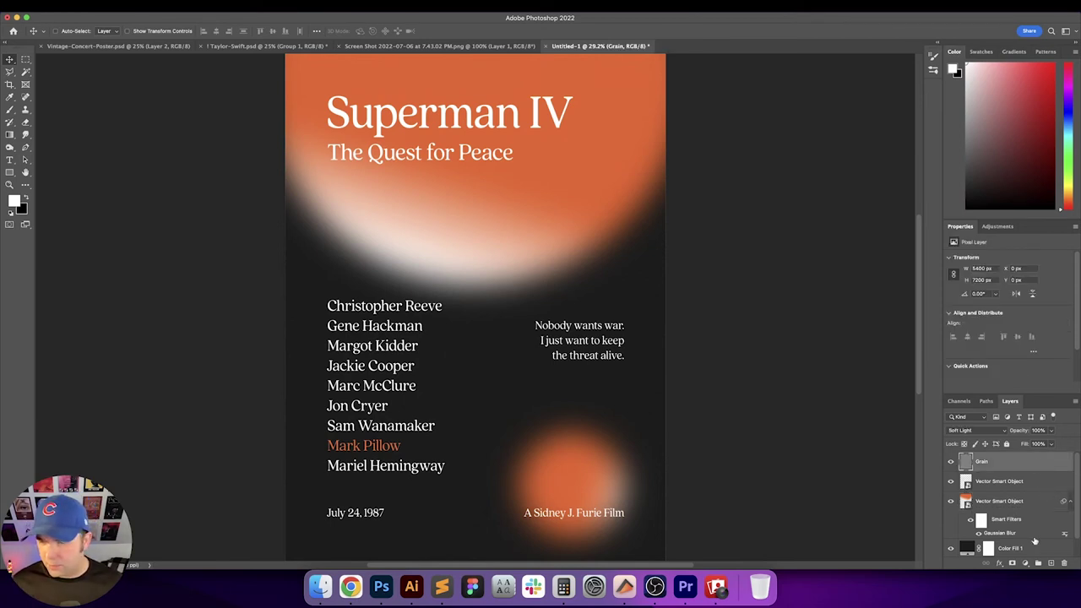
click(1026, 565)
click(1030, 439)
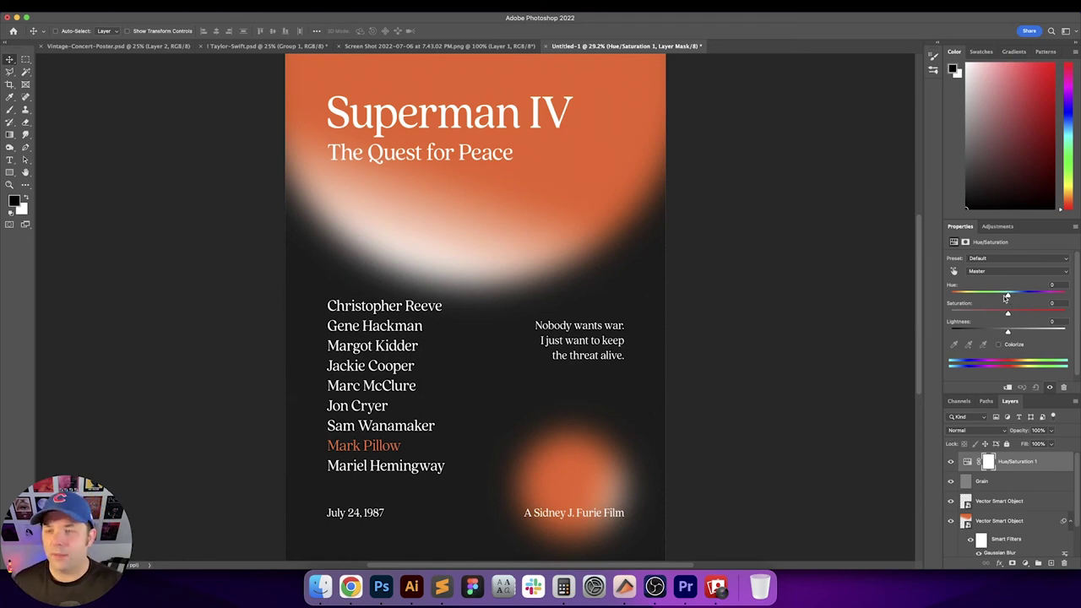
drag(1006, 295, 960, 294)
Change the Solid Color fill layer behind the circles to red #c20000
scroll(997, 498, down, 2)
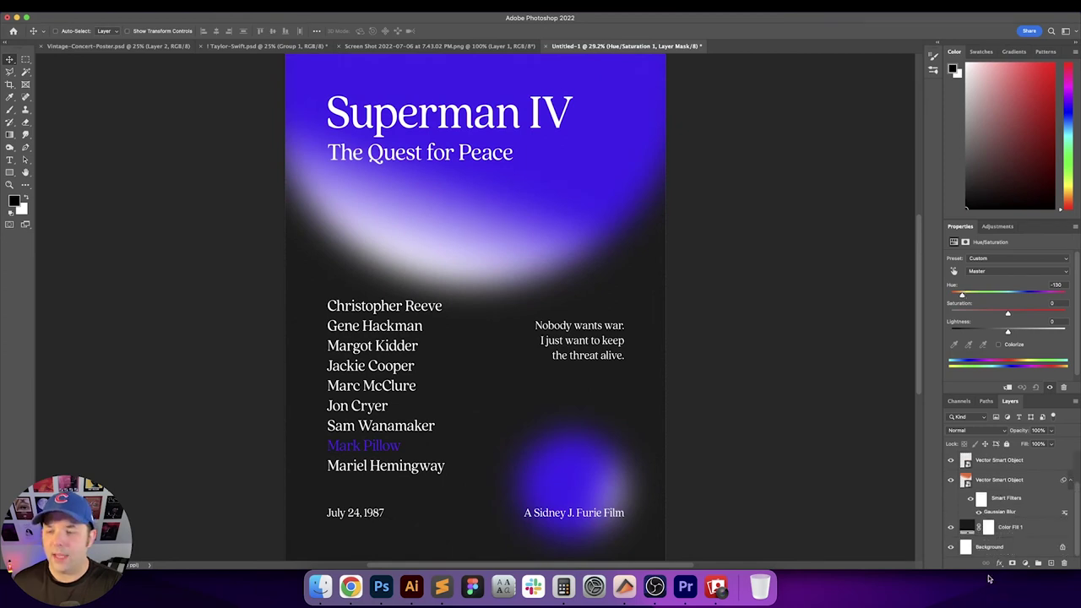
click(965, 528)
double_click(965, 527)
drag(785, 312, 846, 289)
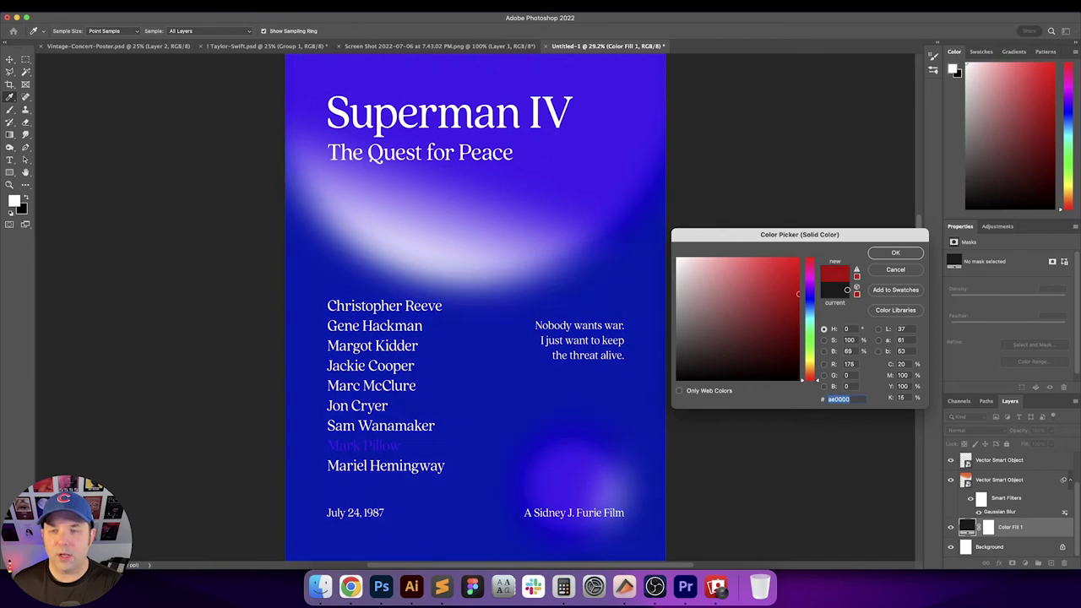
click(896, 254)
Move the Hue/Saturation layer below the Grain layer and clip it to the text Smart Object
scroll(1051, 467, up, 2)
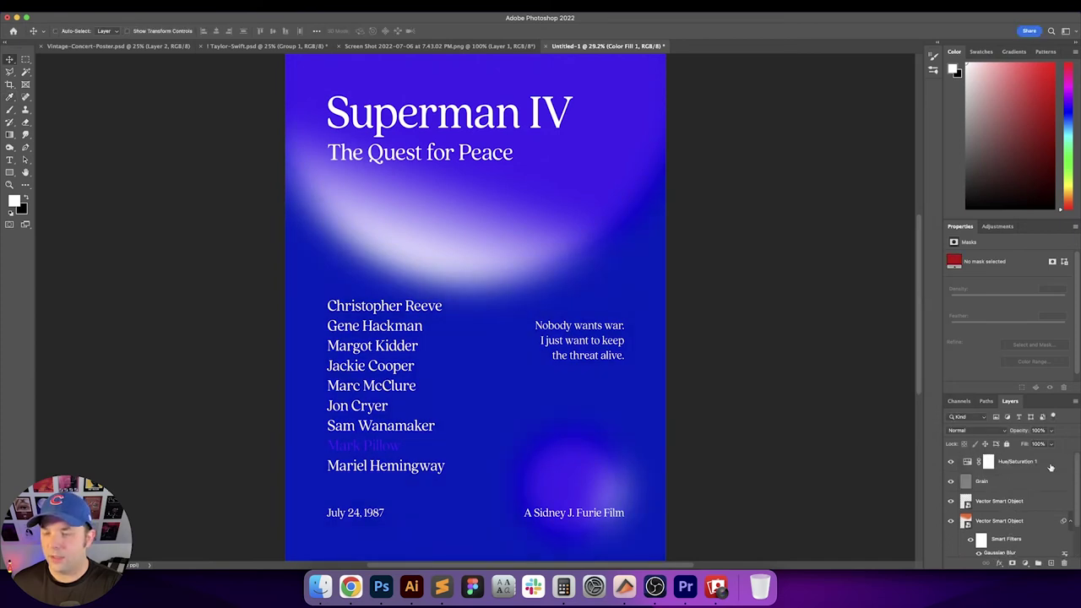
click(1053, 465)
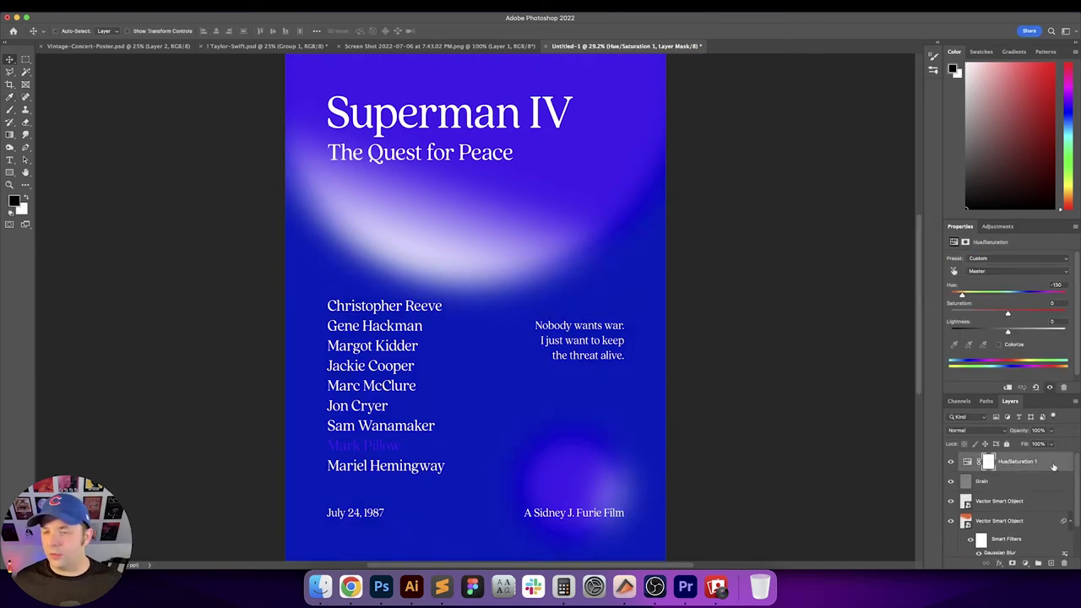
drag(1054, 467, 1053, 487)
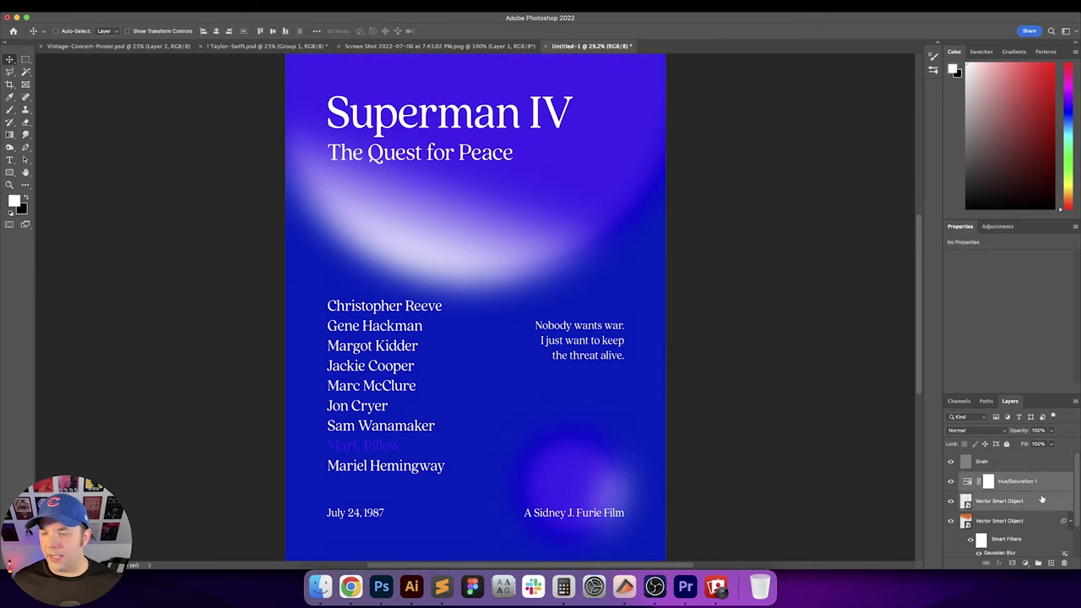
alt+click(1048, 490)
click(1049, 487)
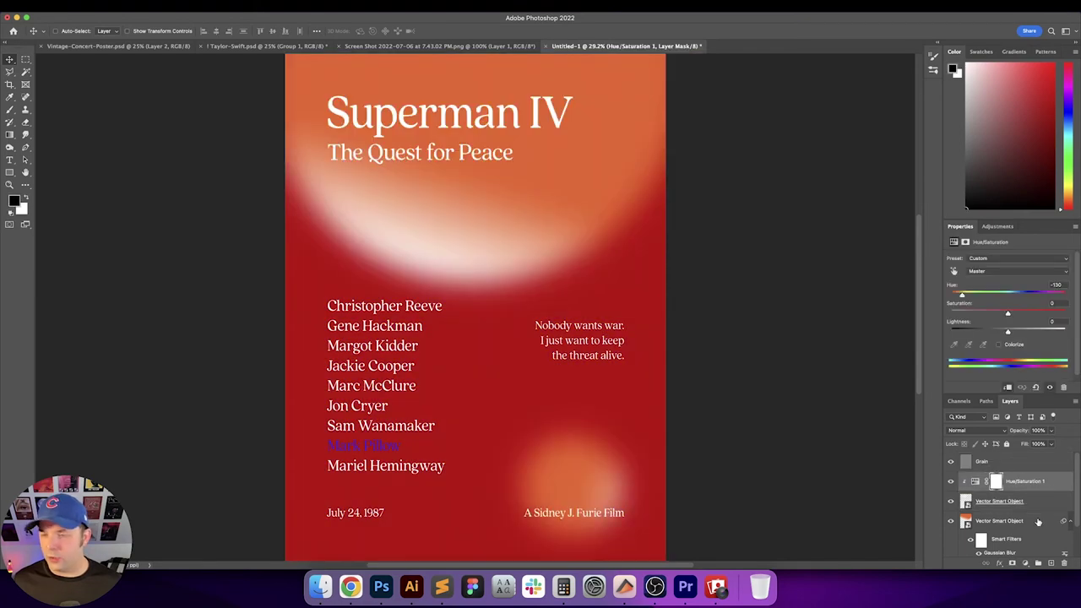
Change the Solid Color fill layer behind the circles to dark blue #151e5e
scroll(1037, 521, down, 2)
double_click(966, 527)
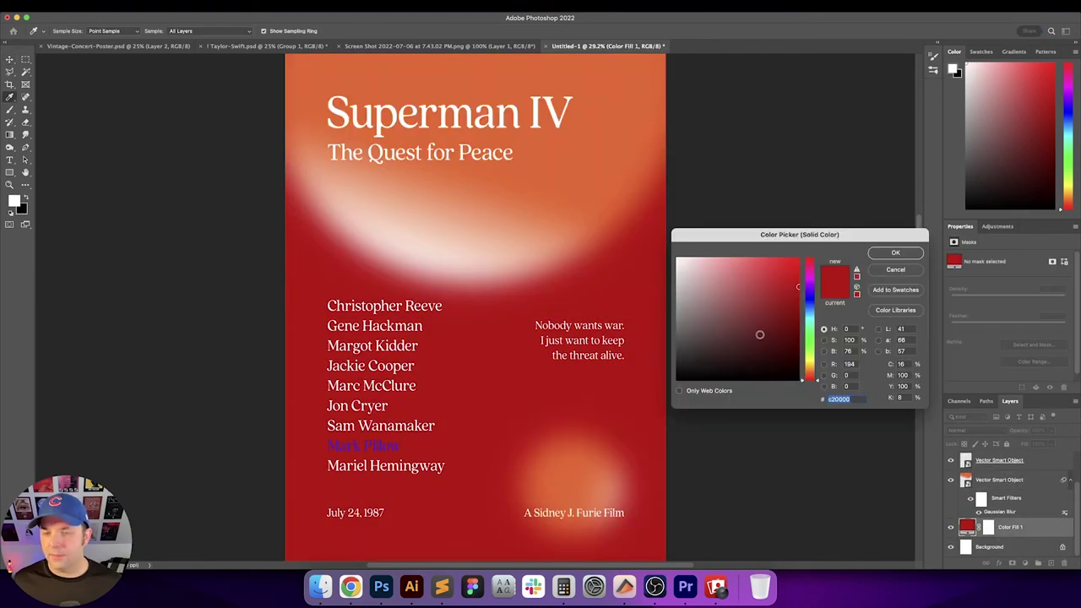
drag(759, 334, 771, 335)
click(808, 301)
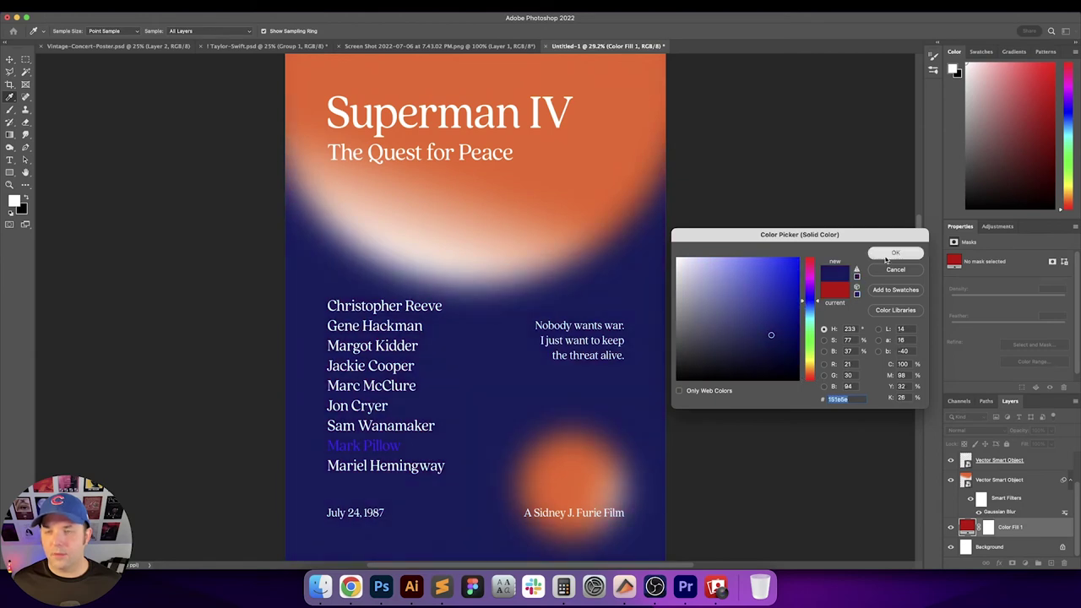
click(895, 252)
Duplicate the Hue/Saturation layer to between the text and circles Smart Objects, unclipped, and set the copy's hue to -18
scroll(1013, 485, up, 2)
click(1049, 483)
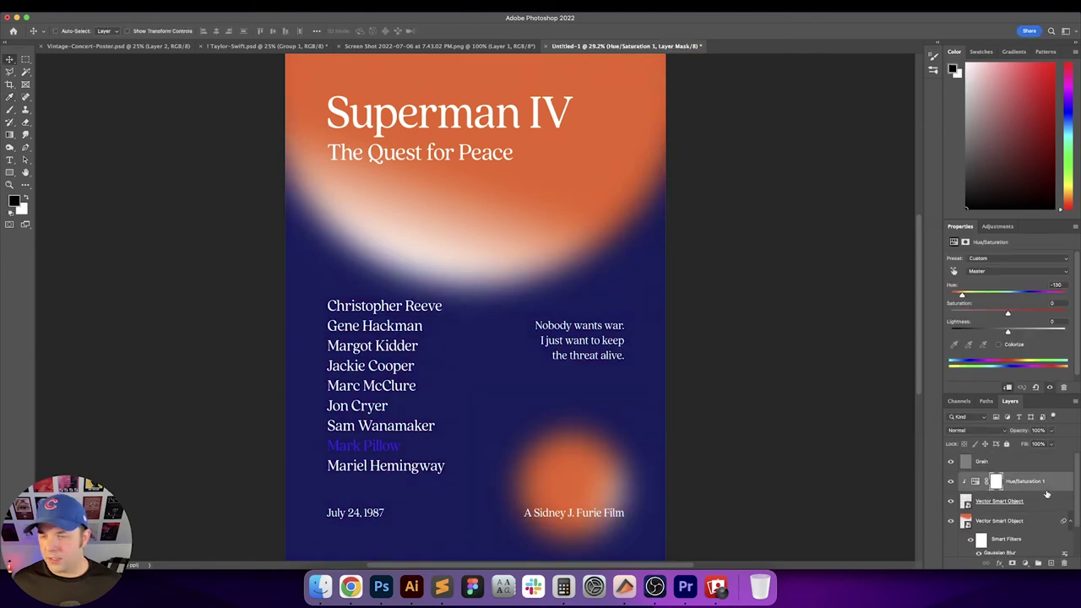
drag(1049, 487, 1051, 508)
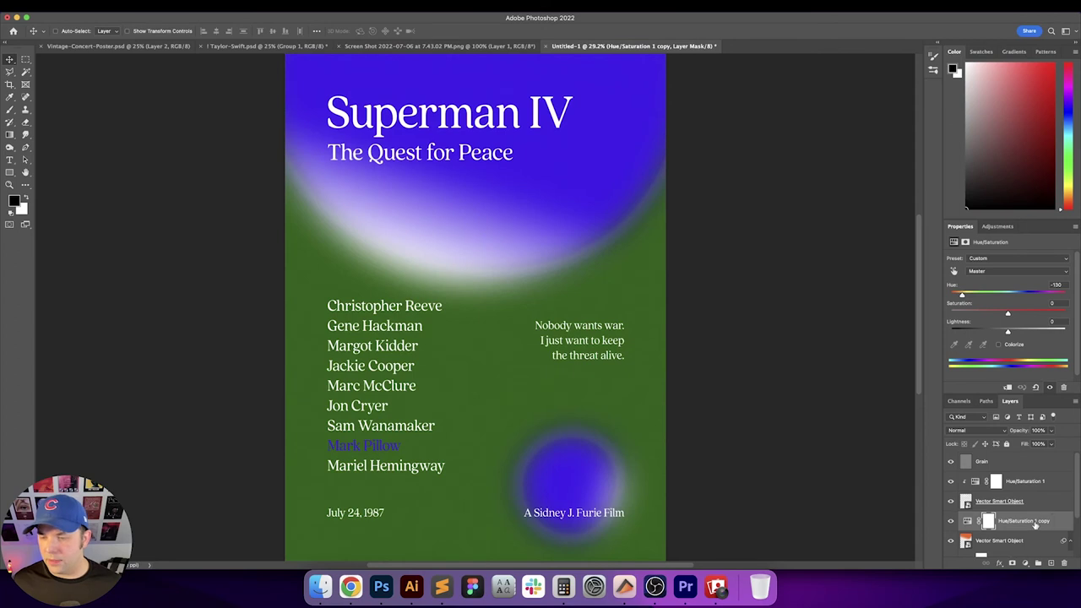
scroll(1040, 519, down, 1)
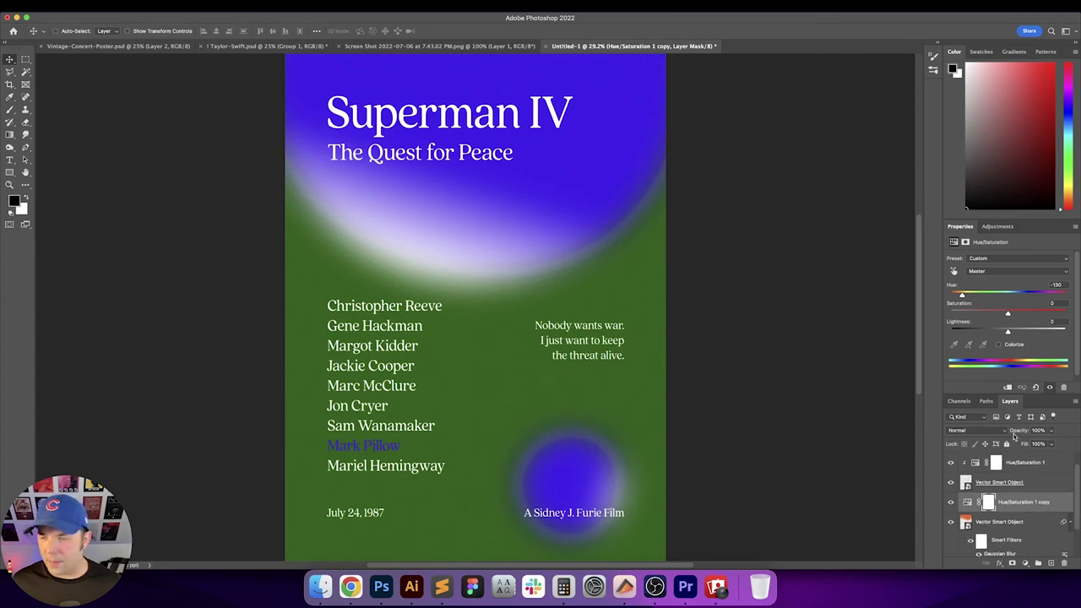
drag(962, 295, 998, 293)
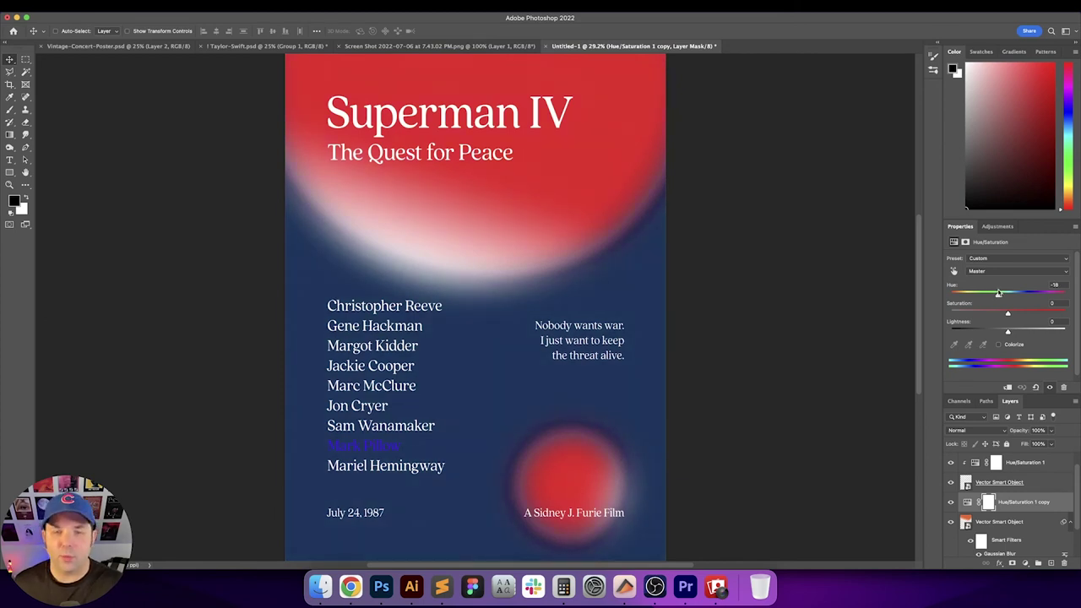
Select the original Hue/Saturation adjustment layer clipped to the text Smart Object
scroll(1006, 501, up, 1)
click(1045, 483)
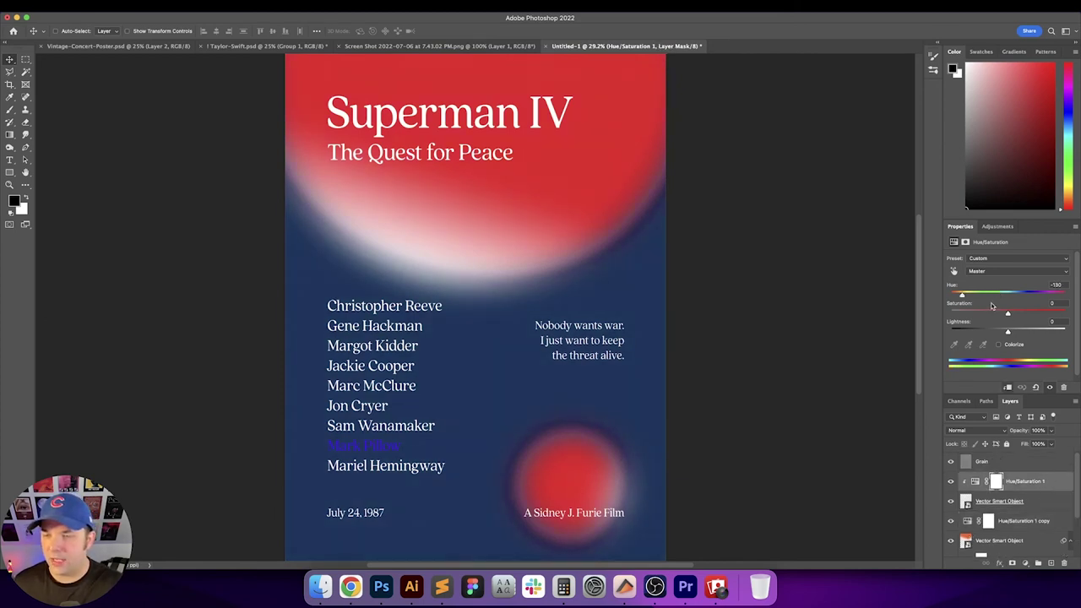